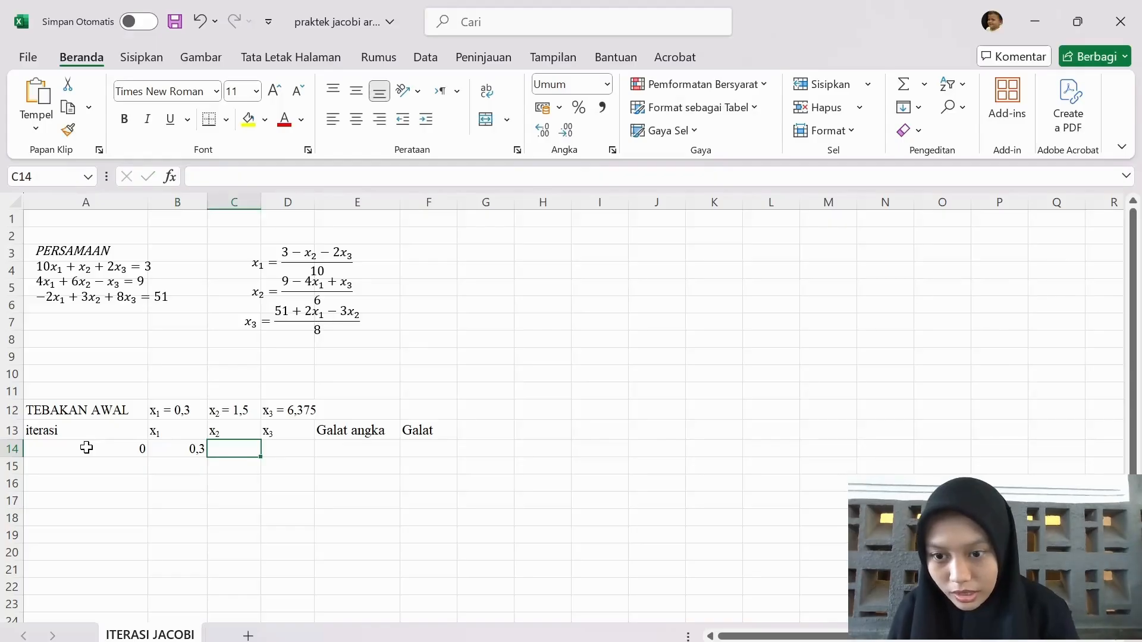
Enter the initial guesses 1,5 for x₂ in C14 and 6,375 for x₃ in D14
{"action": "type", "text": "1,5"}
{"action": "key", "text": "Tab"}
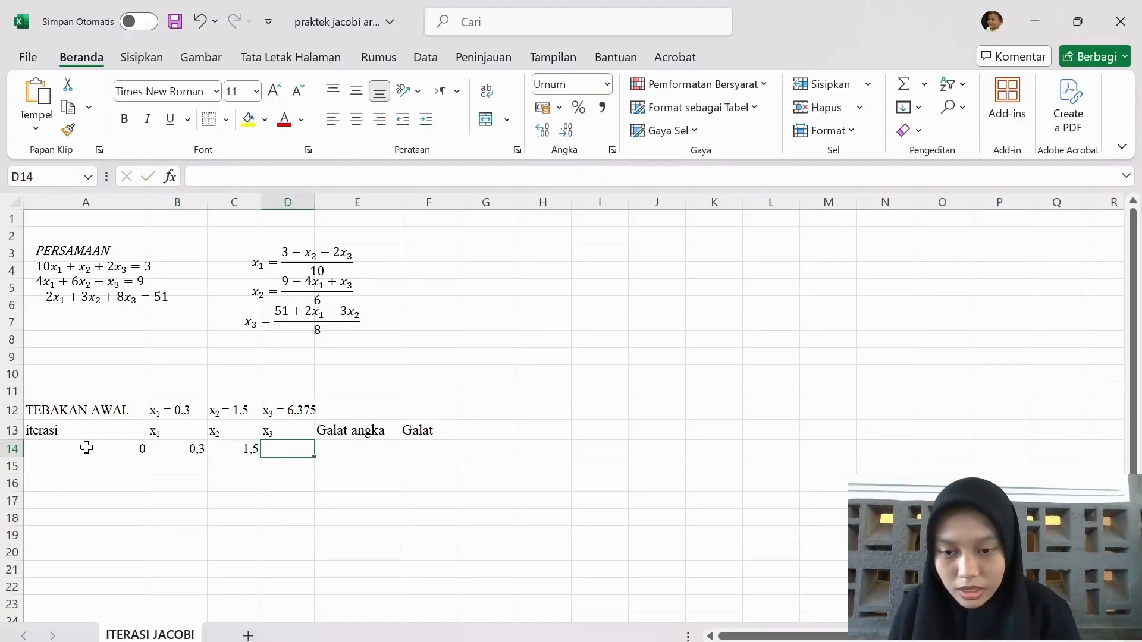
{"action": "type", "text": "6,375"}
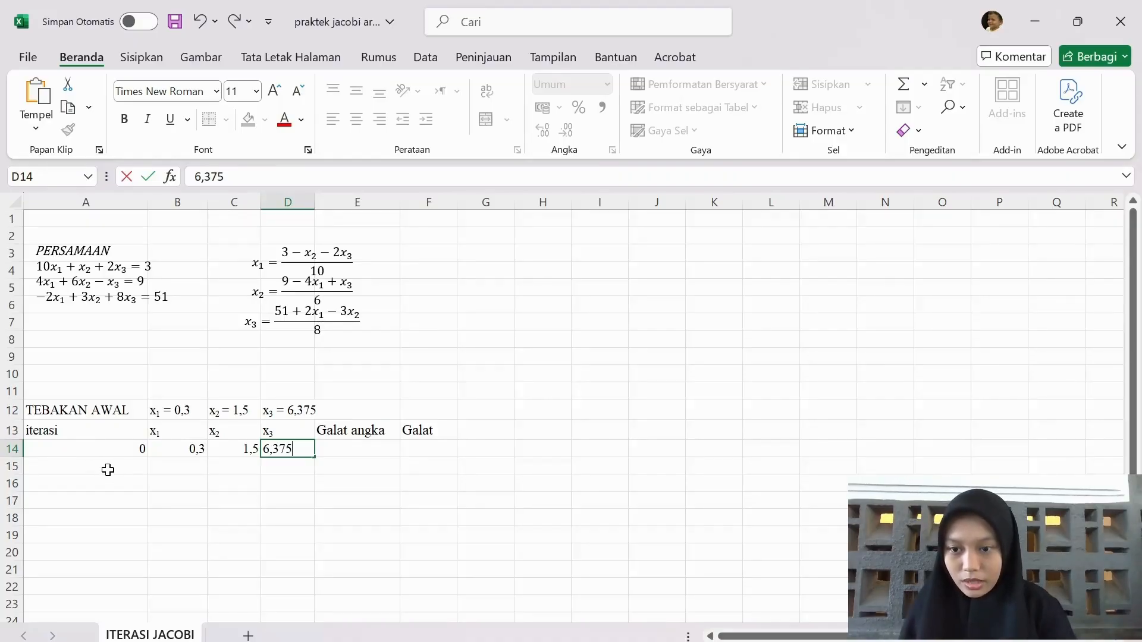
{"action": "key", "text": "Tab"}
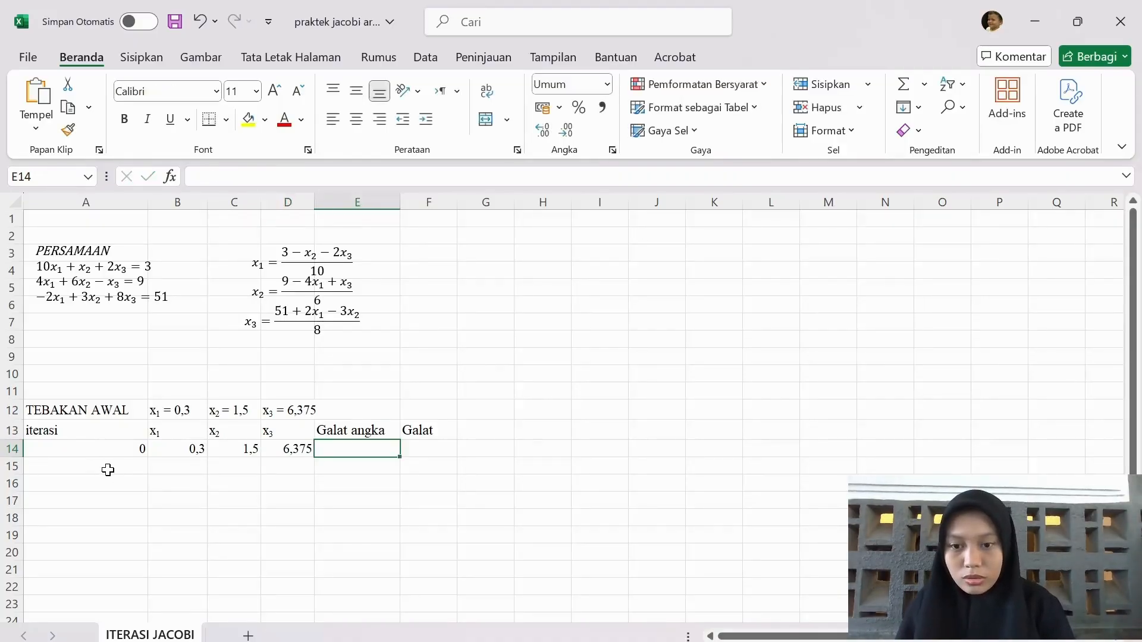
Enter iteration number 1 in A15, below iteration 0
{"action": "key", "text": "Left"}
{"action": "key", "text": "Left"}
{"action": "key", "text": "Left"}
{"action": "key", "text": "Left"}
{"action": "key", "text": "Down"}
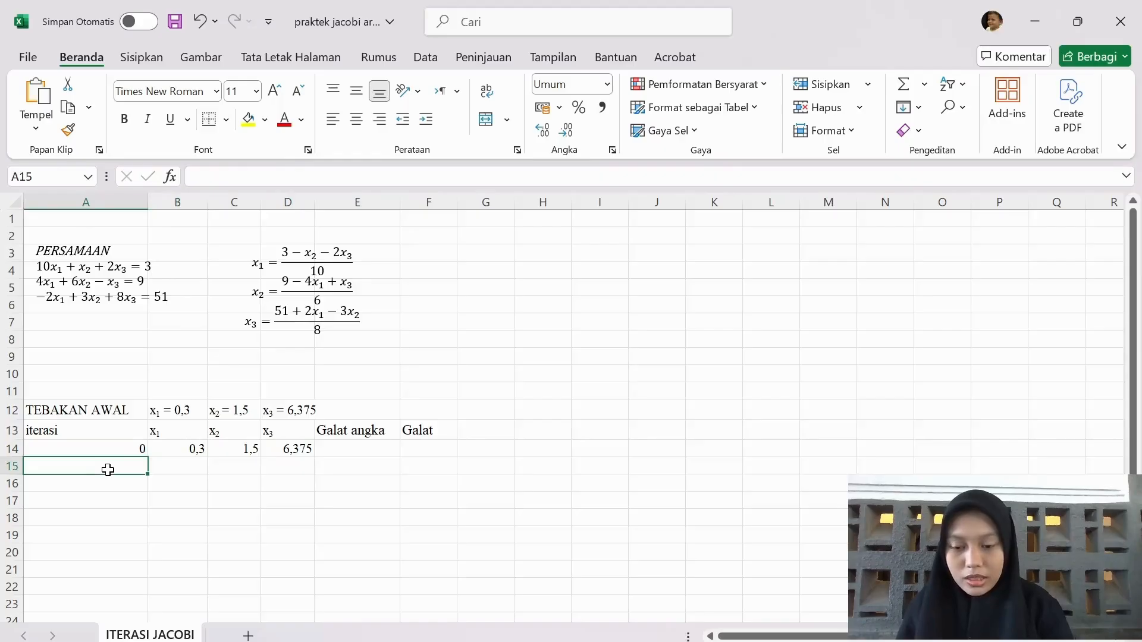
{"action": "type", "text": "1"}
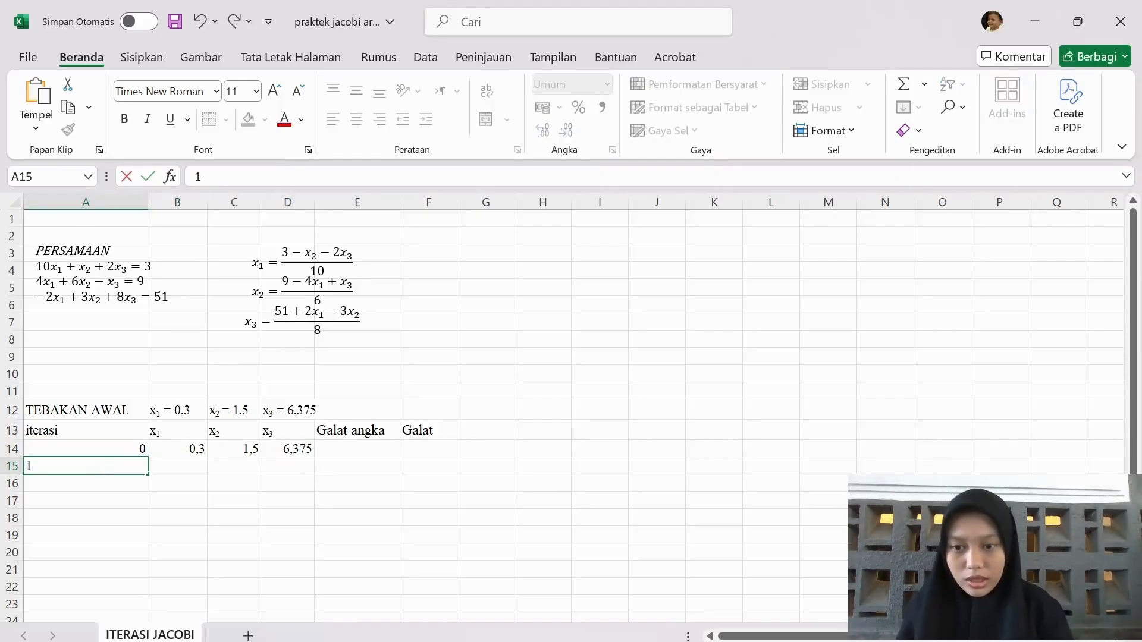
{"action": "key", "text": "Tab"}
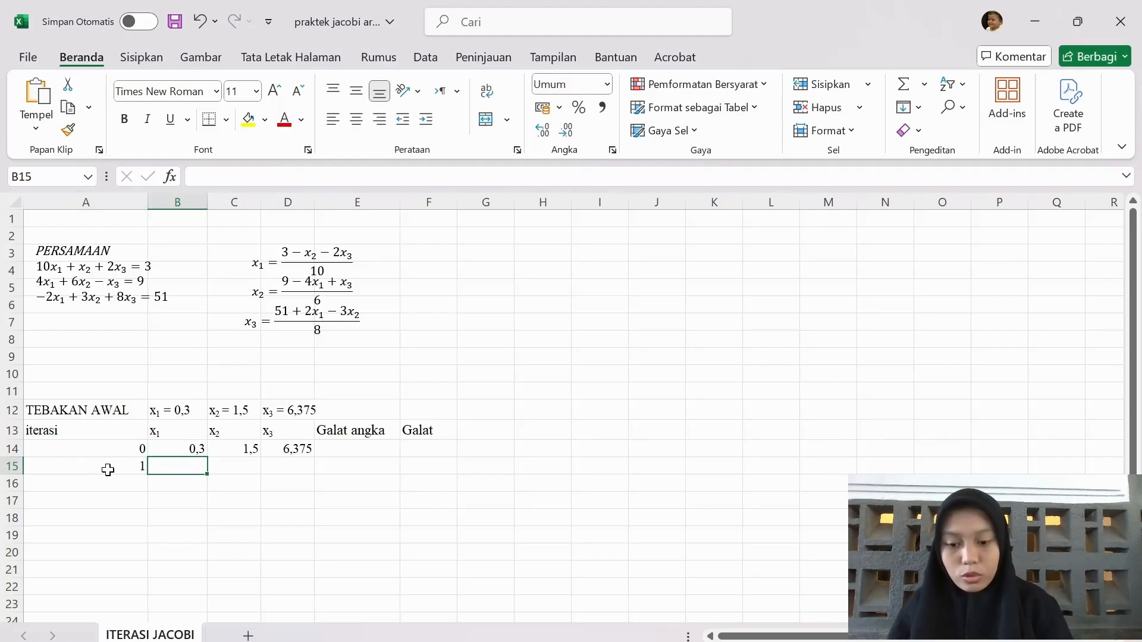
Enter the x₁ formula =(3-C14-2*D14)/10 in B15 for iteration 1
{"action": "type", "text": "=("}
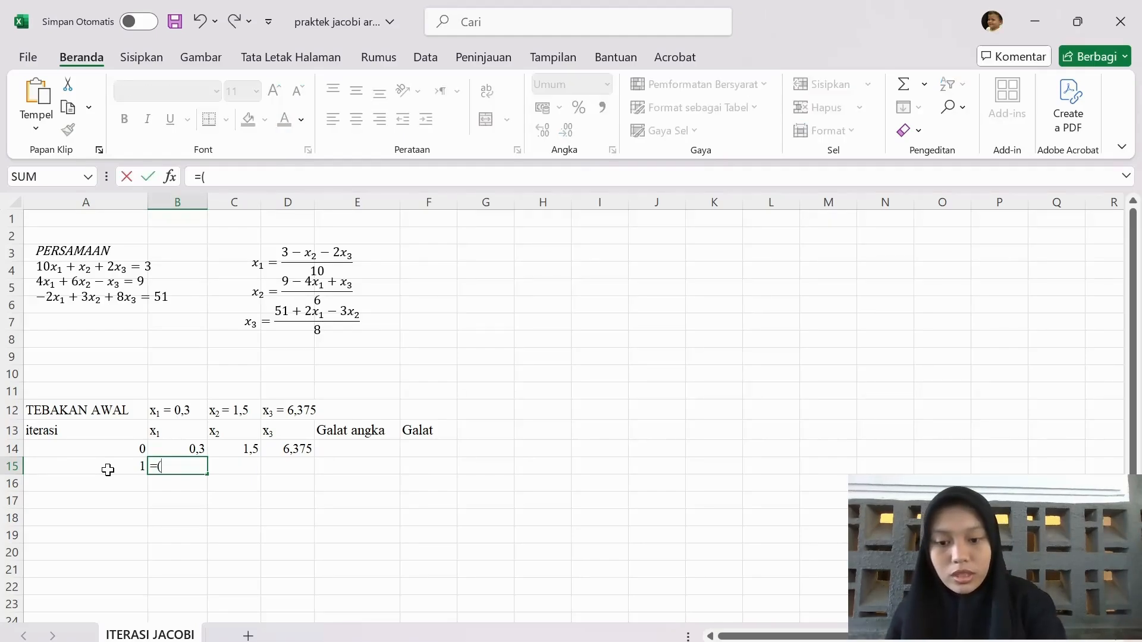
{"action": "type", "text": "3-"}
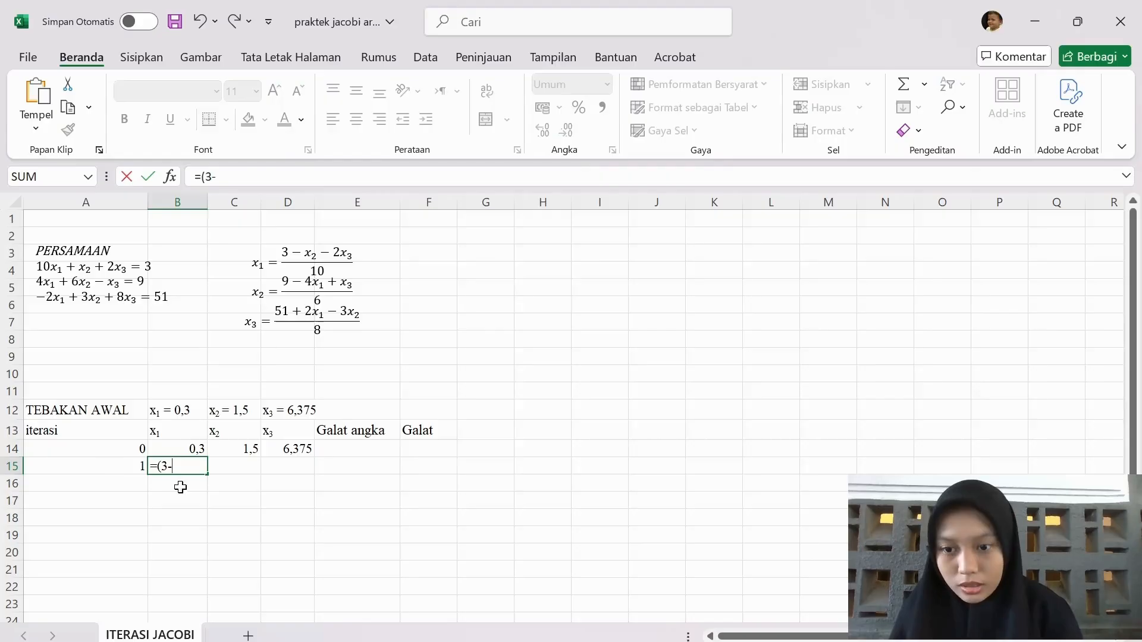
{"action": "left_click", "coordinate": [218, 447]}
{"action": "type", "text": "-2*"}
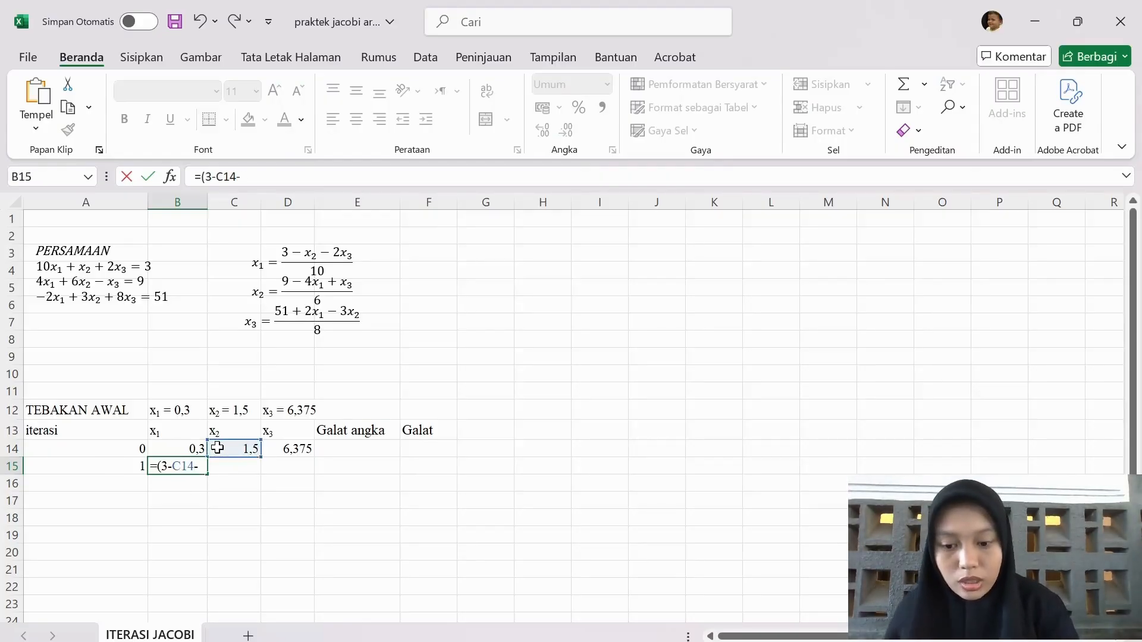
{"action": "left_click", "coordinate": [275, 447]}
{"action": "type", "text": ")/10"}
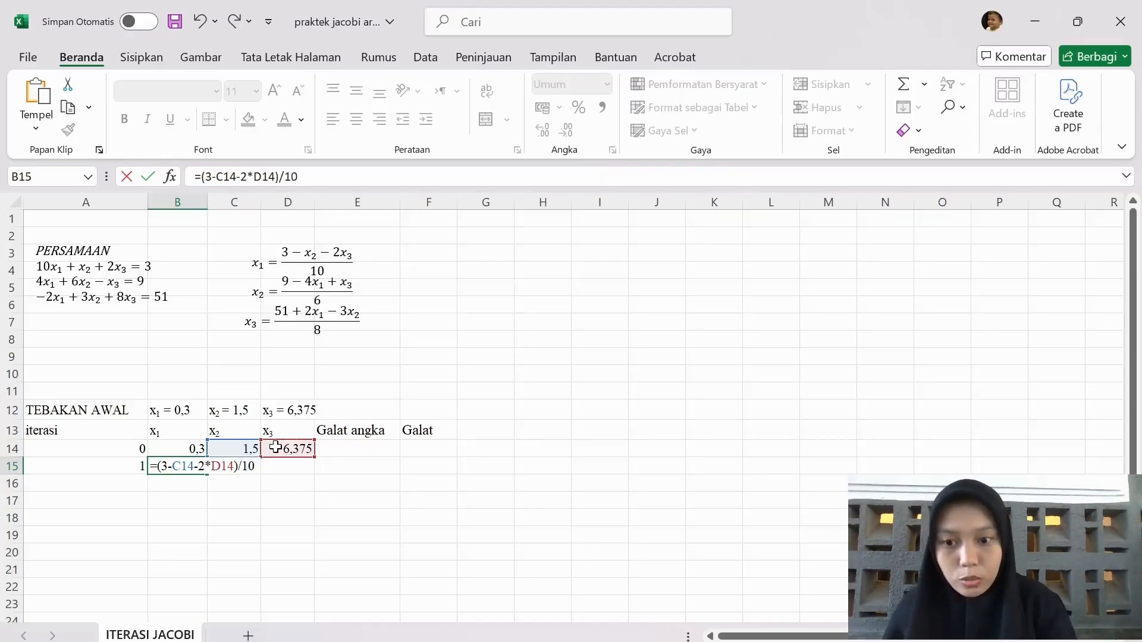
{"action": "key", "text": "Return"}
Enter the x₂ formula =(9-4*B14+D14)/6 in C15 for iteration 1
{"action": "key", "text": "Right"}
{"action": "key", "text": "Up"}
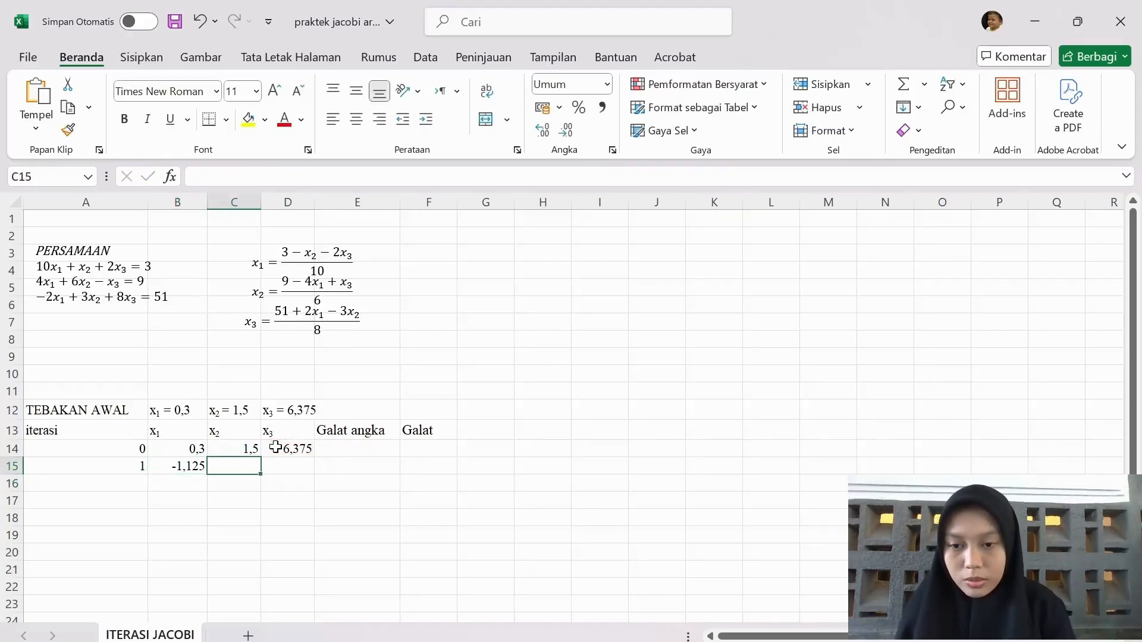
{"action": "type", "text": "=("}
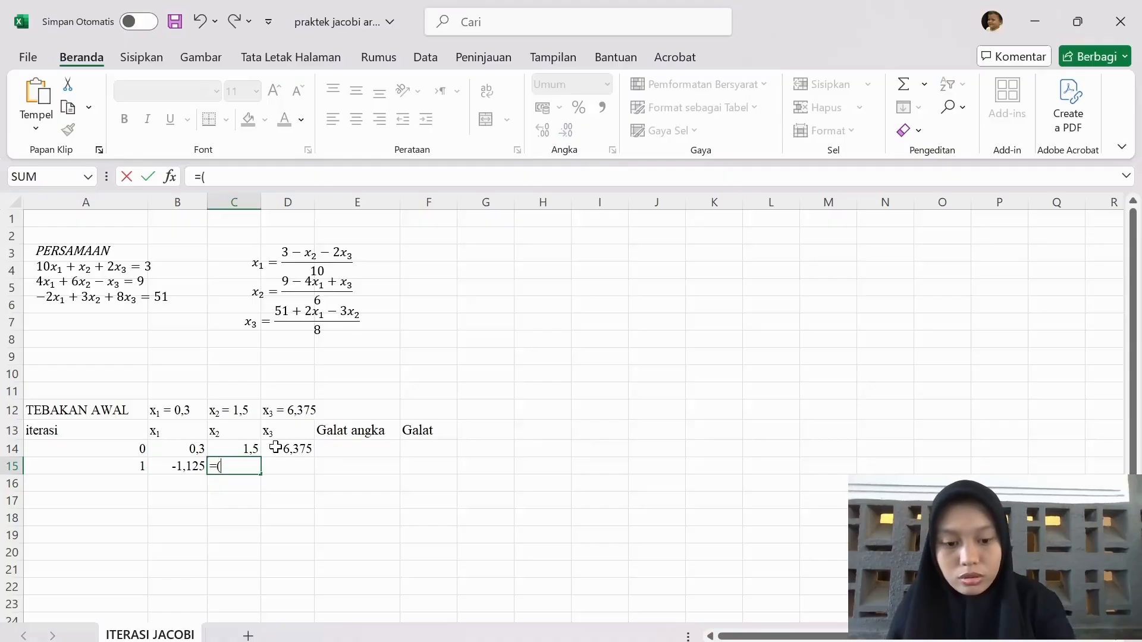
{"action": "type", "text": "9-4"}
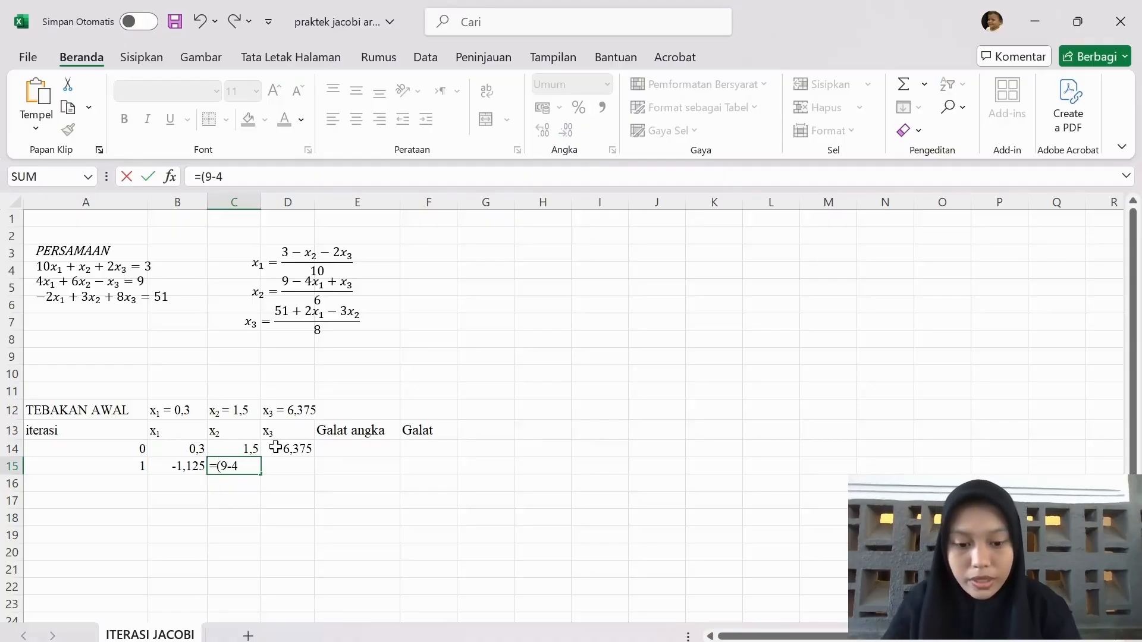
{"action": "type", "text": "*"}
{"action": "left_click", "coordinate": [196, 449]}
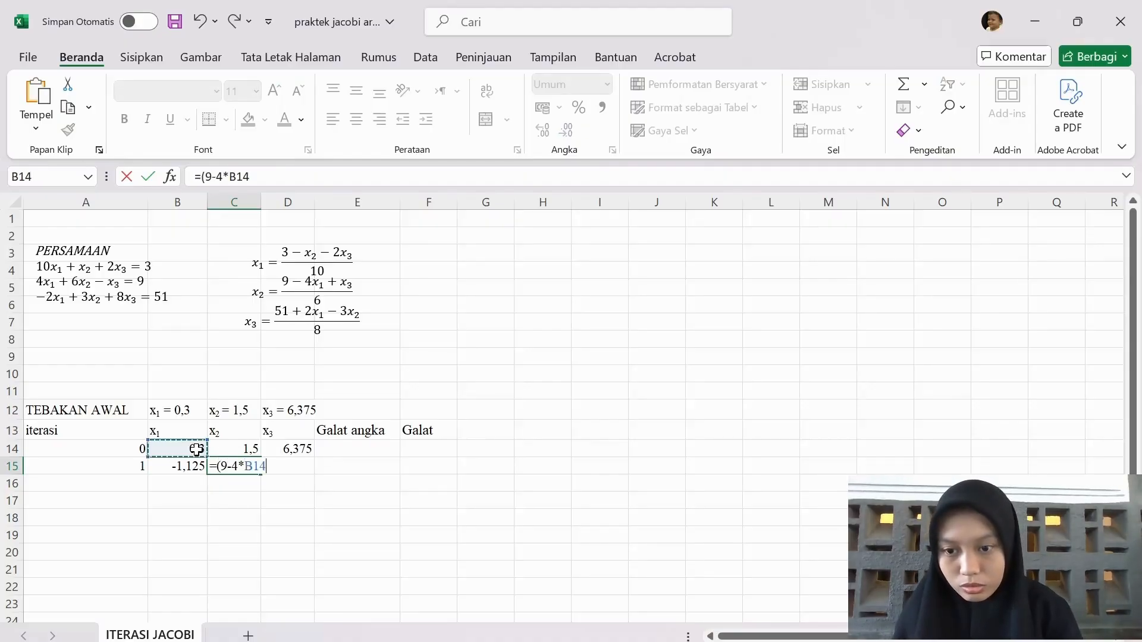
{"action": "type", "text": "+"}
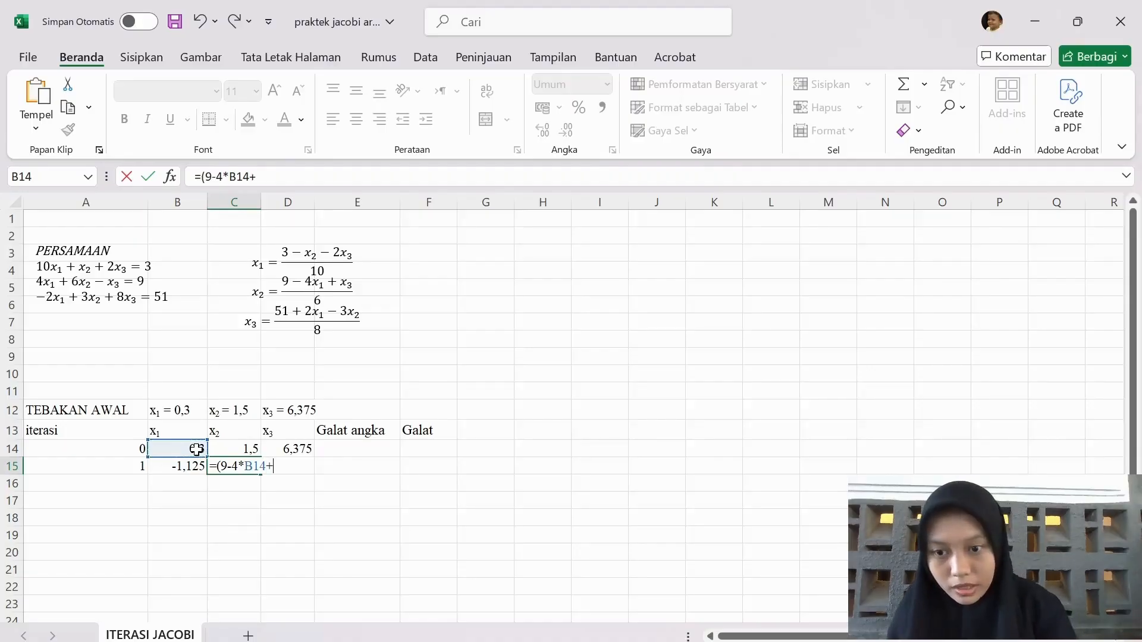
{"action": "left_click", "coordinate": [288, 448]}
{"action": "type", "text": ")"}
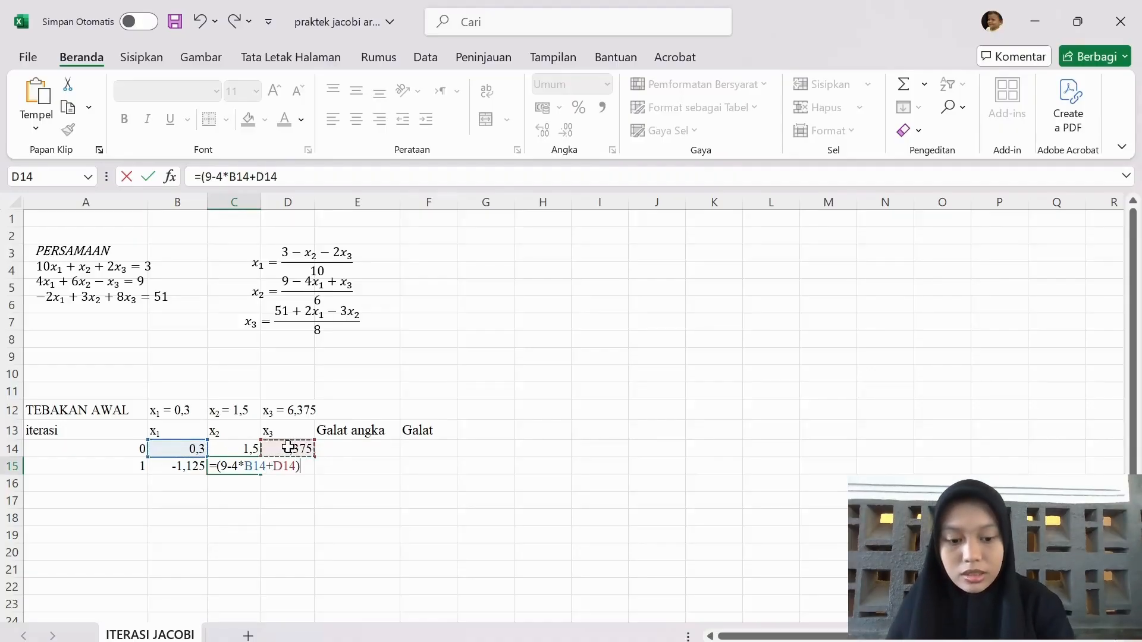
{"action": "type", "text": "/6"}
{"action": "key", "text": "Return"}
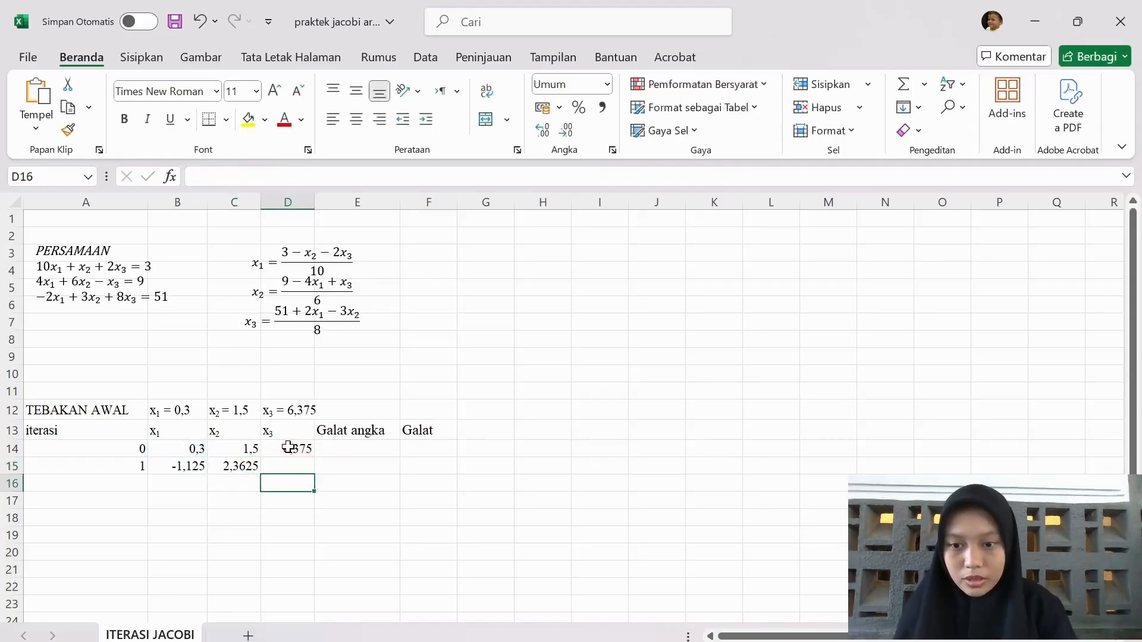
Enter the x₃ formula =(51+2*B14-3*C14)/8 in D15 for iteration 1
{"action": "key", "text": "Up"}
{"action": "type", "text": "=("}
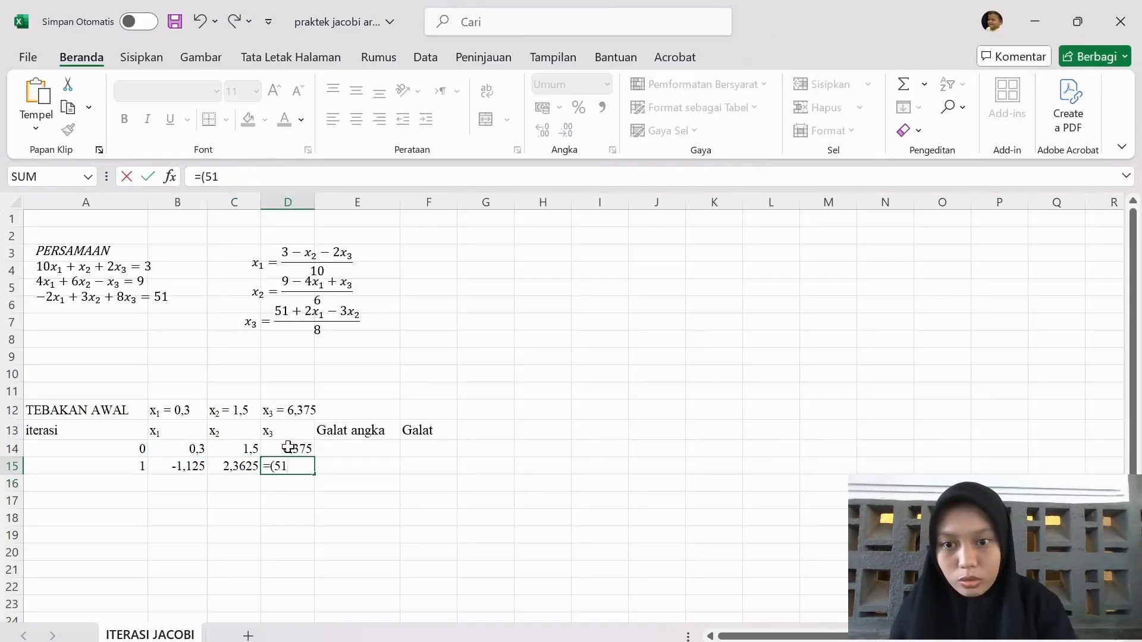
{"action": "type", "text": "51+2*"}
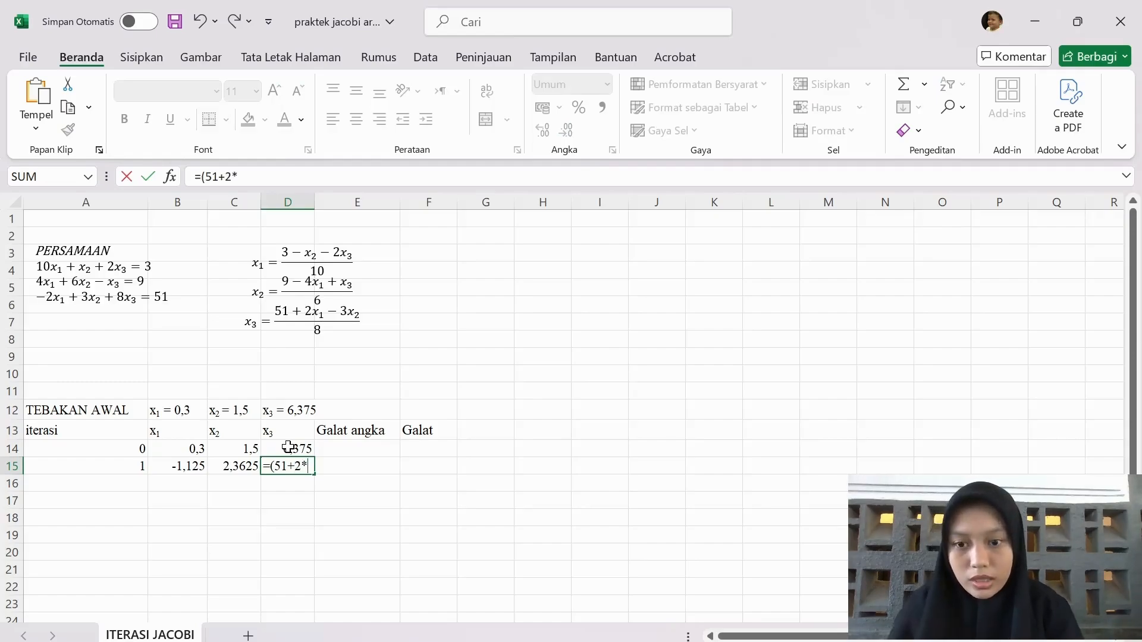
{"action": "left_click", "coordinate": [197, 449]}
{"action": "type", "text": "-3"}
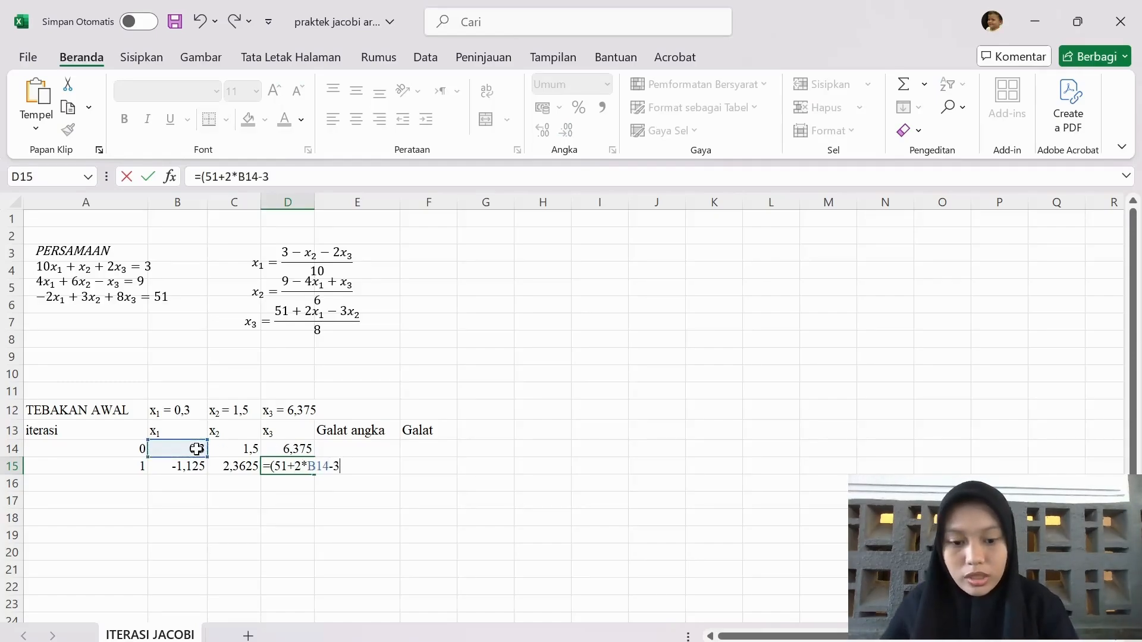
{"action": "type", "text": "*"}
{"action": "left_click", "coordinate": [237, 452]}
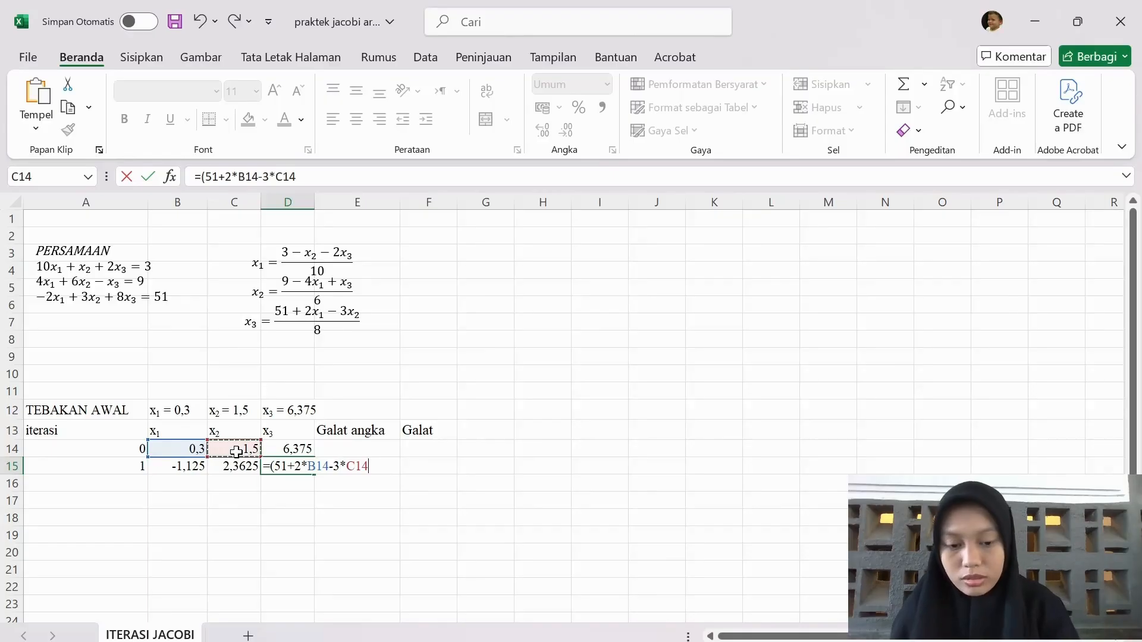
{"action": "type", "text": ")"}
{"action": "type", "text": "8"}
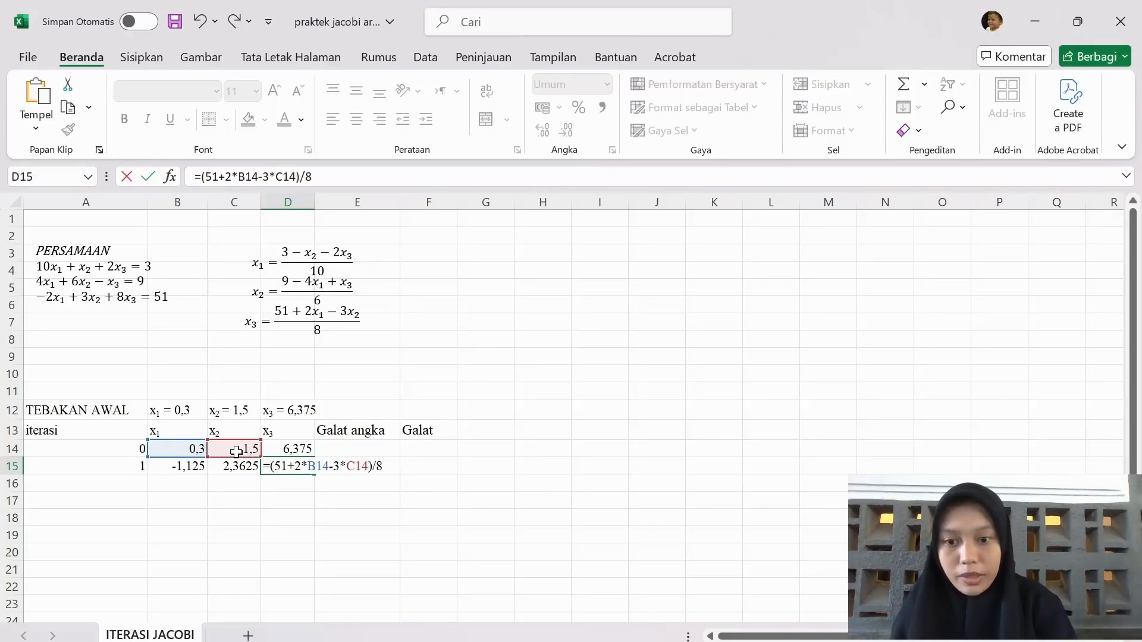
{"action": "key", "text": "Return"}
Start the Galat angka formula in E15 with the squared x₁ difference, =SQRT((B15-B14)^2+
{"action": "key", "text": "Left"}
{"action": "key", "text": "Left"}
{"action": "scroll", "coordinate": [330, 412], "scroll_direction": "down", "scroll_amount": 1}
{"action": "left_click", "coordinate": [330, 412]}
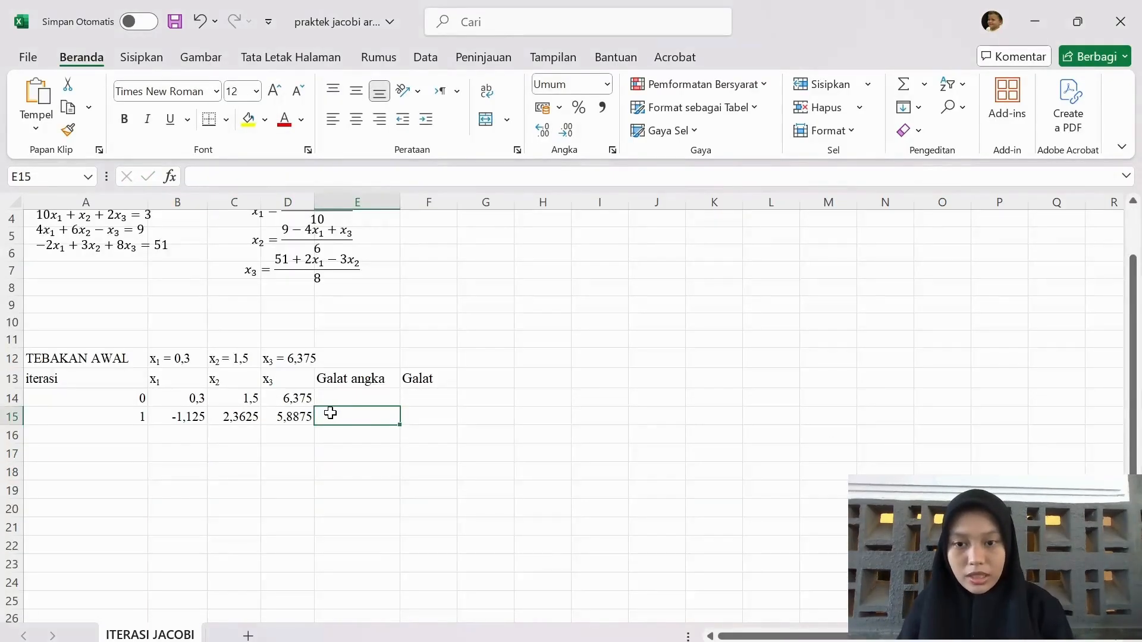
{"action": "type", "text": "=("}
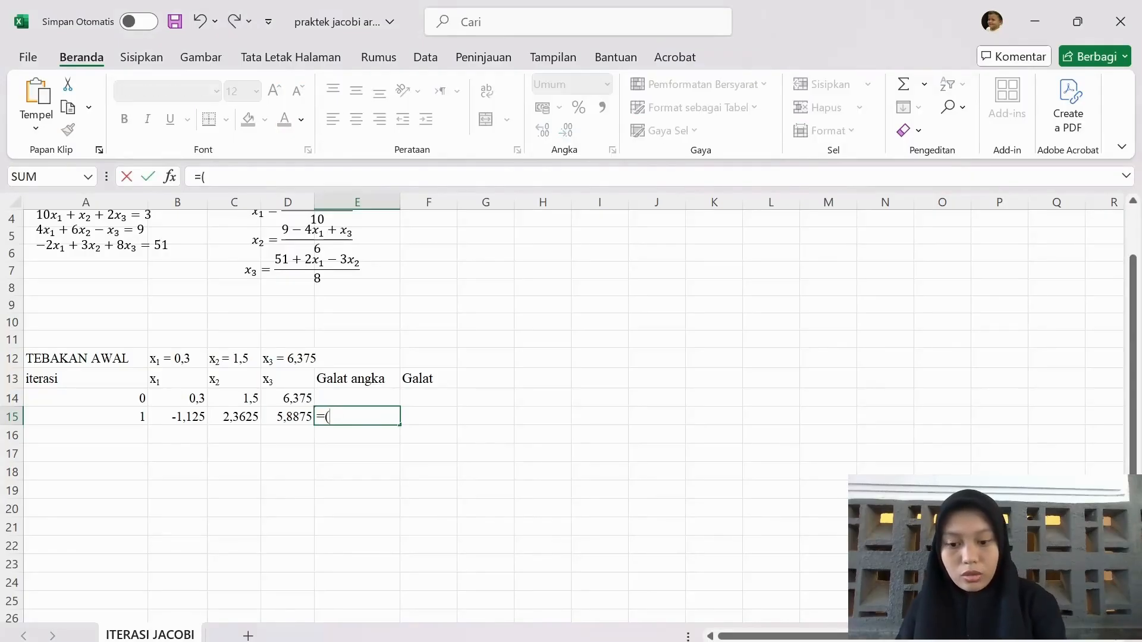
{"action": "type", "text": "SQRT"}
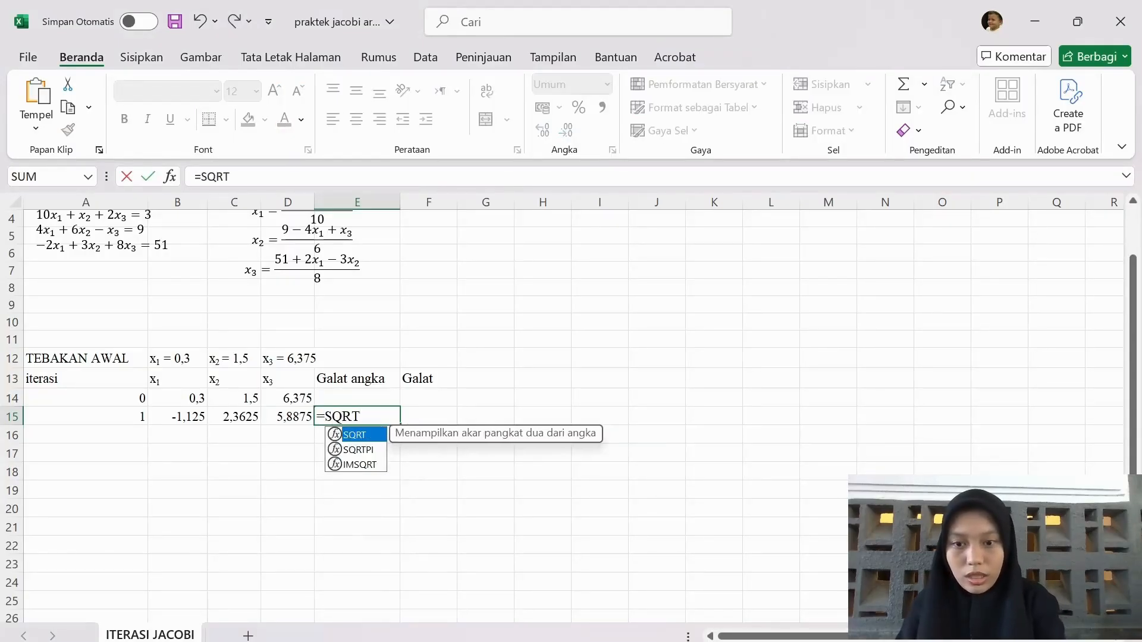
{"action": "type", "text": "("}
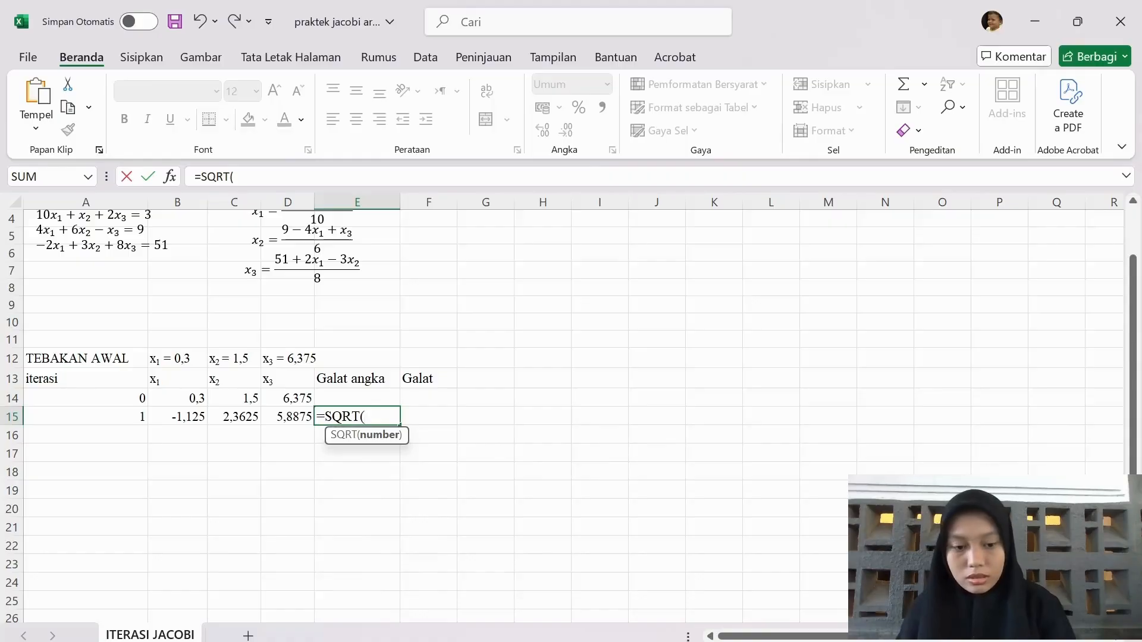
{"action": "type", "text": "("}
{"action": "left_click", "coordinate": [195, 417]}
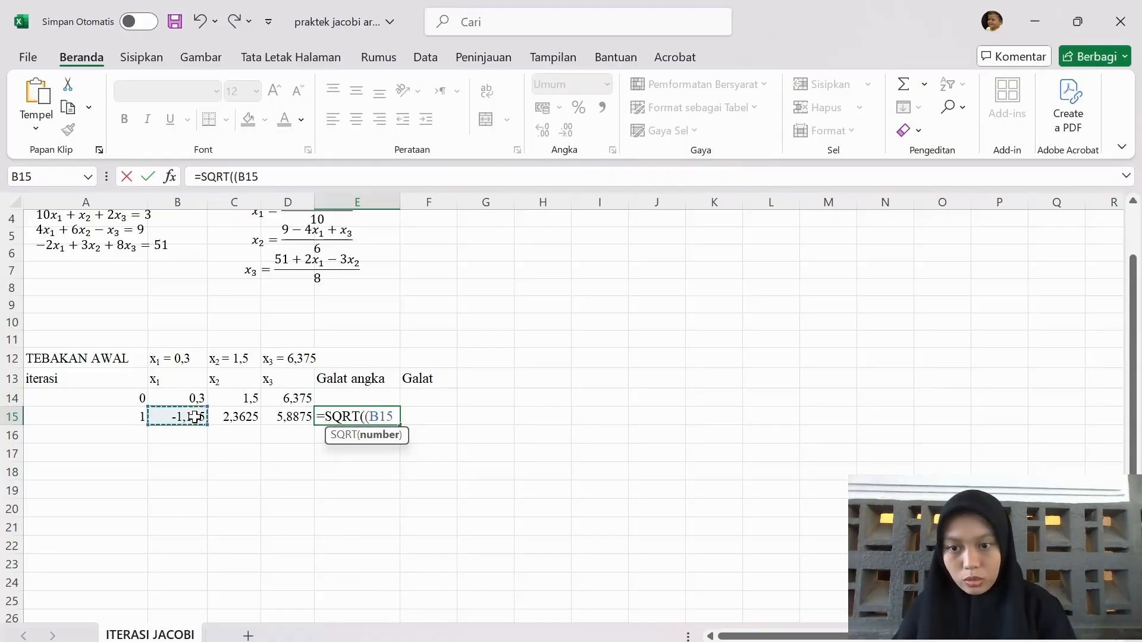
{"action": "type", "text": "-"}
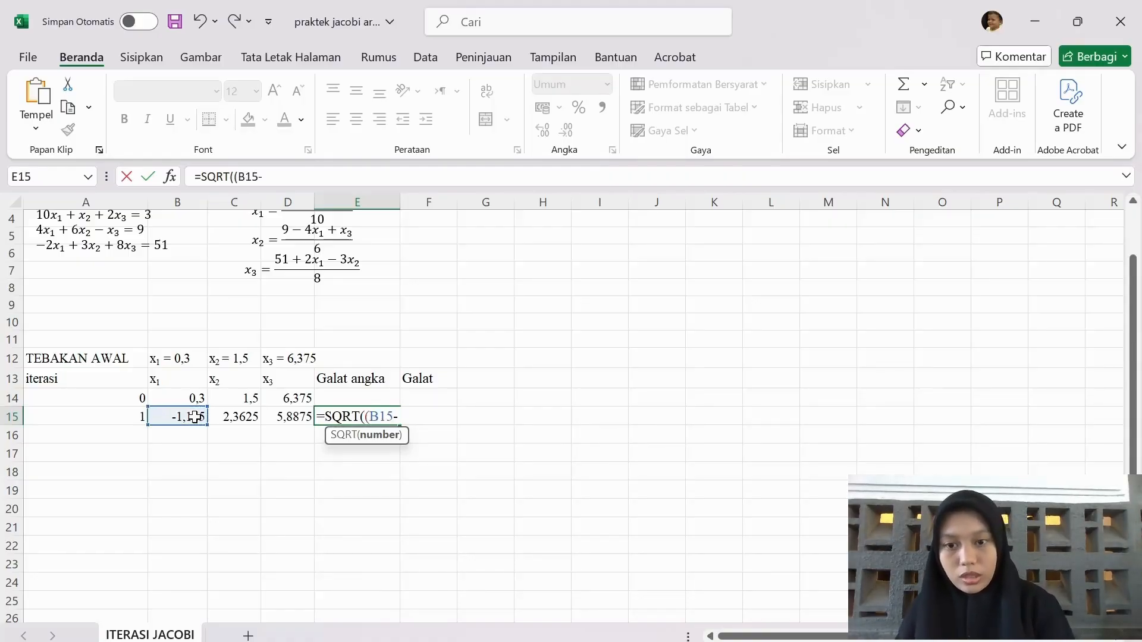
{"action": "left_click", "coordinate": [195, 399]}
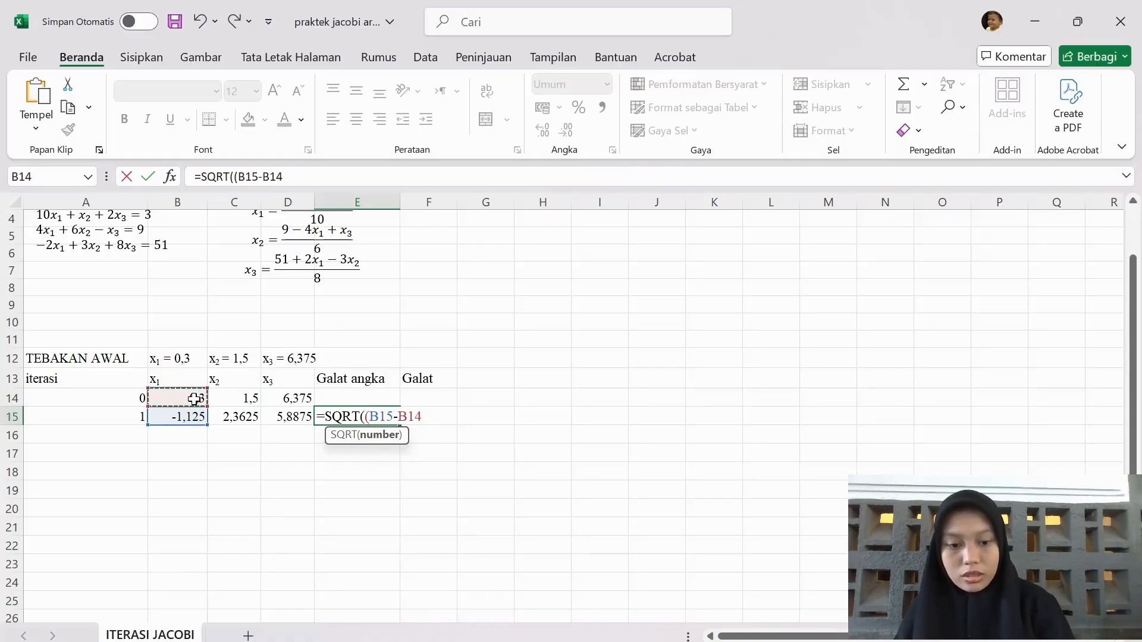
{"action": "type", "text": ")^"}
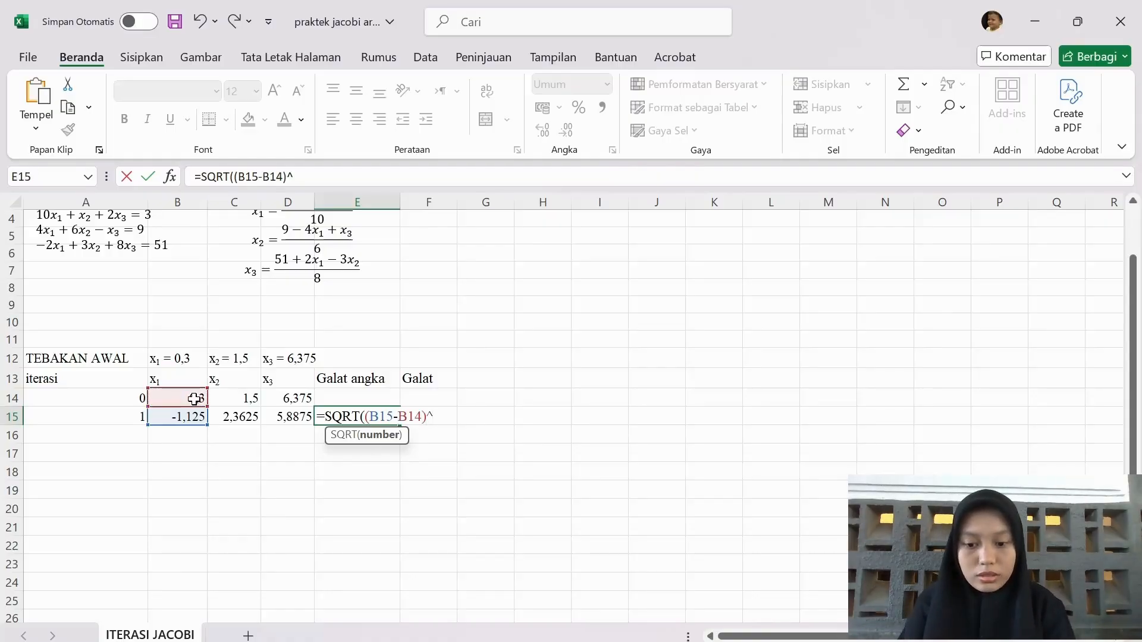
{"action": "type", "text": "2+"}
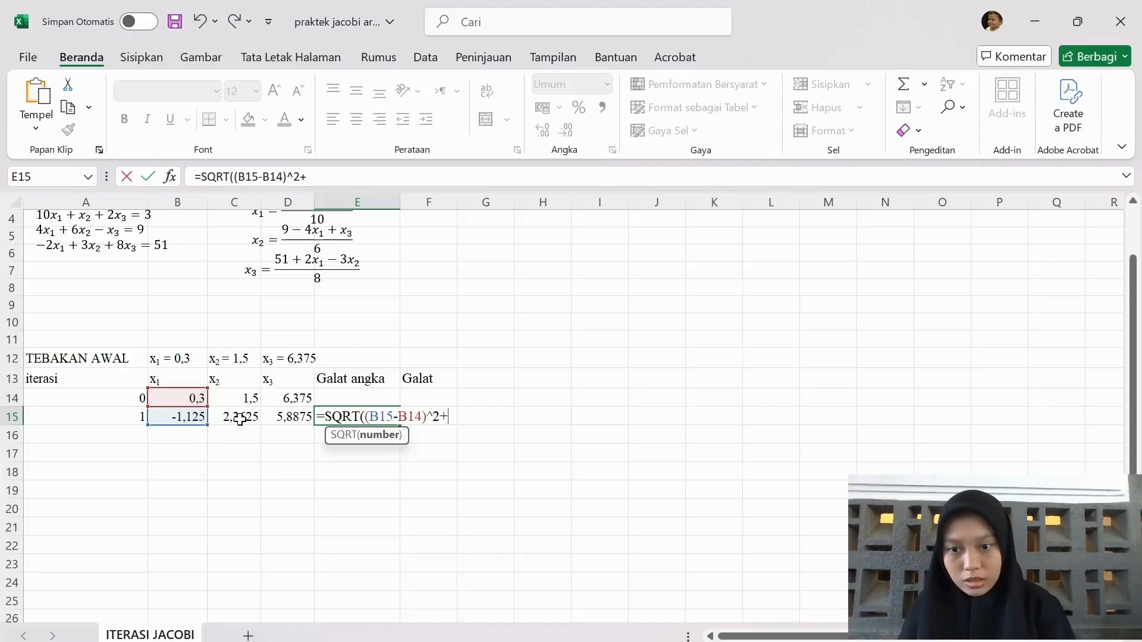
Add the squared x₂ difference (C15-C14)^2 to the Galat angka formula in E15
{"action": "left_click", "coordinate": [239, 419]}
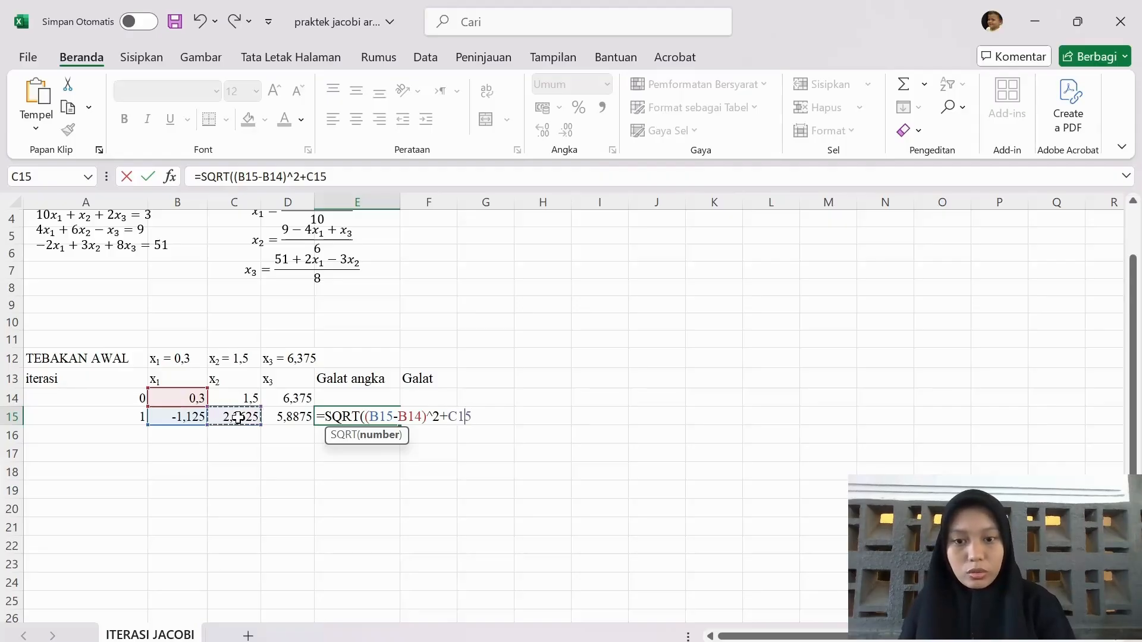
{"action": "key", "text": "BackSpace"}
{"action": "key", "text": "BackSpace"}
{"action": "key", "text": "BackSpace"}
{"action": "type", "text": "("}
{"action": "left_click", "coordinate": [238, 418]}
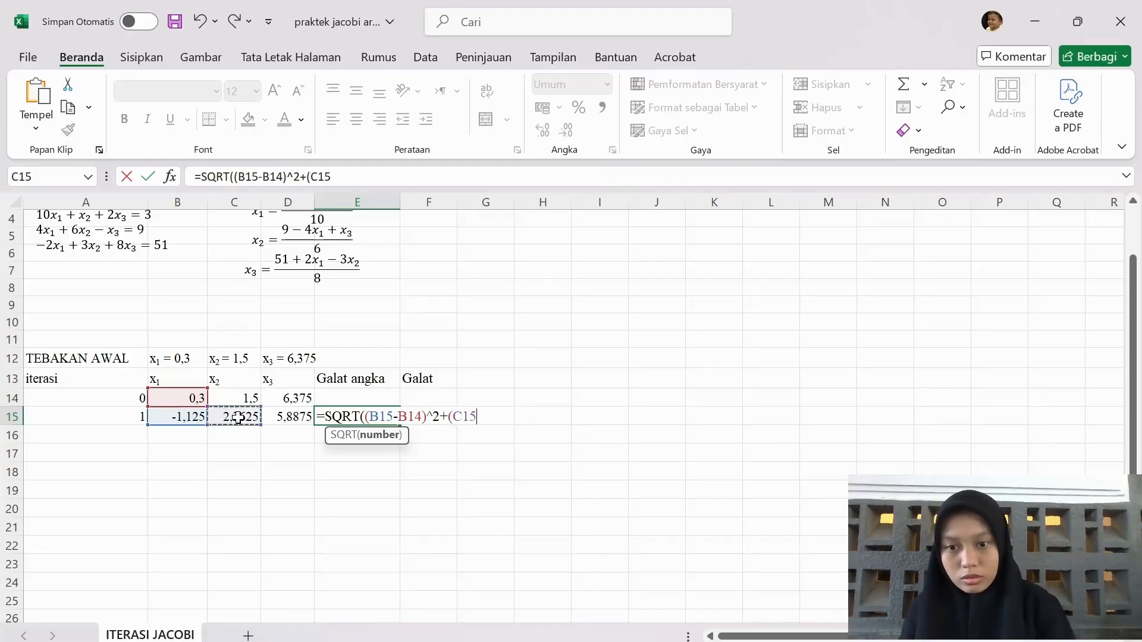
{"action": "type", "text": "-"}
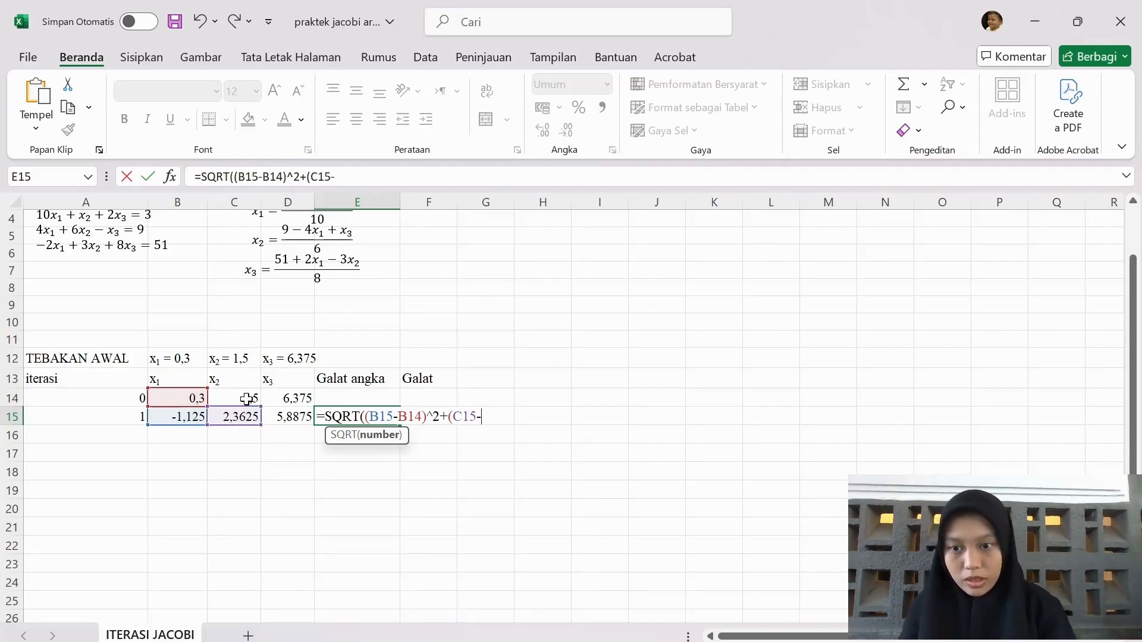
{"action": "left_click", "coordinate": [246, 398]}
{"action": "type", "text": ")^2"}
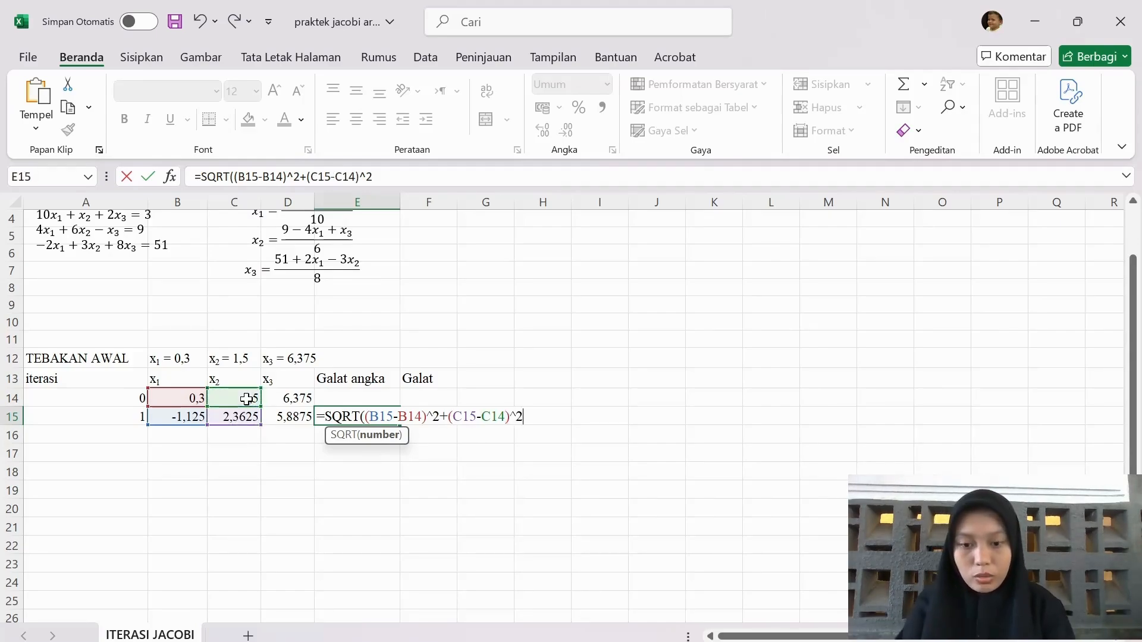
{"action": "type", "text": "+"}
Complete the E15 formula with the squared x₃ difference: =SQRT((B15-B14)^2+(C15-C14)^2+(D15-D14)^2)
{"action": "left_click", "coordinate": [298, 418]}
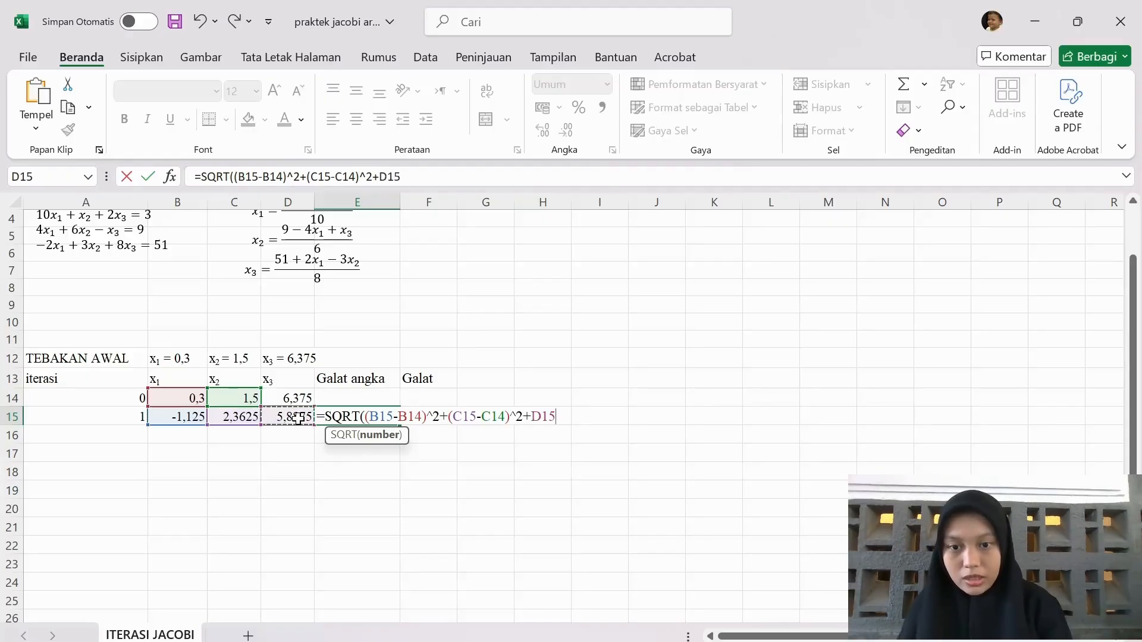
{"action": "key", "text": "BackSpace"}
{"action": "key", "text": "BackSpace"}
{"action": "key", "text": "BackSpace"}
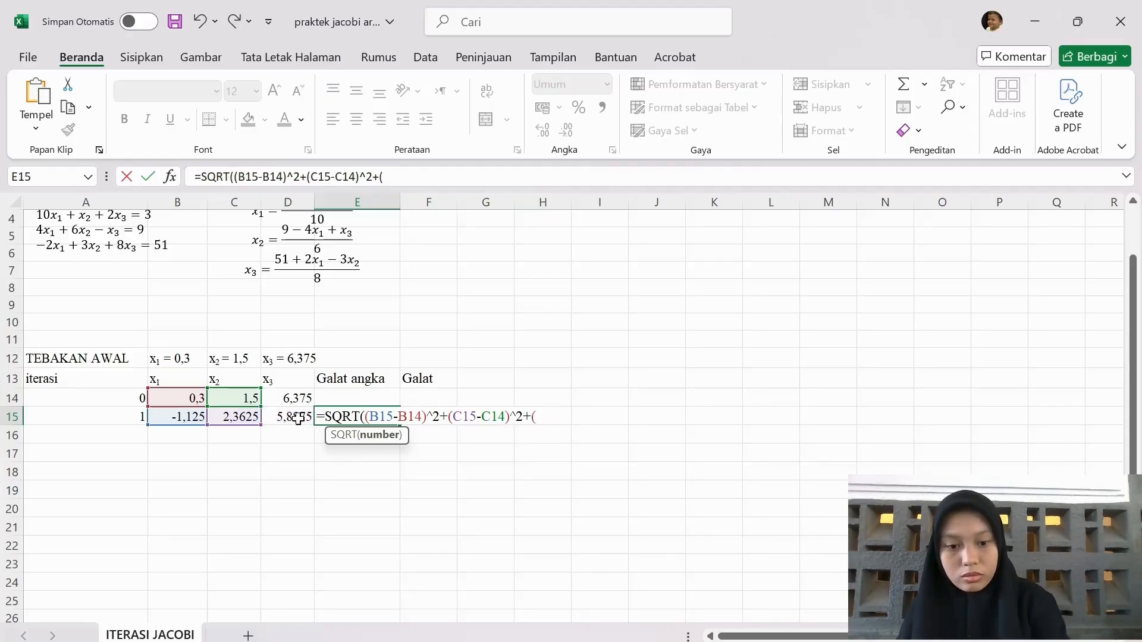
{"action": "type", "text": "("}
{"action": "left_click", "coordinate": [298, 418]}
{"action": "type", "text": "-"}
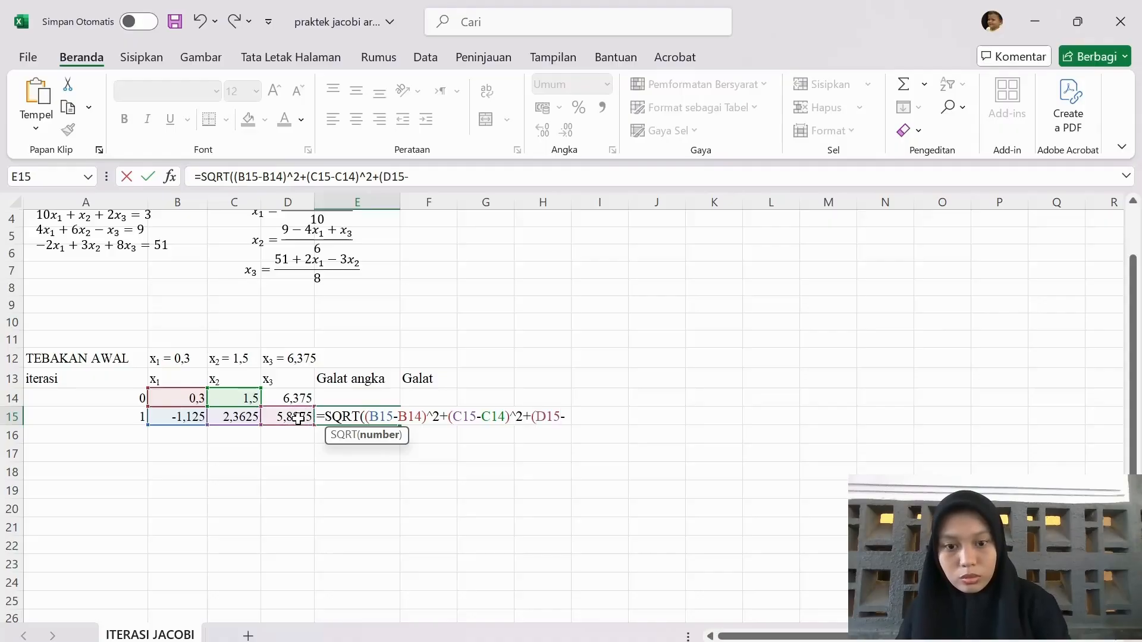
{"action": "left_click", "coordinate": [292, 396]}
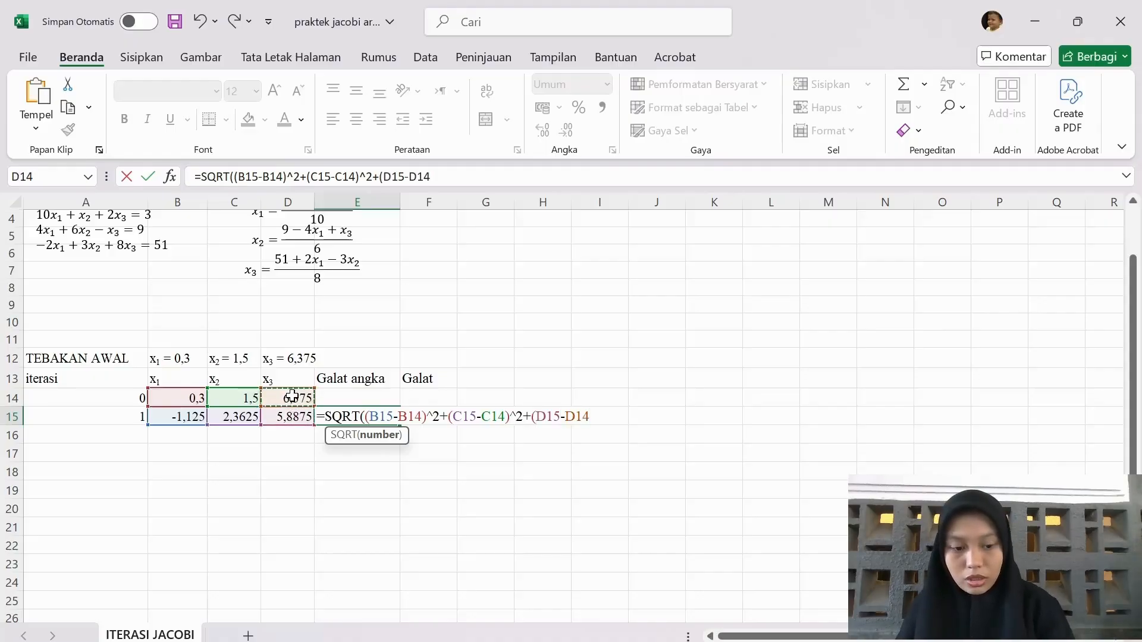
{"action": "type", "text": ")^2"}
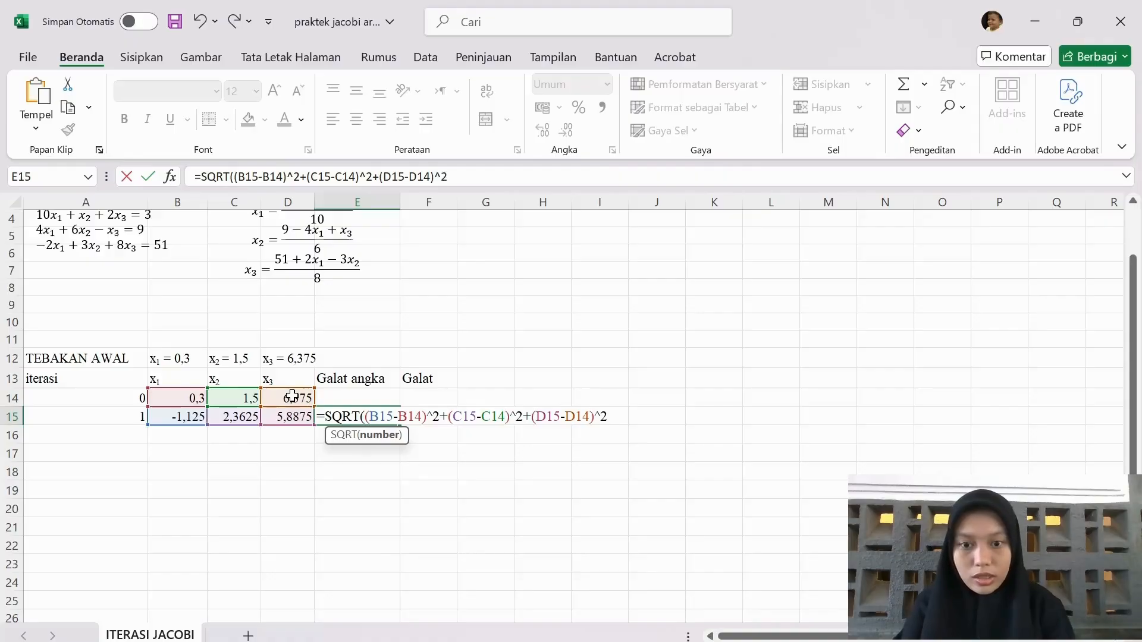
{"action": "type", "text": ")"}
{"action": "key", "text": "Return"}
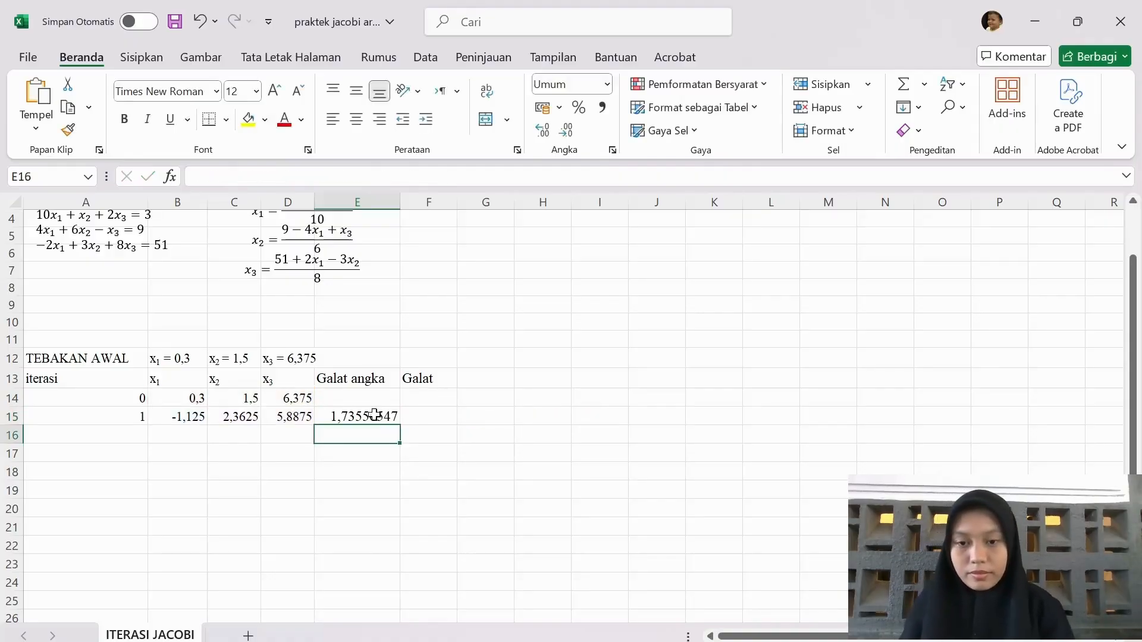
Enter the Galat tolerance check =ABS(E15)<0,000007 in F15 for iteration 1
{"action": "left_click", "coordinate": [426, 420]}
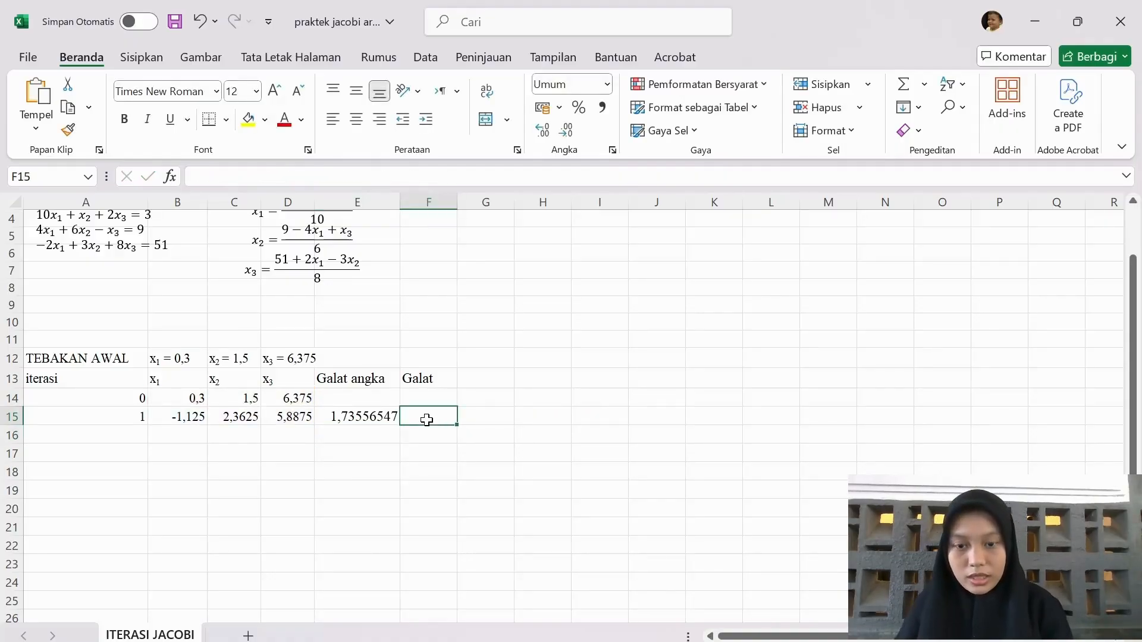
{"action": "type", "text": "=ABS"}
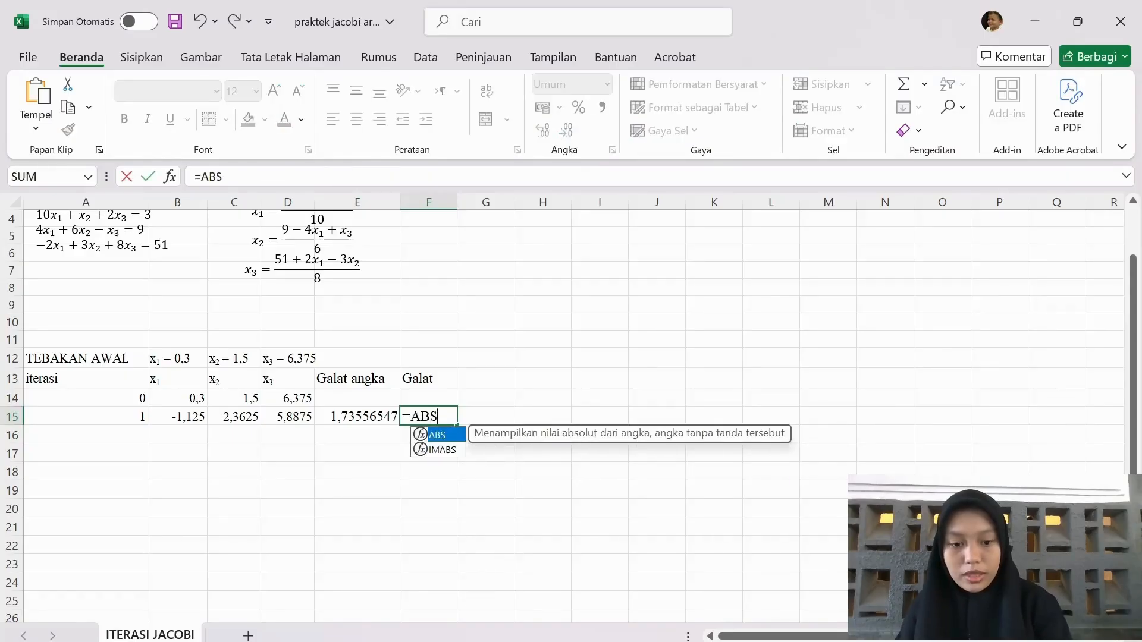
{"action": "type", "text": "("}
{"action": "key", "text": "Left"}
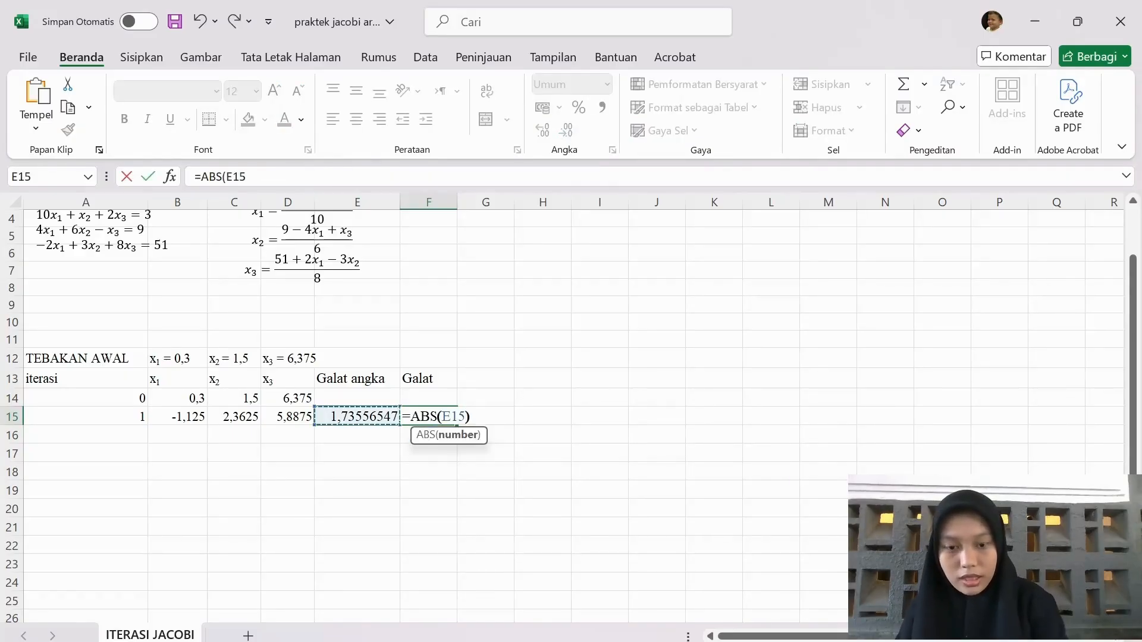
{"action": "type", "text": ")<0,0"}
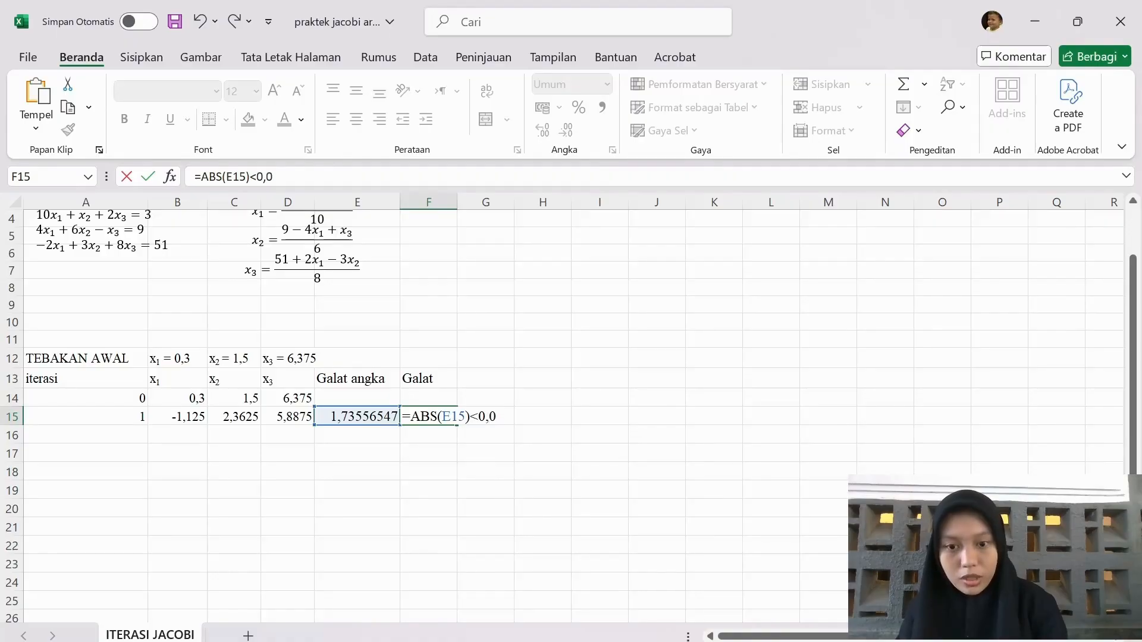
{"action": "type", "text": "00007"}
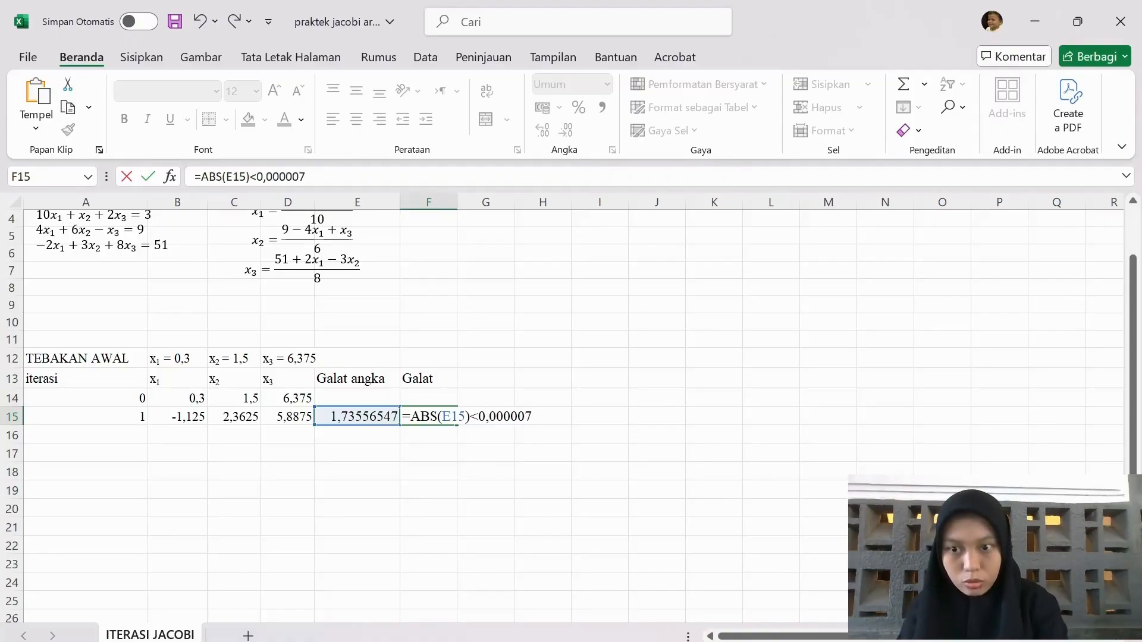
{"action": "key", "text": "ctrl+Return"}
{"action": "key", "text": "Return"}
Enter iteration number 2 in A16, below iteration 1 in the iterasi column
{"action": "scroll", "coordinate": [423, 420], "scroll_direction": "up", "scroll_amount": 1}
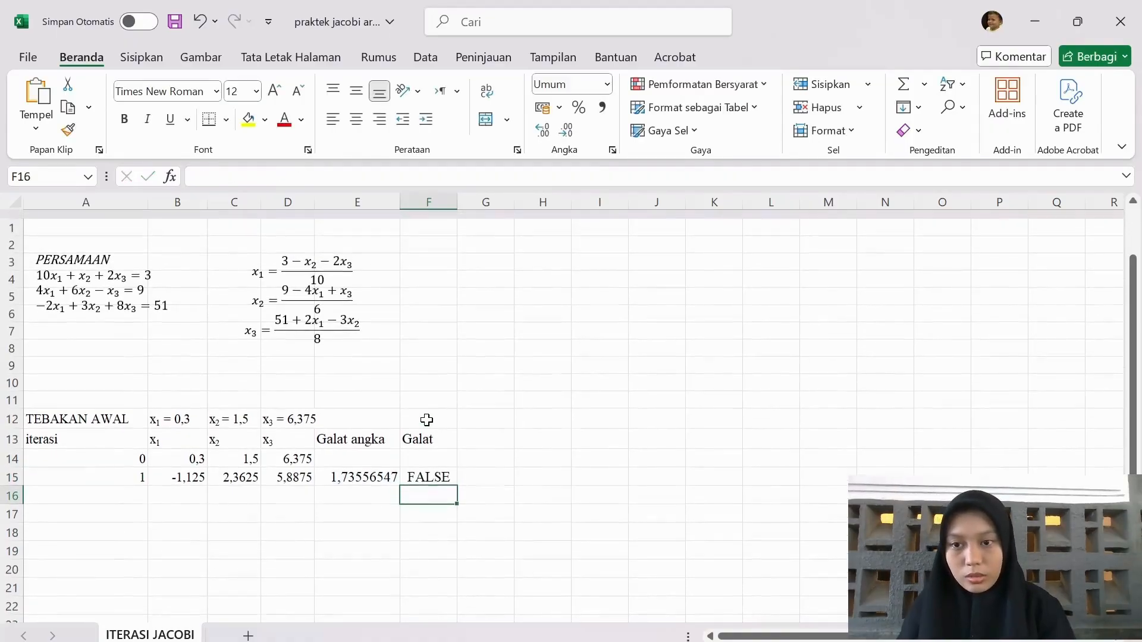
{"action": "scroll", "coordinate": [186, 486], "scroll_direction": "down", "scroll_amount": 1}
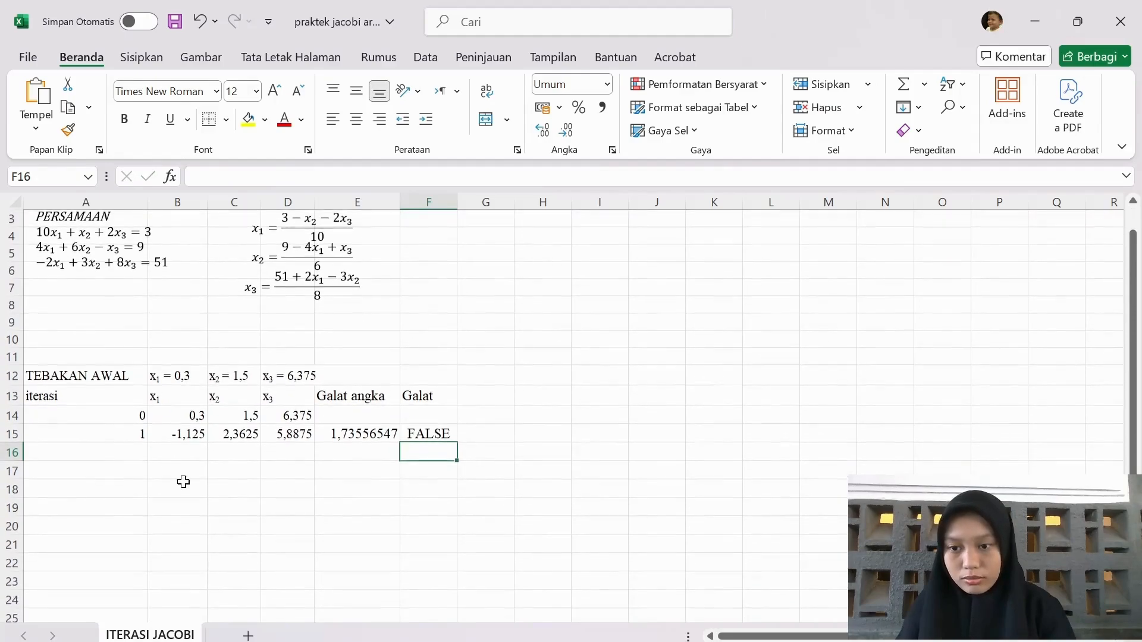
{"action": "left_click", "coordinate": [119, 449]}
{"action": "scroll", "coordinate": [119, 449], "scroll_direction": "down", "scroll_amount": 1}
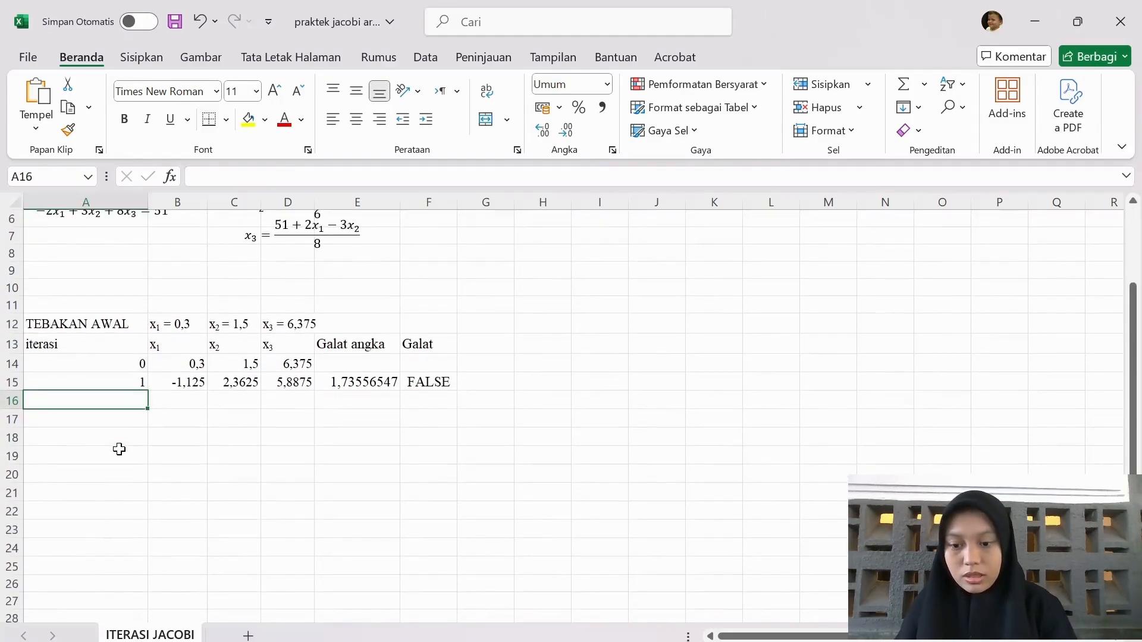
{"action": "type", "text": "2"}
{"action": "key", "text": "Tab"}
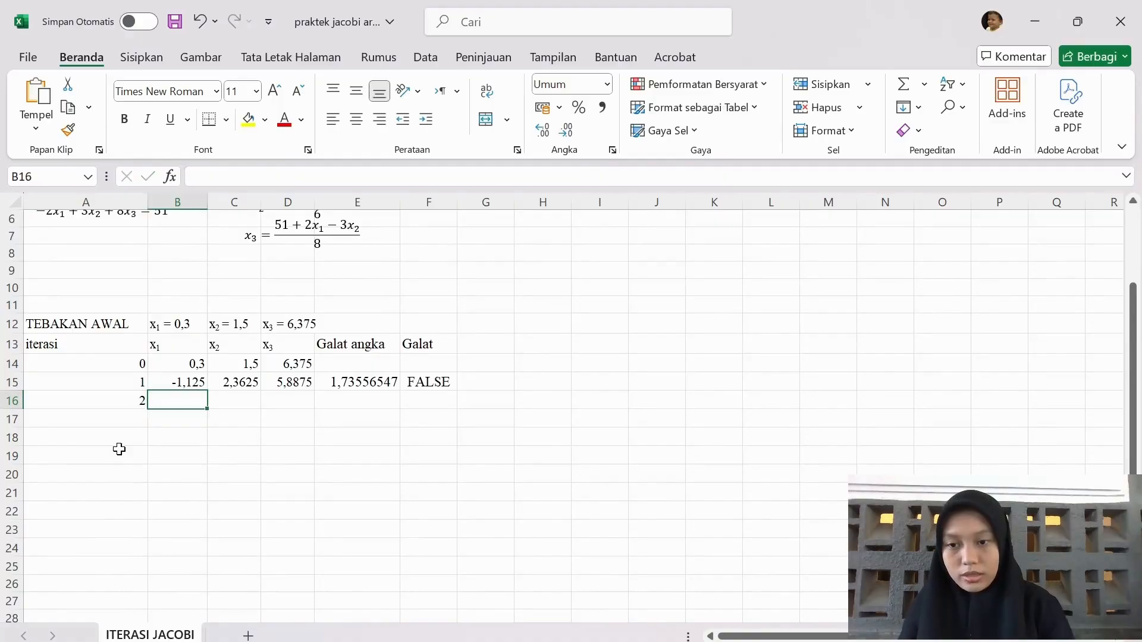
Enter the x₁ formula =(3-C15-2*D15)/10 in B16 for iteration 2
{"action": "scroll", "coordinate": [119, 450], "scroll_direction": "up", "scroll_amount": 2}
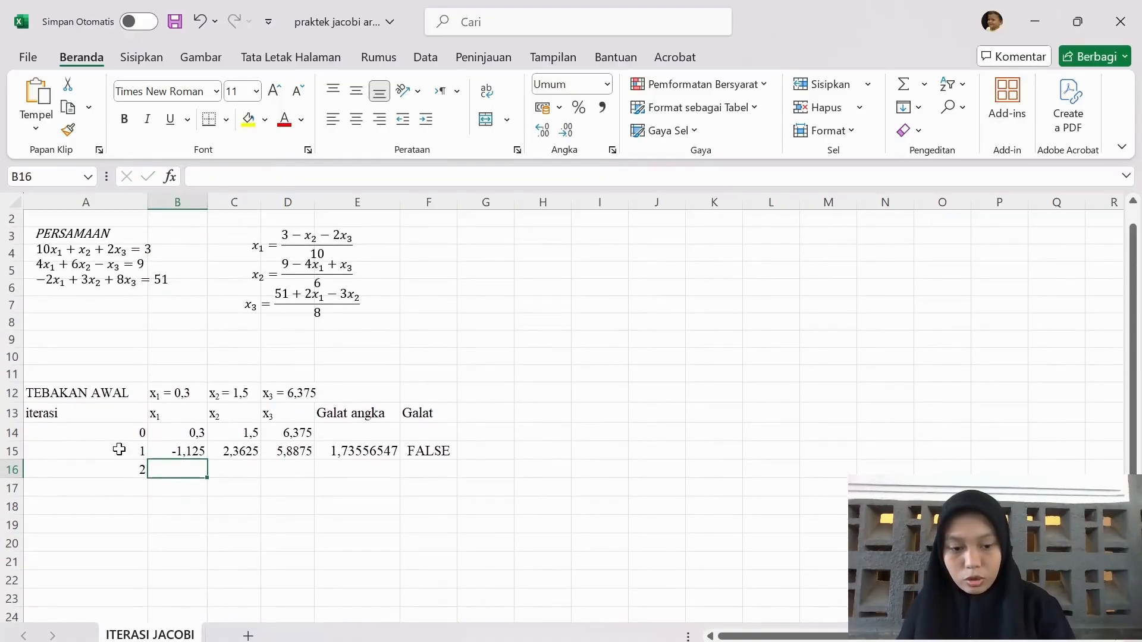
{"action": "type", "text": "="}
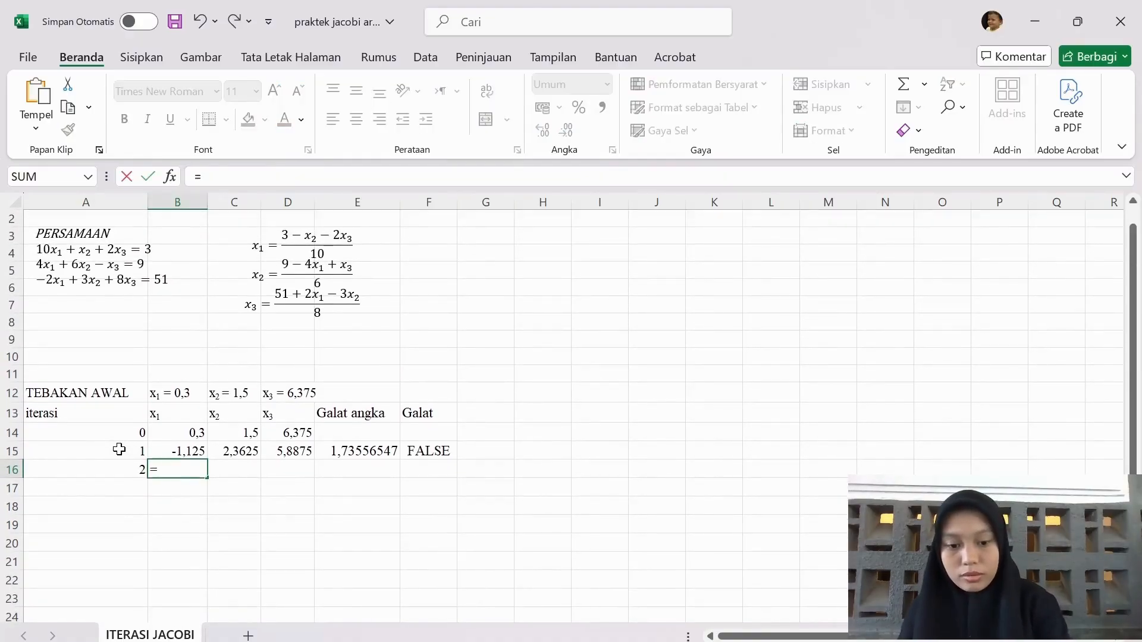
{"action": "type", "text": "(3-"}
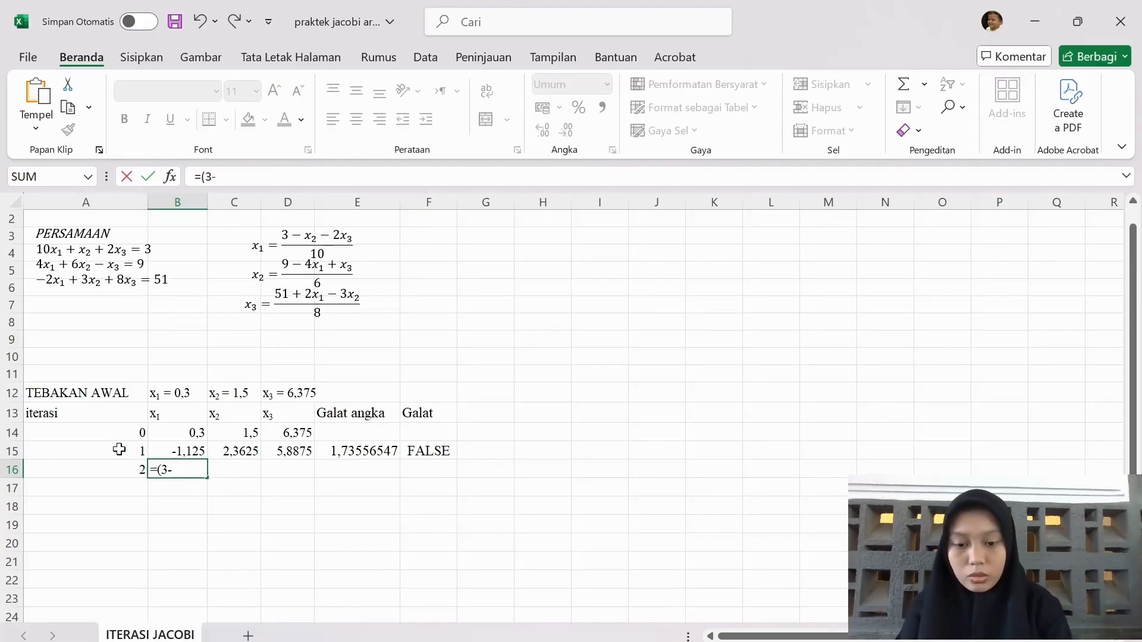
{"action": "left_click", "coordinate": [228, 450]}
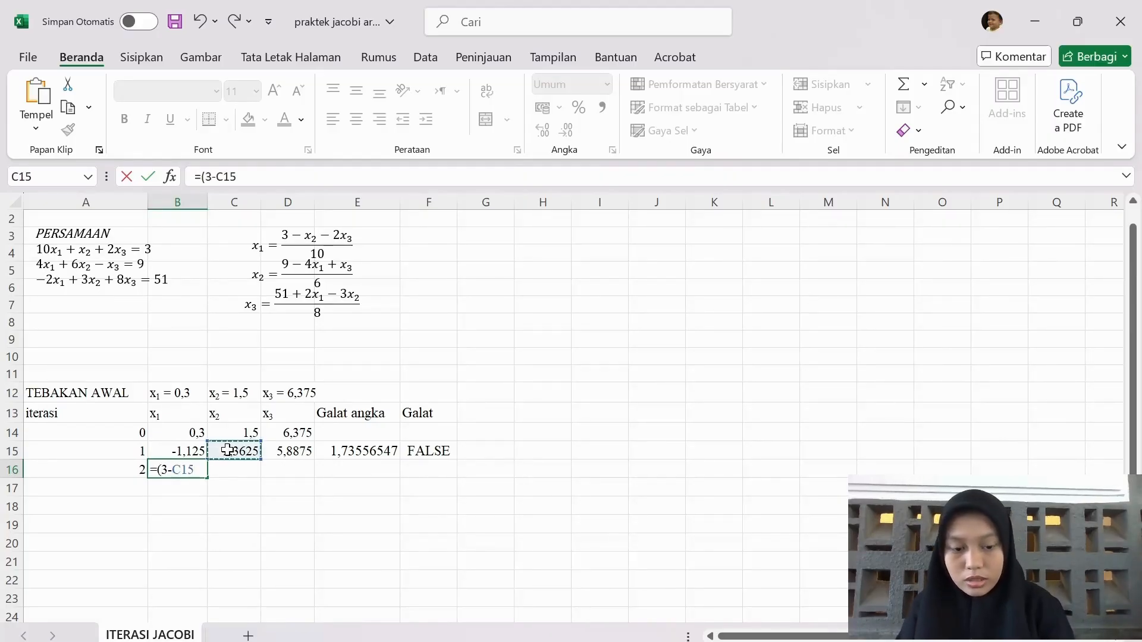
{"action": "type", "text": "-2*"}
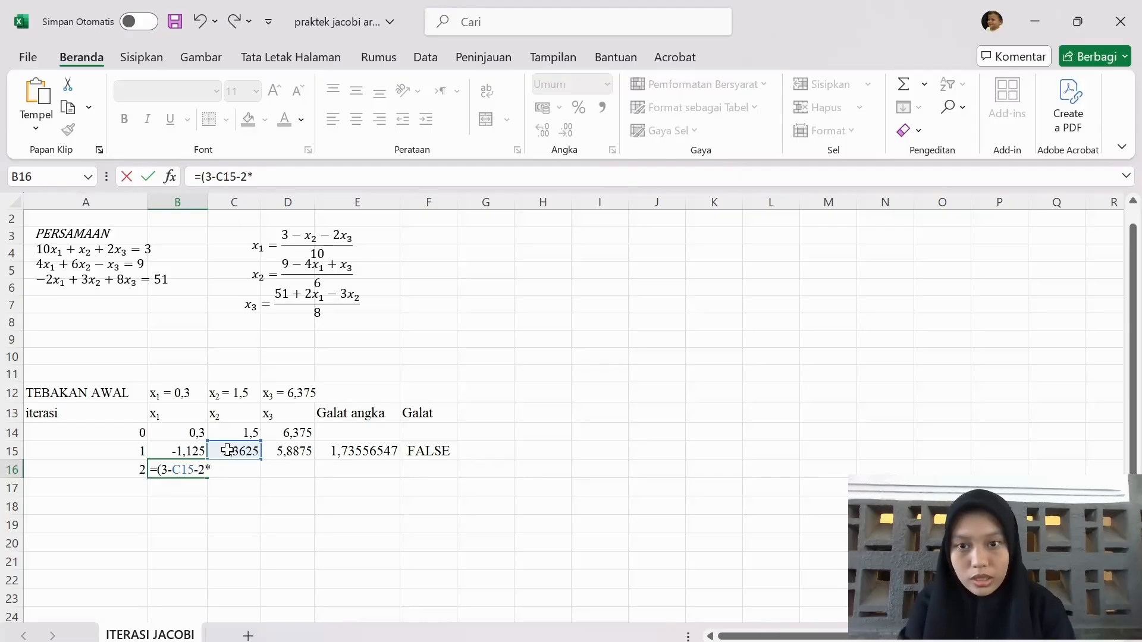
{"action": "left_click", "coordinate": [290, 452]}
{"action": "type", "text": ")"}
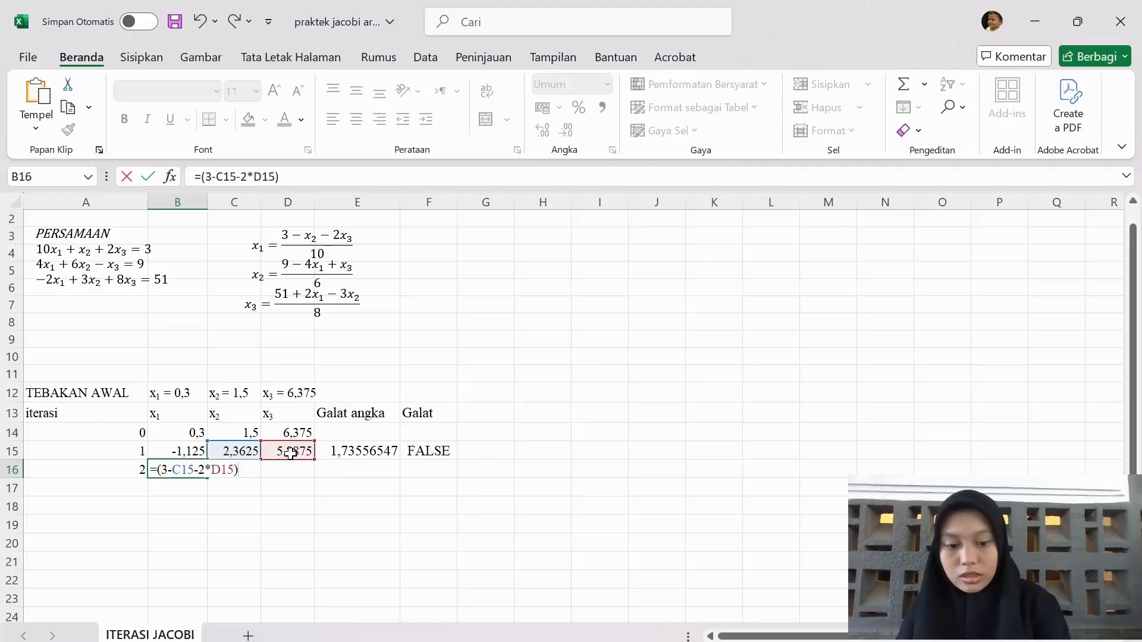
{"action": "type", "text": "/10"}
{"action": "key", "text": "Return"}
Enter the x₂ formula =(9-4*B15+D15)/6 in C16 for iteration 2
{"action": "key", "text": "Right"}
{"action": "key", "text": "Up"}
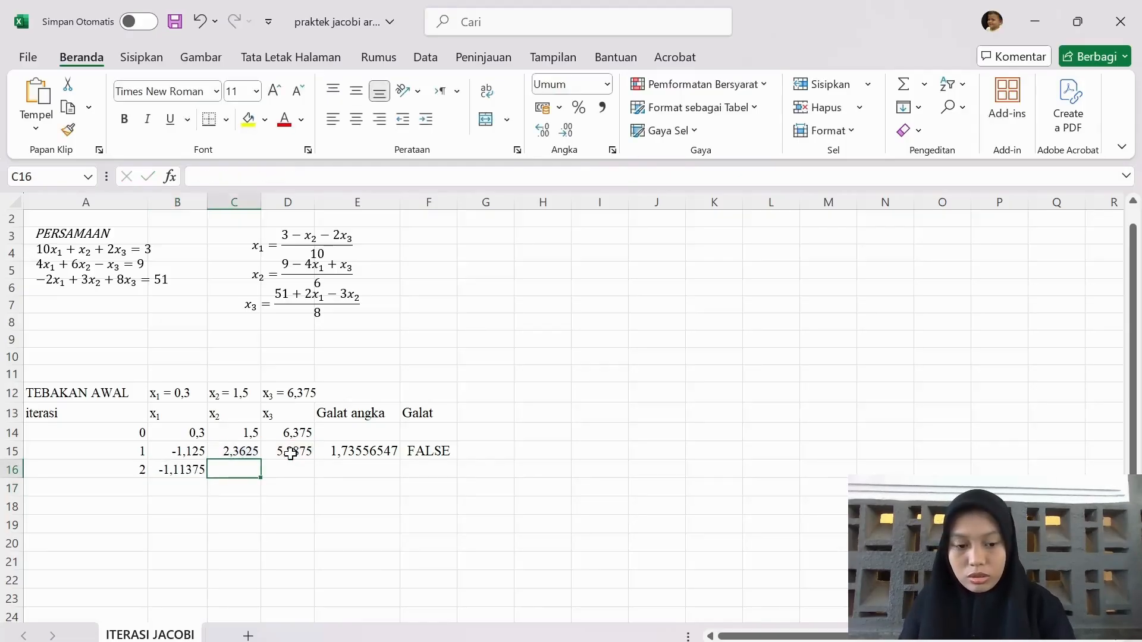
{"action": "type", "text": "="}
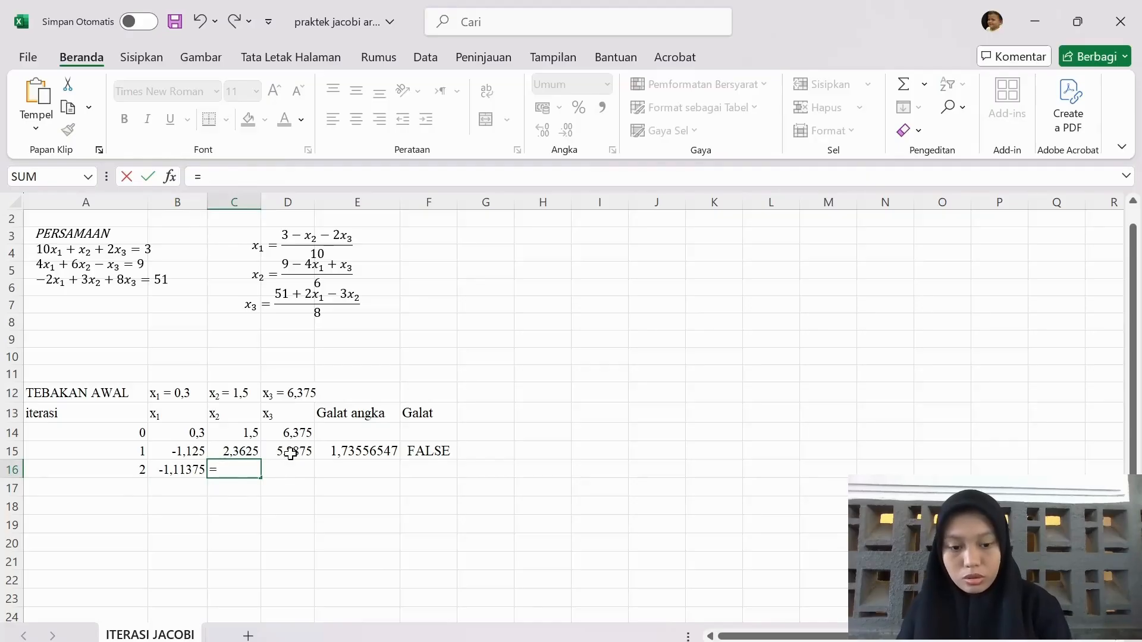
{"action": "type", "text": "("}
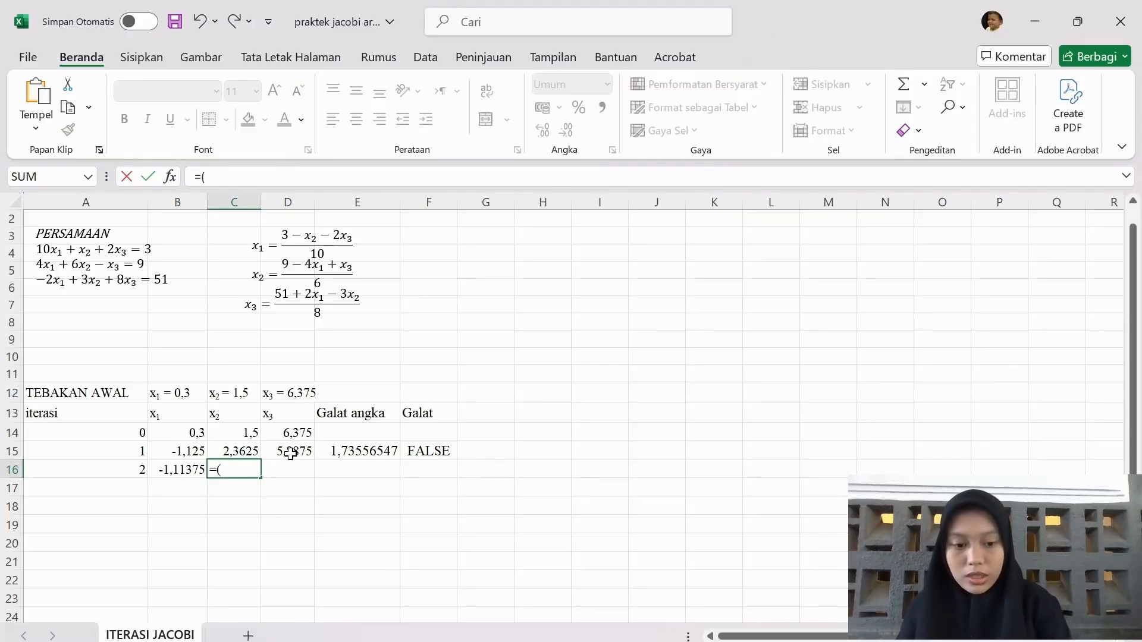
{"action": "type", "text": "9-"}
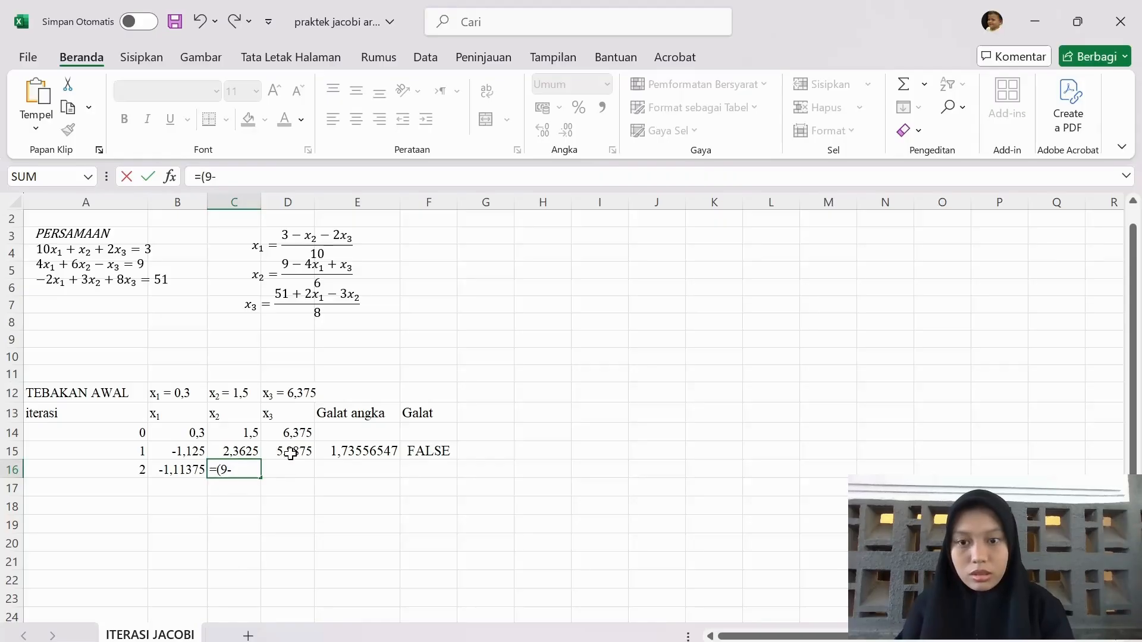
{"action": "type", "text": "4*"}
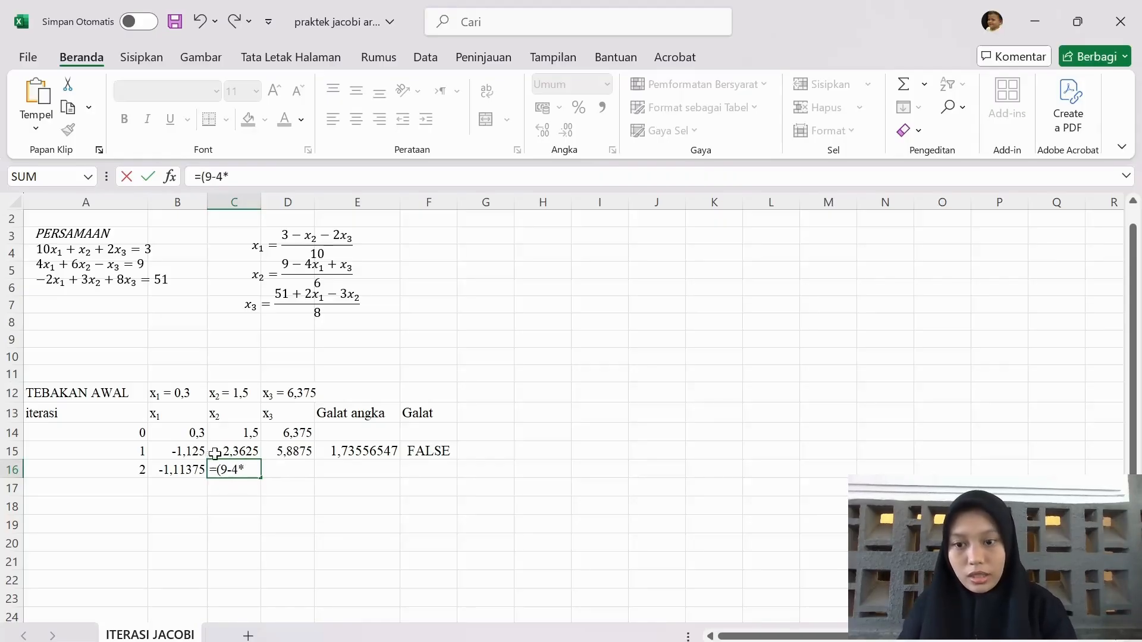
{"action": "left_click", "coordinate": [196, 451]}
{"action": "type", "text": "+"}
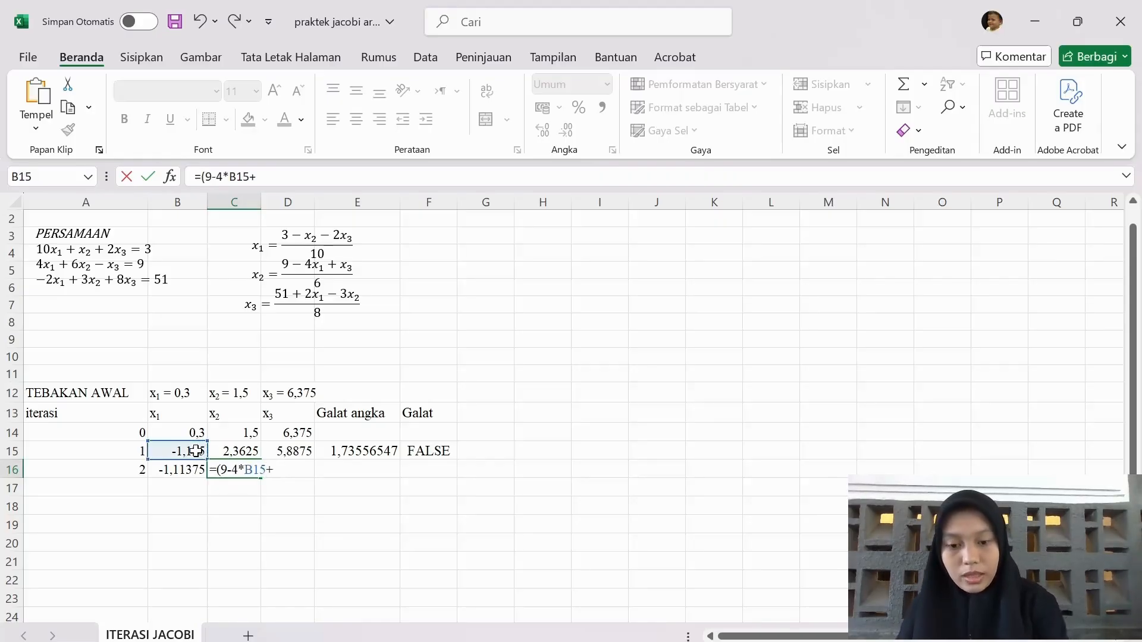
{"action": "left_click", "coordinate": [283, 451]}
{"action": "type", "text": ")/"}
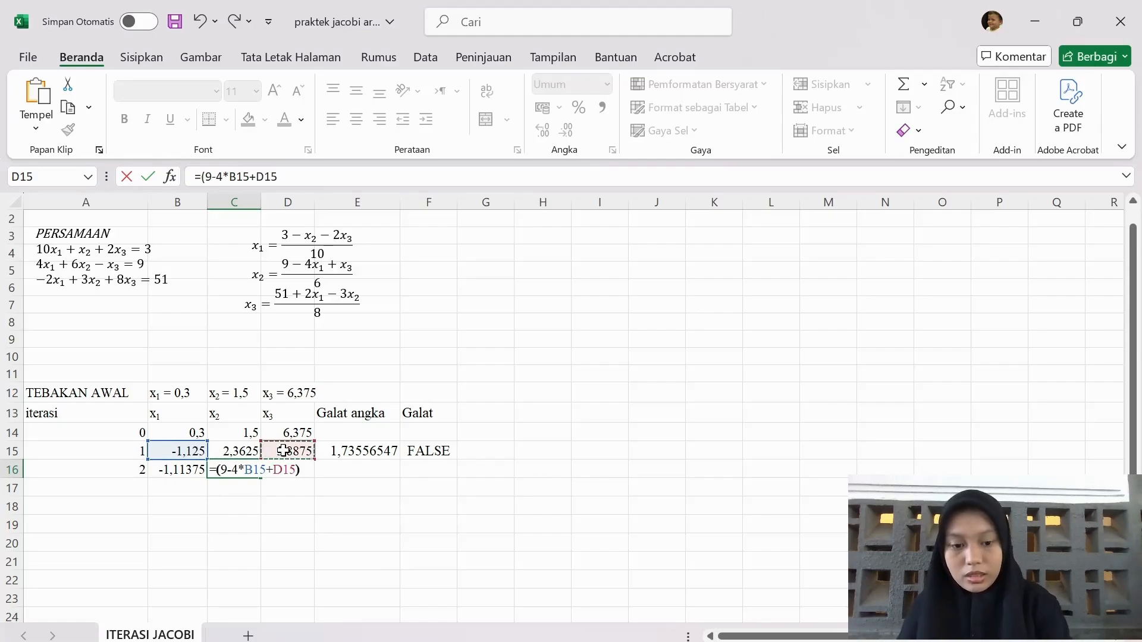
{"action": "type", "text": "6"}
{"action": "key", "text": "Return"}
Enter the x₃ formula =(51+2*B15-3*C15)/8 in D16 for iteration 2
{"action": "key", "text": "Up"}
{"action": "key", "text": "Right"}
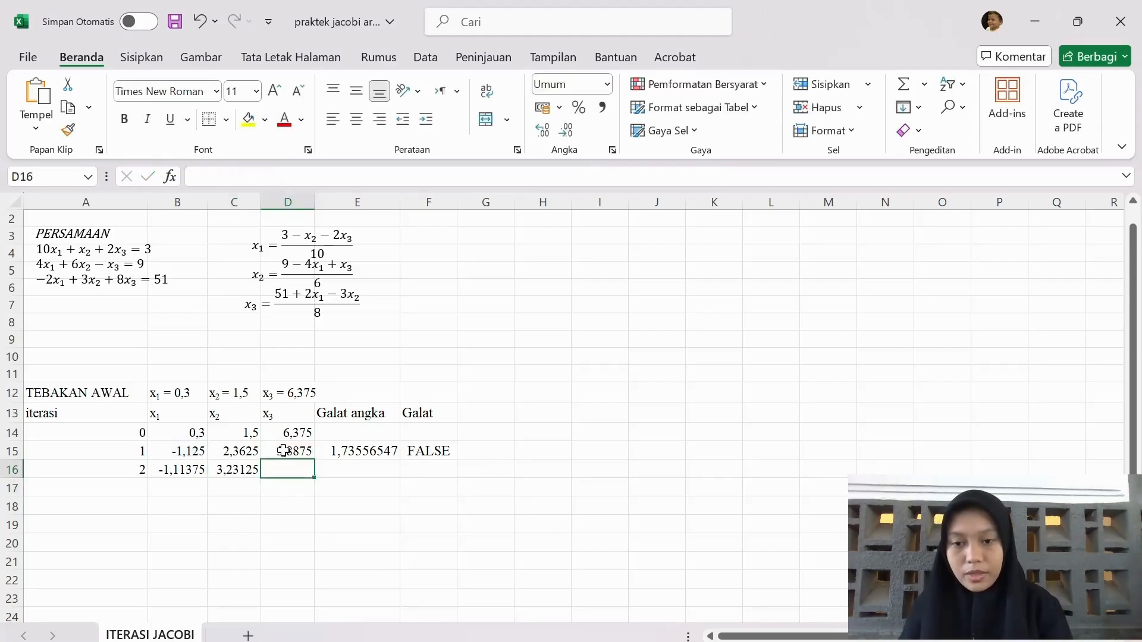
{"action": "type", "text": "=("}
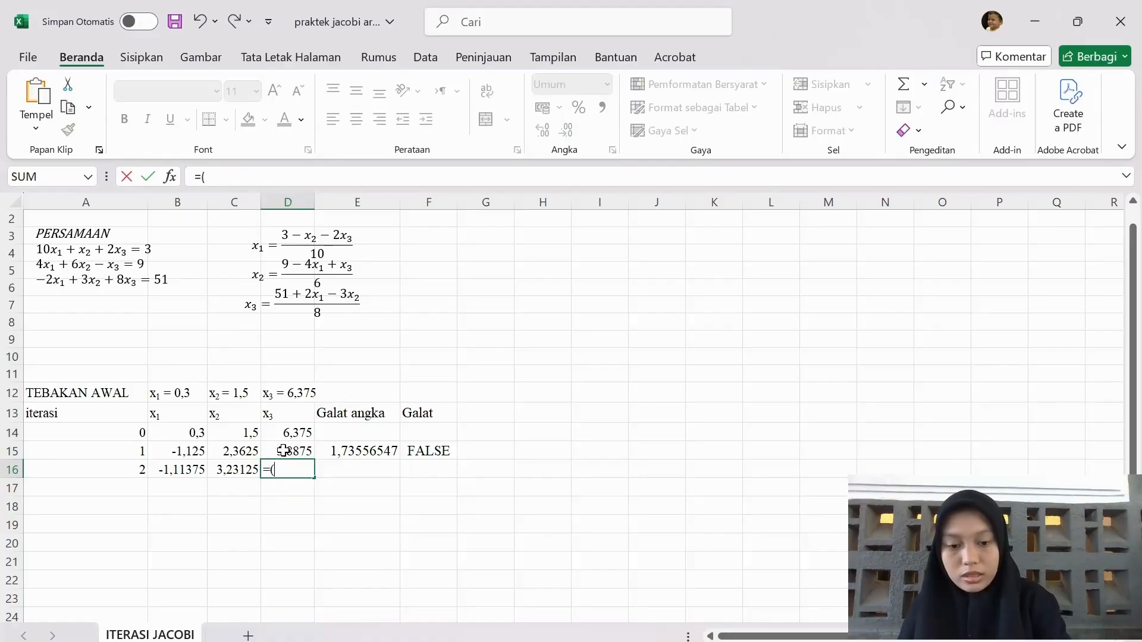
{"action": "type", "text": "51"}
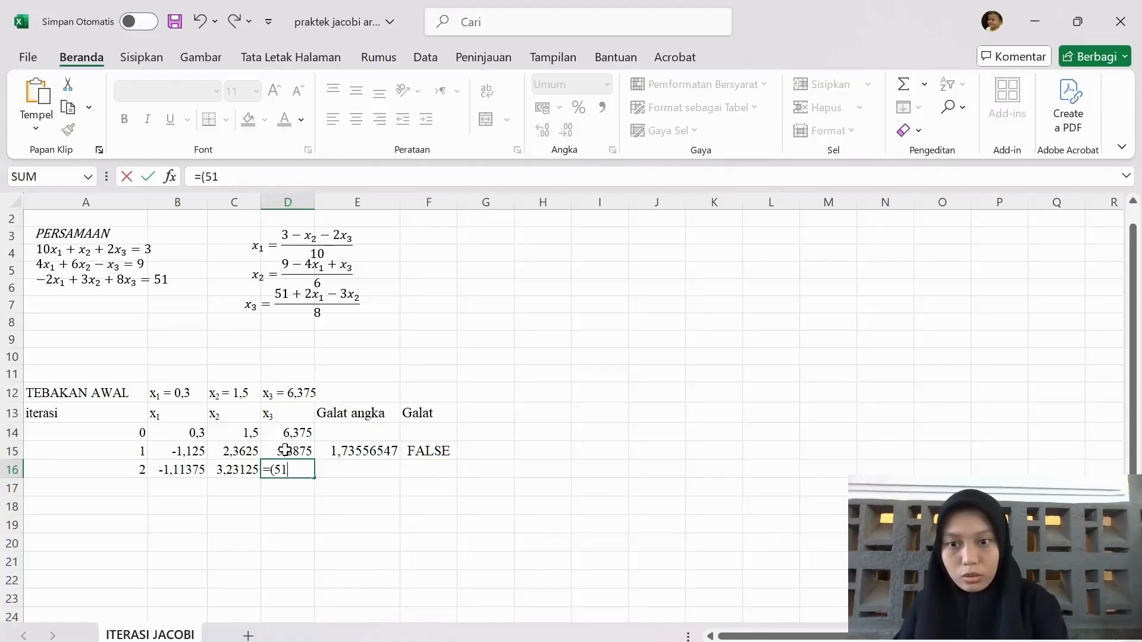
{"action": "type", "text": "+2*"}
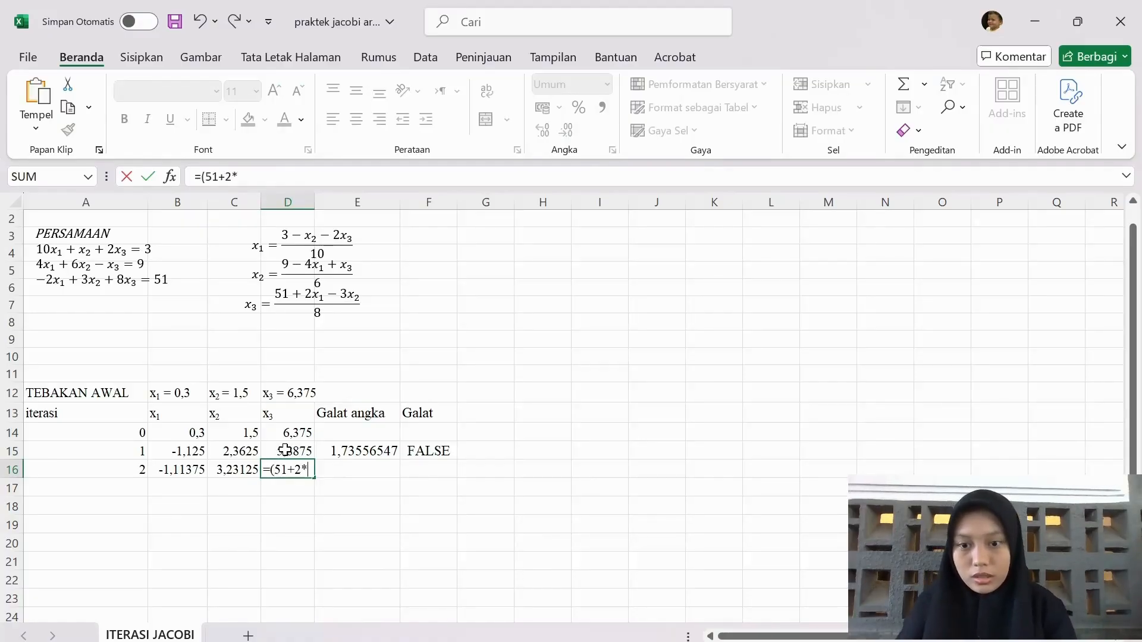
{"action": "left_click", "coordinate": [194, 451]}
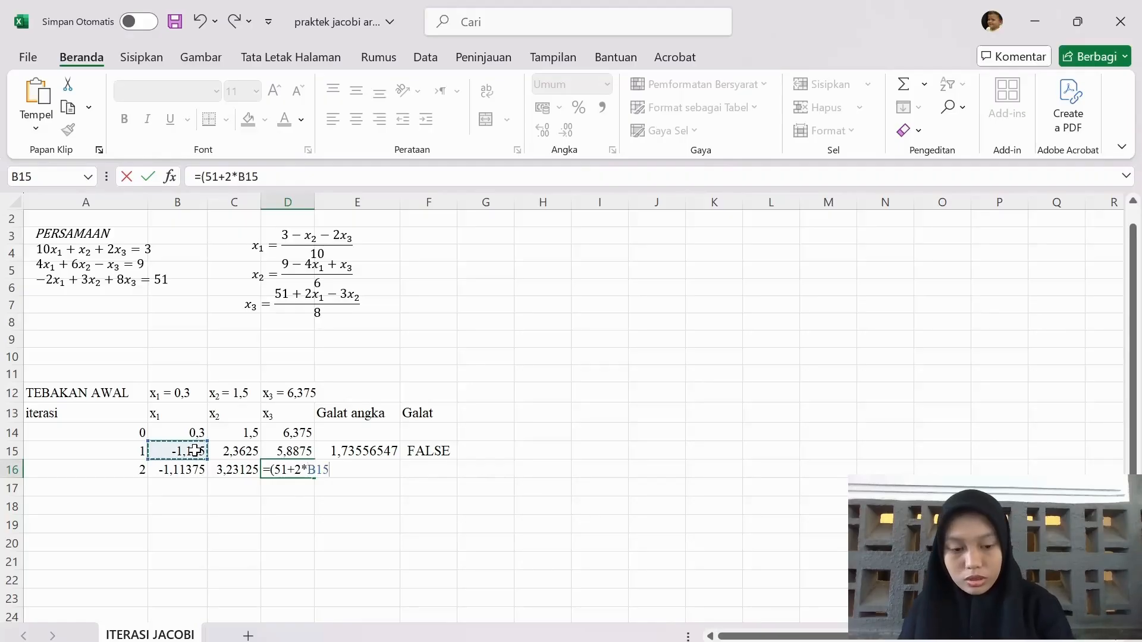
{"action": "type", "text": "-3*"}
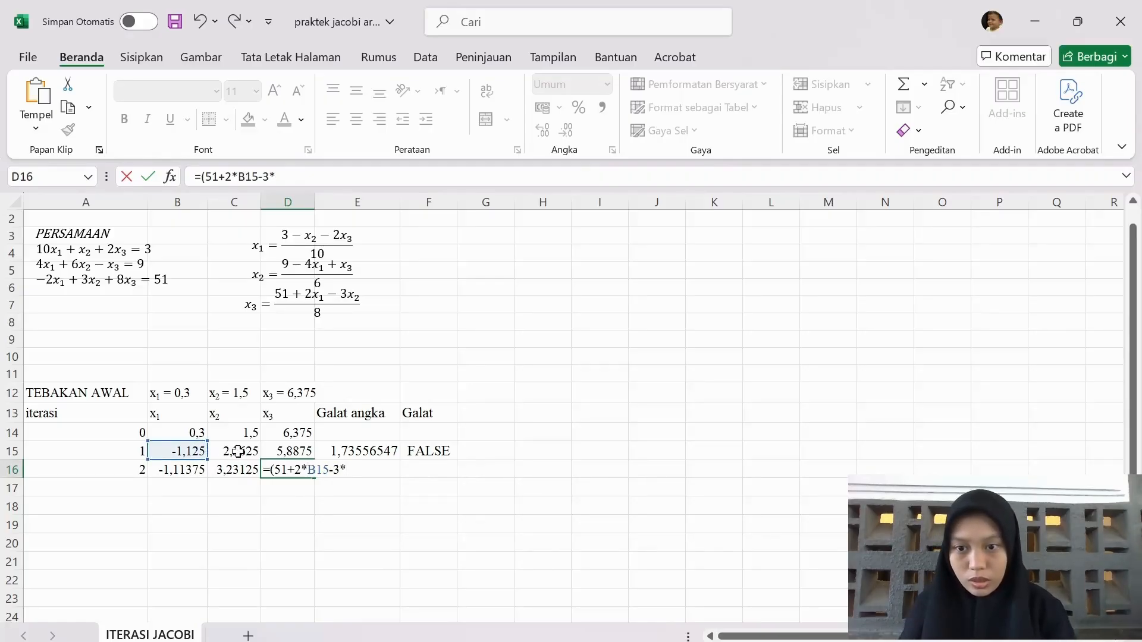
{"action": "left_click", "coordinate": [238, 452]}
{"action": "type", "text": ")/"}
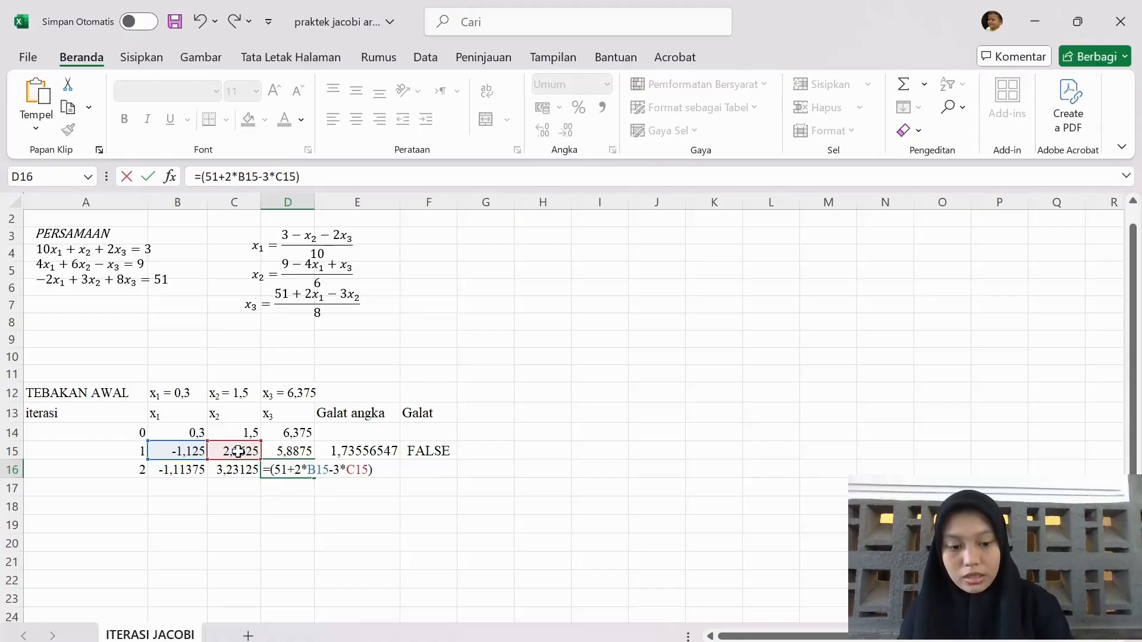
{"action": "type", "text": "8"}
{"action": "key", "text": "Return"}
Fill the Galat angka and Galat formulas from E15:F15 down to row 16 for iteration 2
{"action": "key", "text": "Right"}
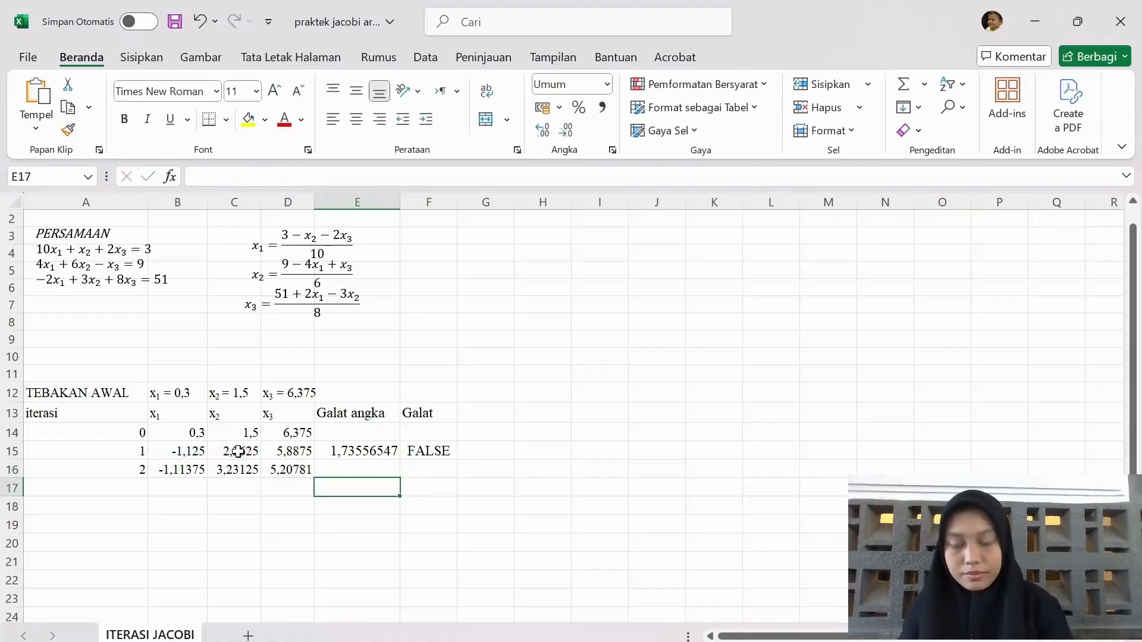
{"action": "key", "text": "Up"}
{"action": "key", "text": "Up"}
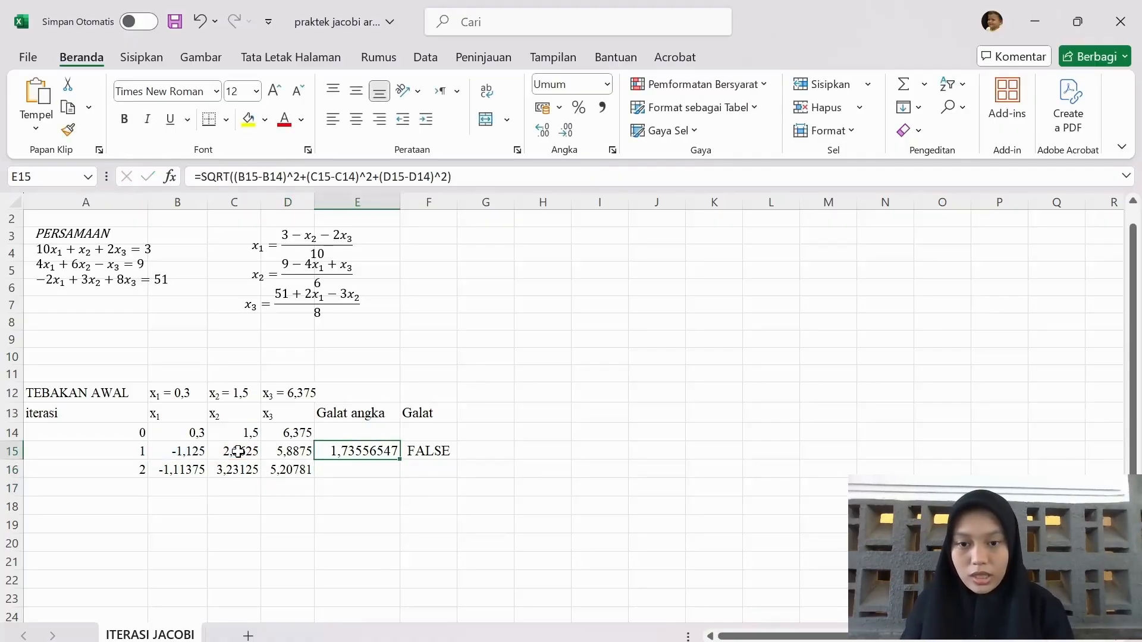
{"action": "key", "text": "shift+Right"}
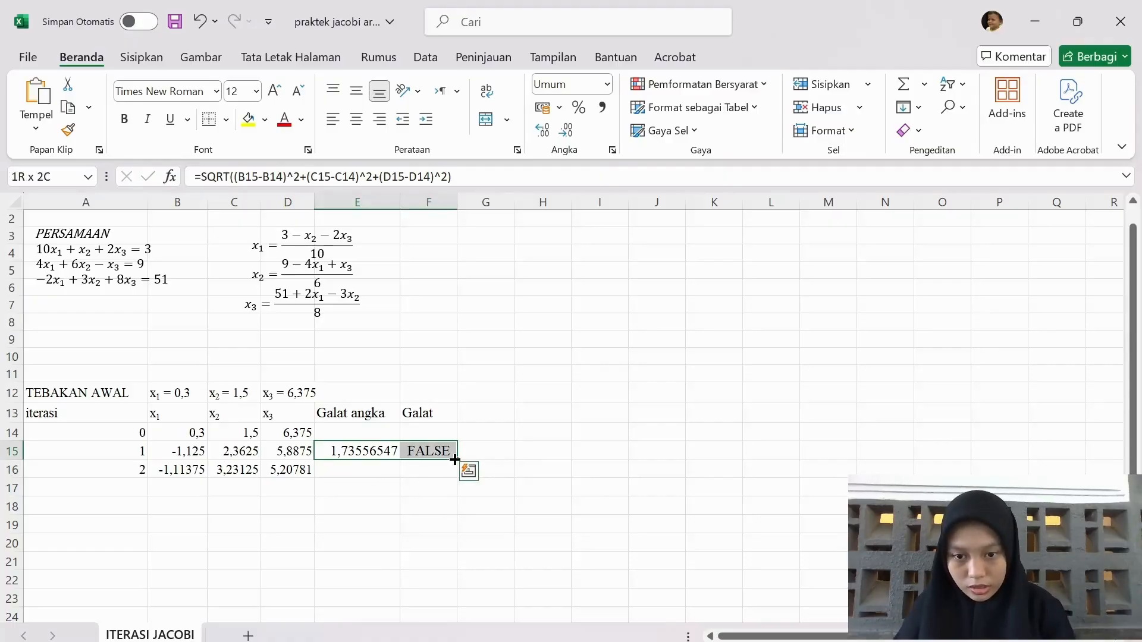
{"action": "left_click_drag", "start_coordinate": [454, 466], "coordinate": [457, 479]}
Fill the iteration 2 row A16:F16 down through row 29, numbering up to iteration 15, and select the last Galat angka cell
{"action": "scroll", "coordinate": [165, 362], "scroll_direction": "down", "scroll_amount": 3}
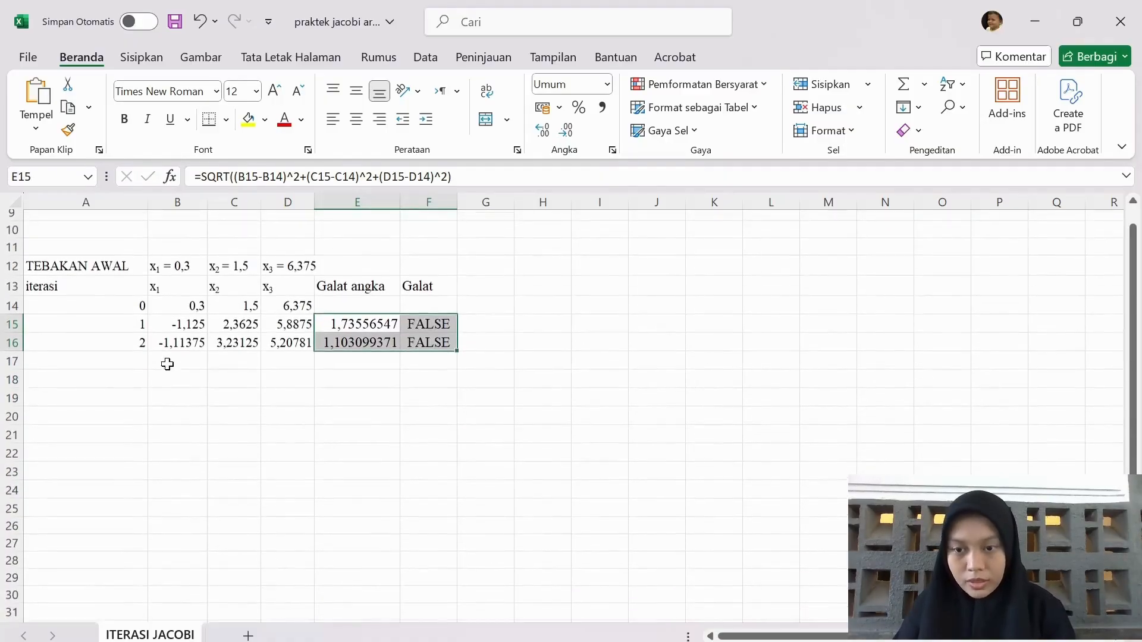
{"action": "left_click_drag", "start_coordinate": [124, 335], "coordinate": [450, 554]}
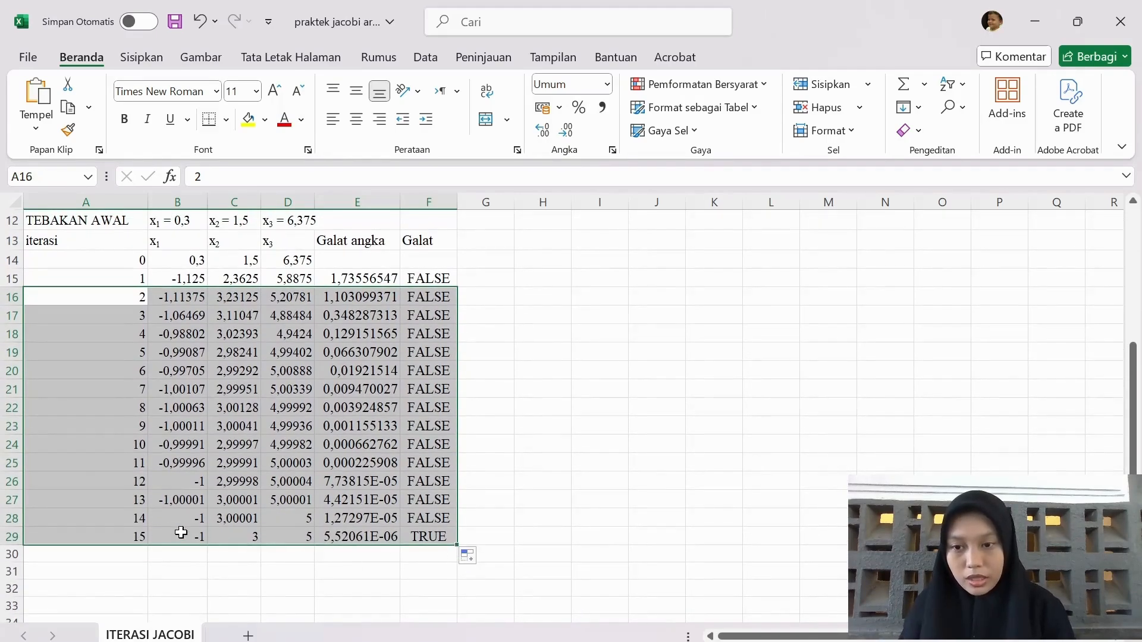
{"action": "left_click", "coordinate": [355, 538]}
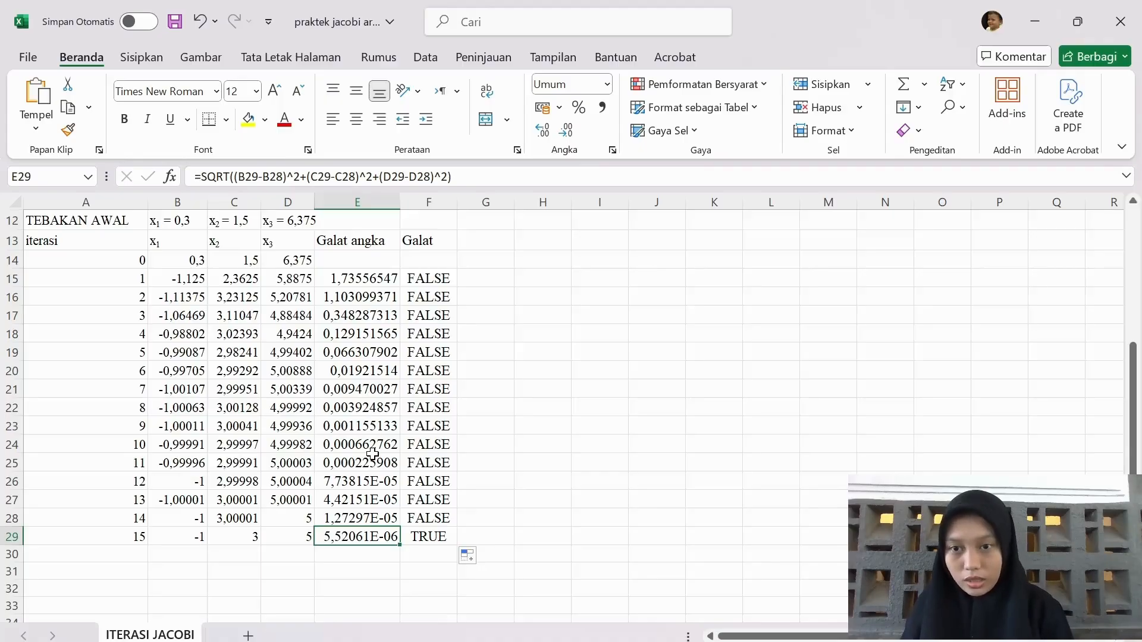
{"action": "scroll", "coordinate": [493, 457], "scroll_direction": "up", "scroll_amount": 1}
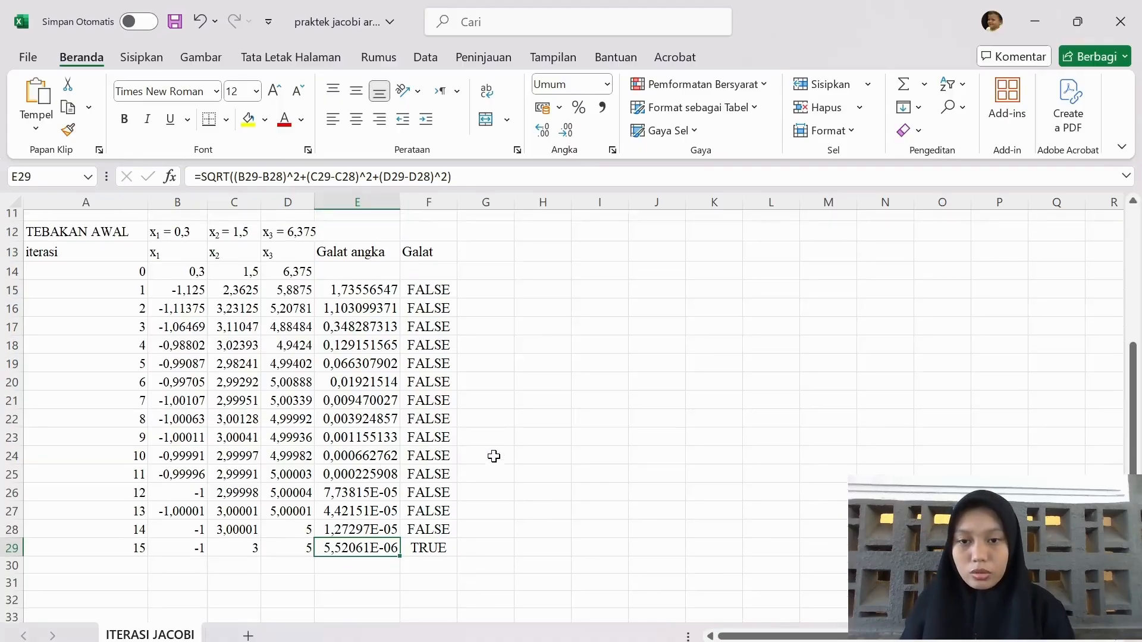
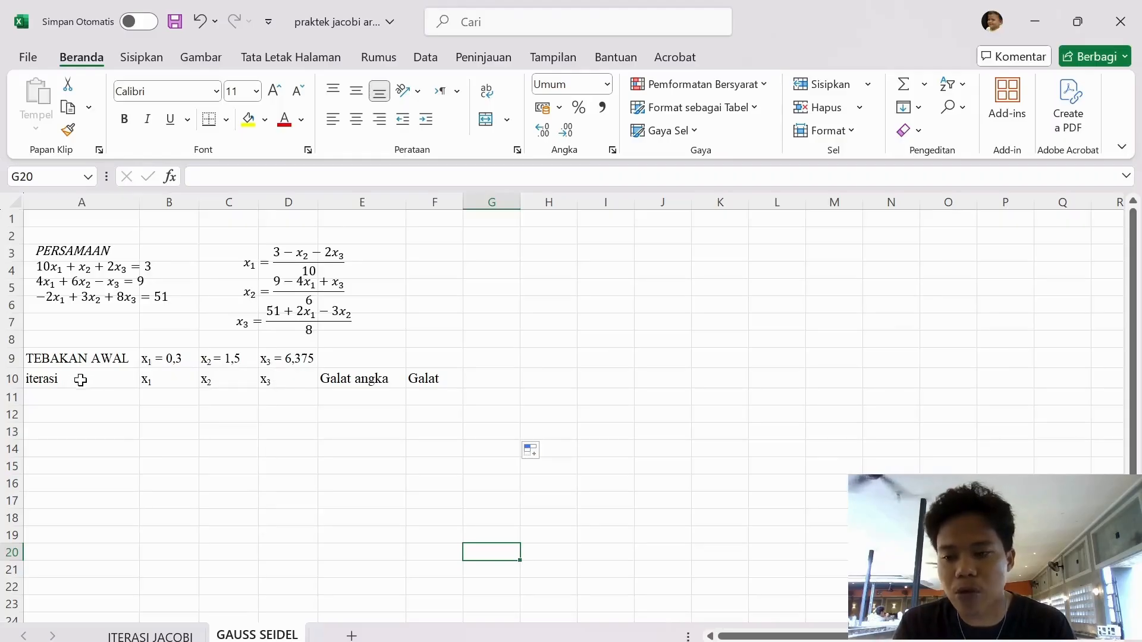
Enter the iteration 0 row on the GAUSS SEIDEL sheet: 0 in A11, 0,3 in B11, 1,5 in C11 and 6,375 in D11
{"action": "left_click", "coordinate": [53, 396]}
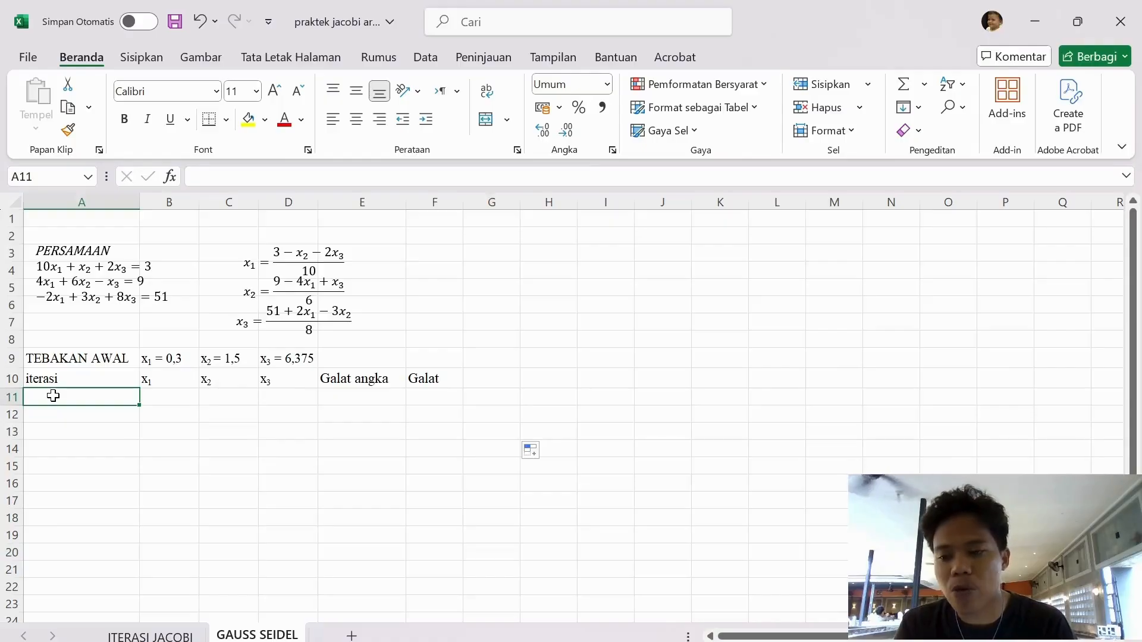
{"action": "type", "text": "0"}
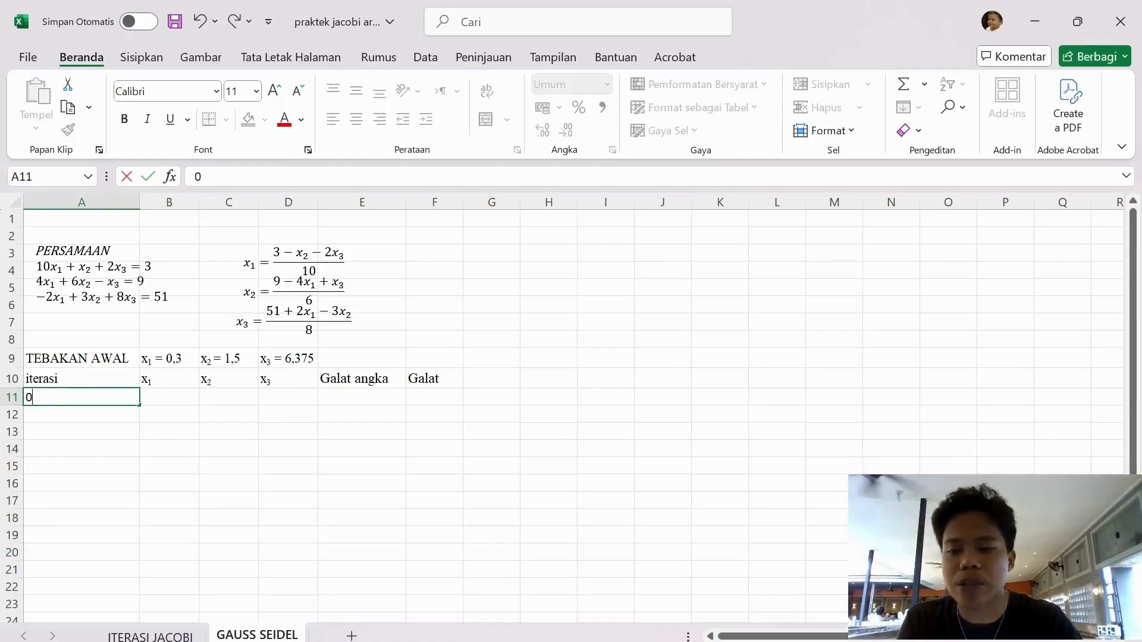
{"action": "key", "text": "Tab"}
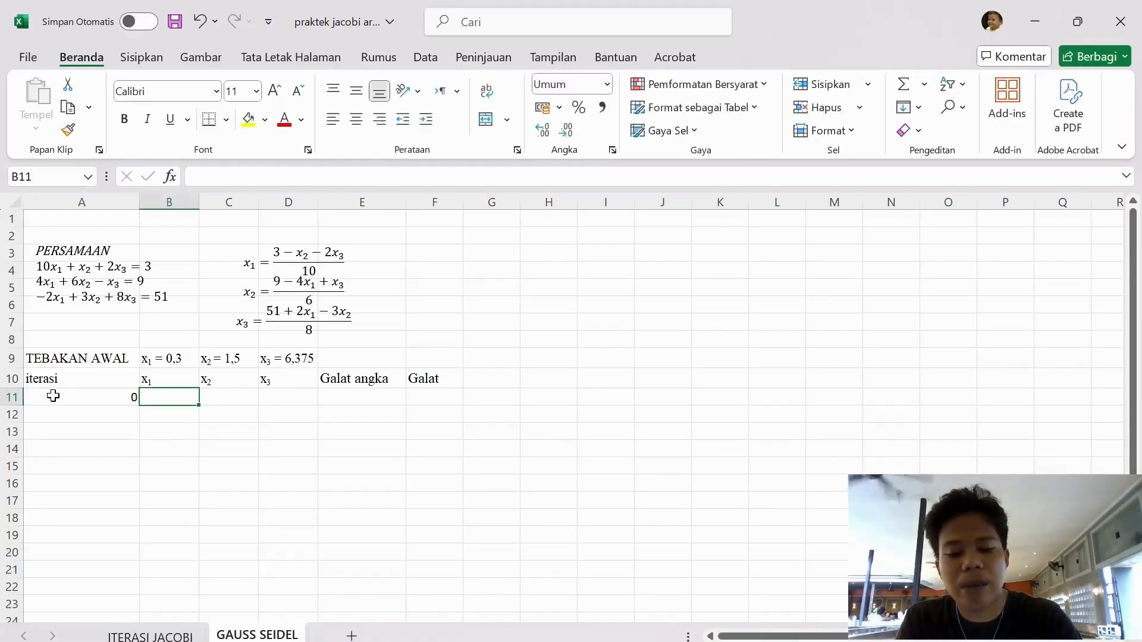
{"action": "type", "text": "0"}
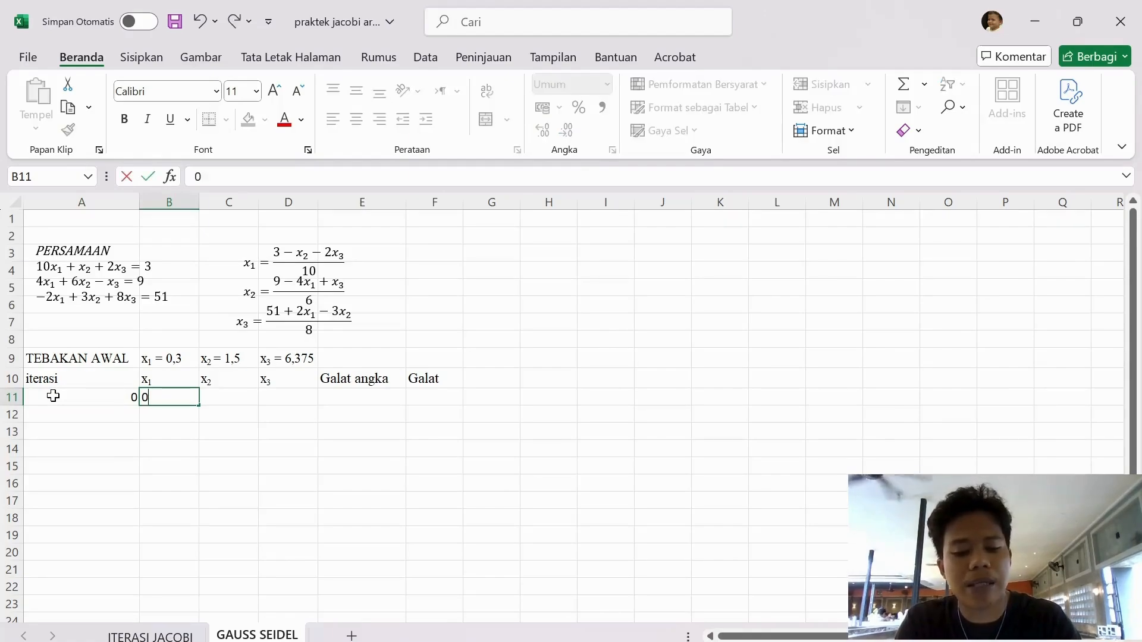
{"action": "type", "text": "2"}
{"action": "key", "text": "BackSpace"}
{"action": "type", "text": ",3"}
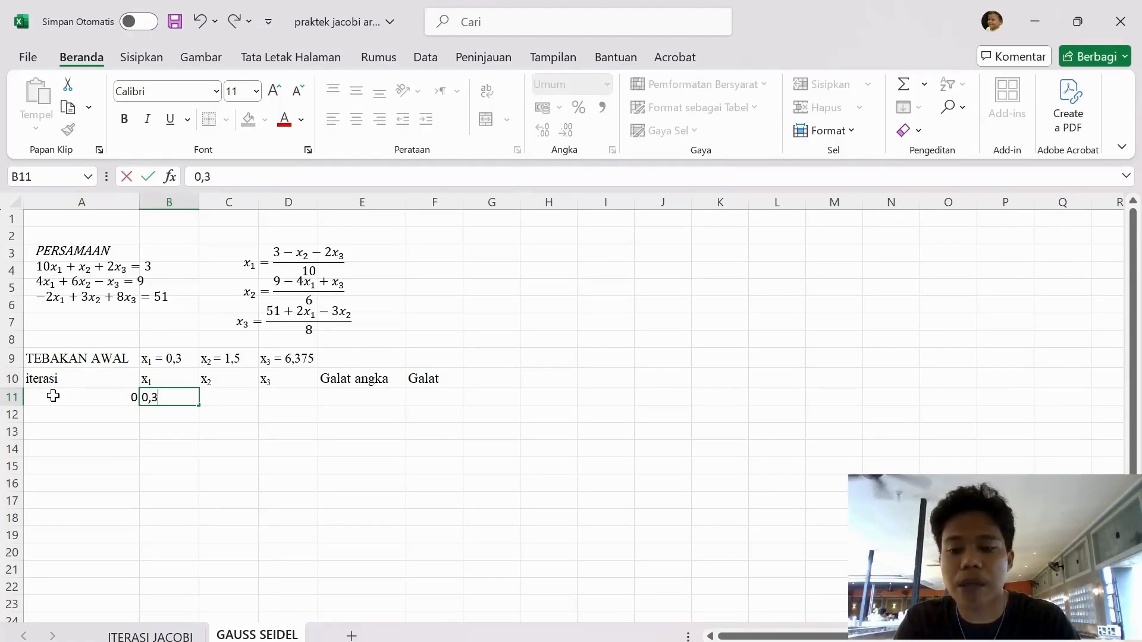
{"action": "key", "text": "Tab"}
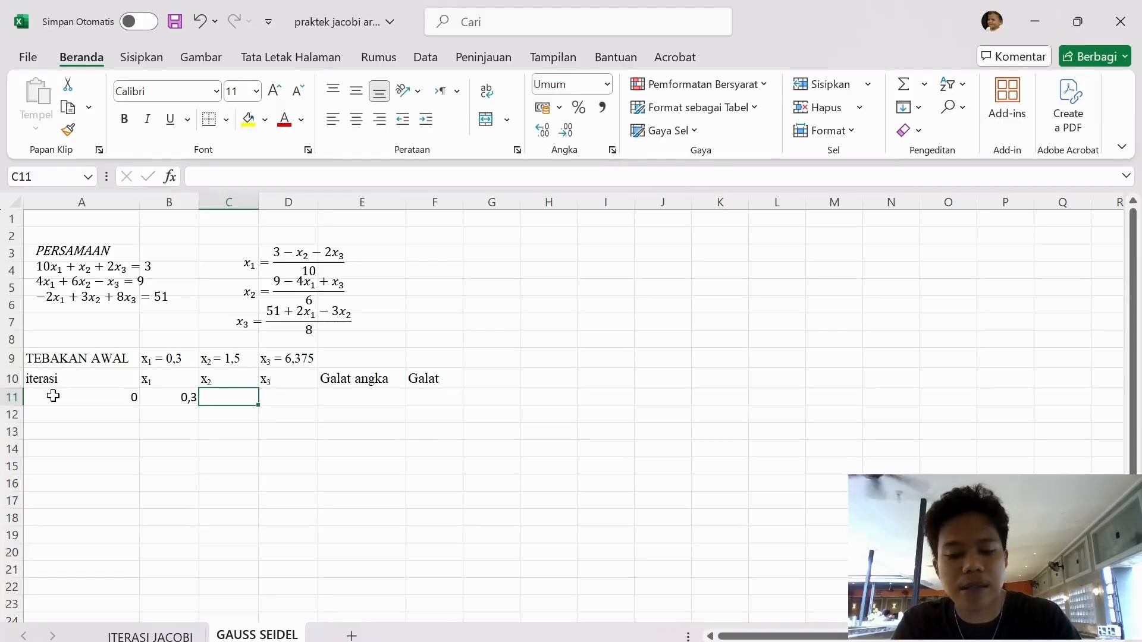
{"action": "type", "text": "1,5"}
{"action": "key", "text": "Tab"}
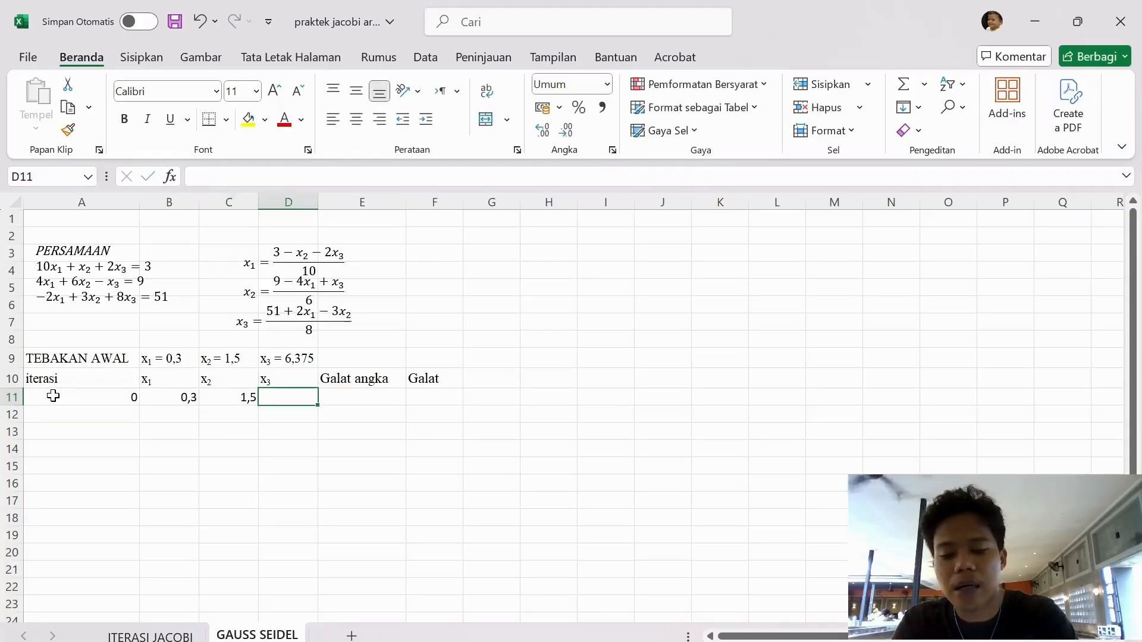
{"action": "type", "text": "6,375"}
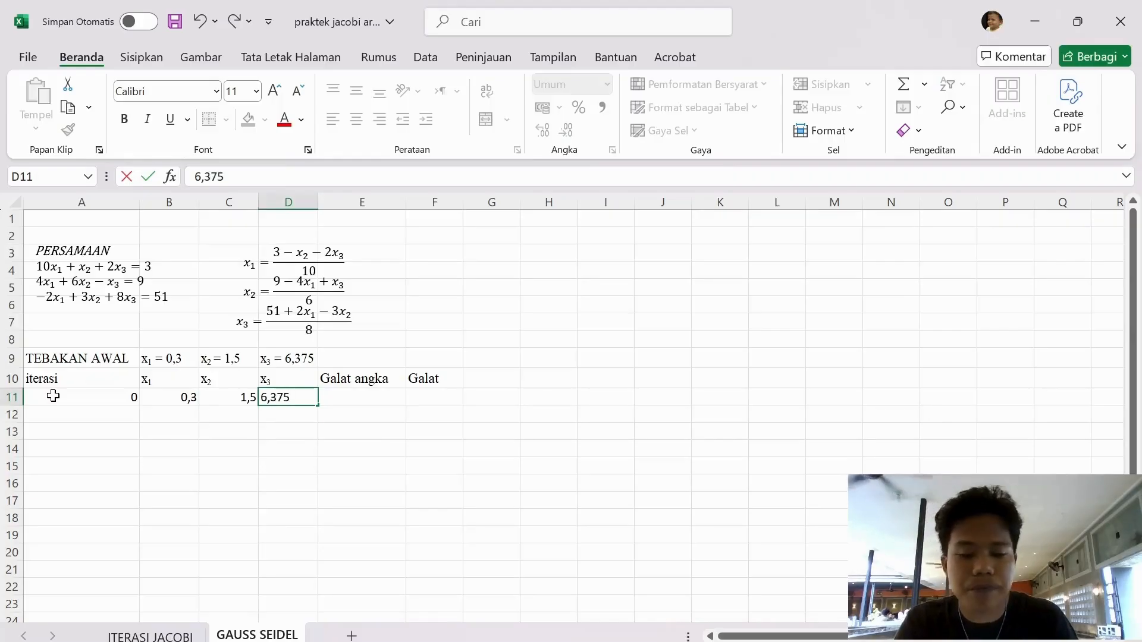
{"action": "key", "text": "Return"}
Number iteration 1 in A12 and enter the x₁ formula =(3-C11-2*D11)/10 in B12
{"action": "key", "text": "Left"}
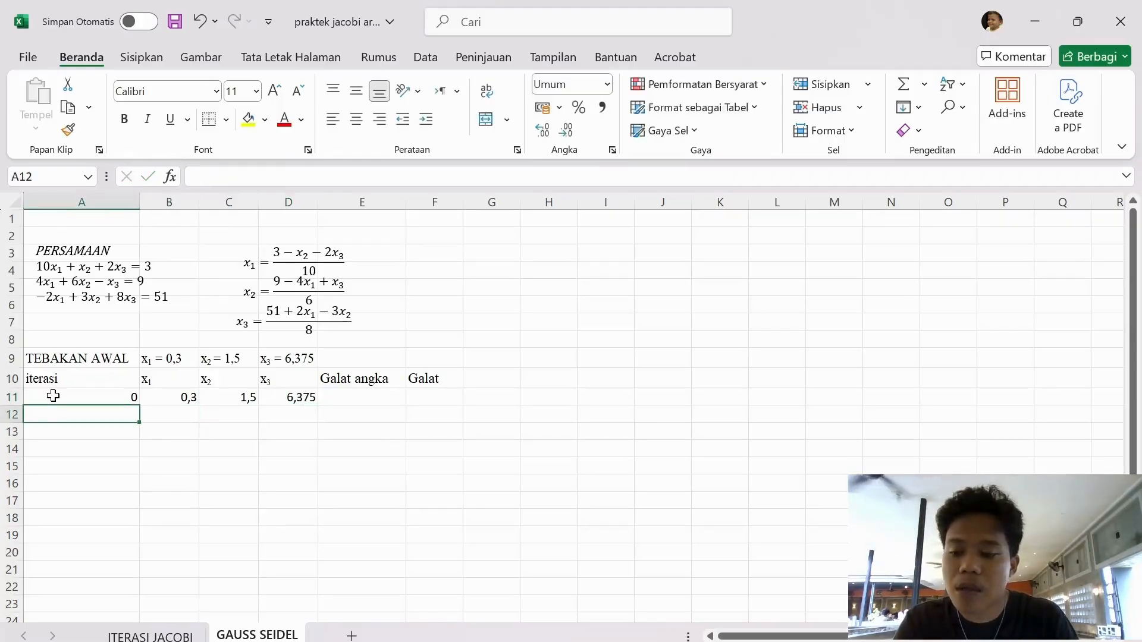
{"action": "type", "text": "1"}
{"action": "key", "text": "Tab"}
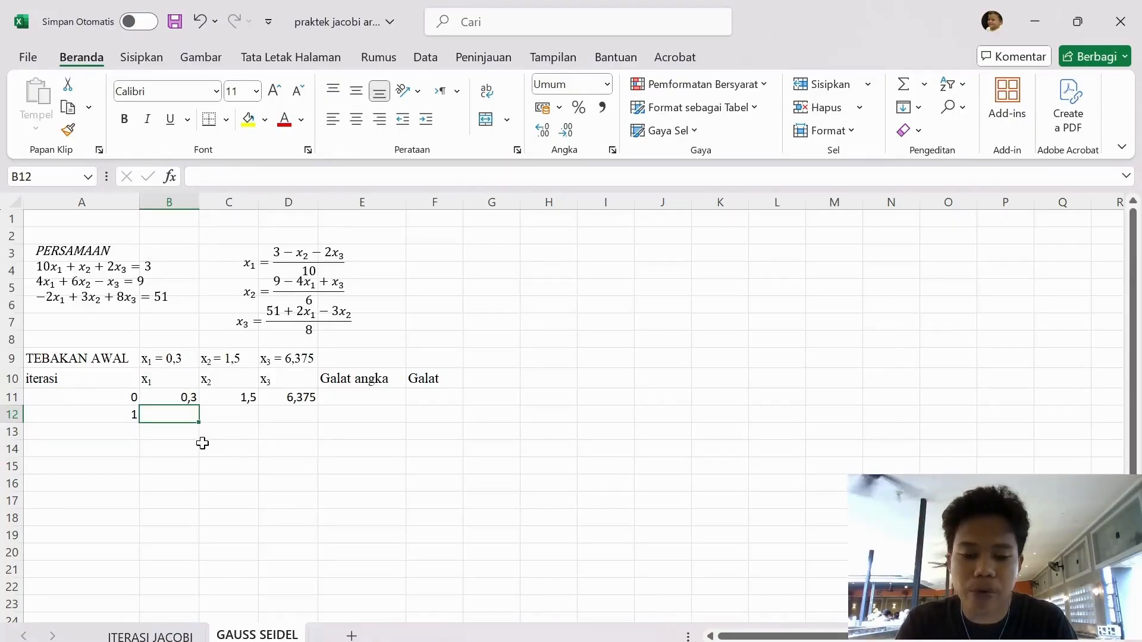
{"action": "type", "text": "3"}
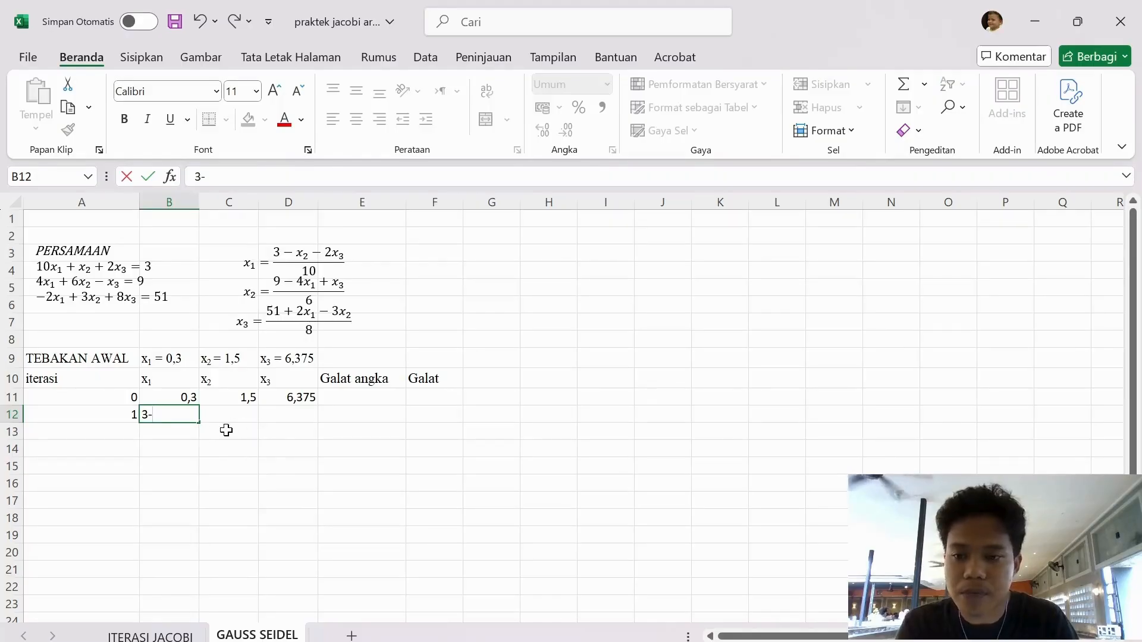
{"action": "key", "text": "BackSpace"}
{"action": "type", "text": "="}
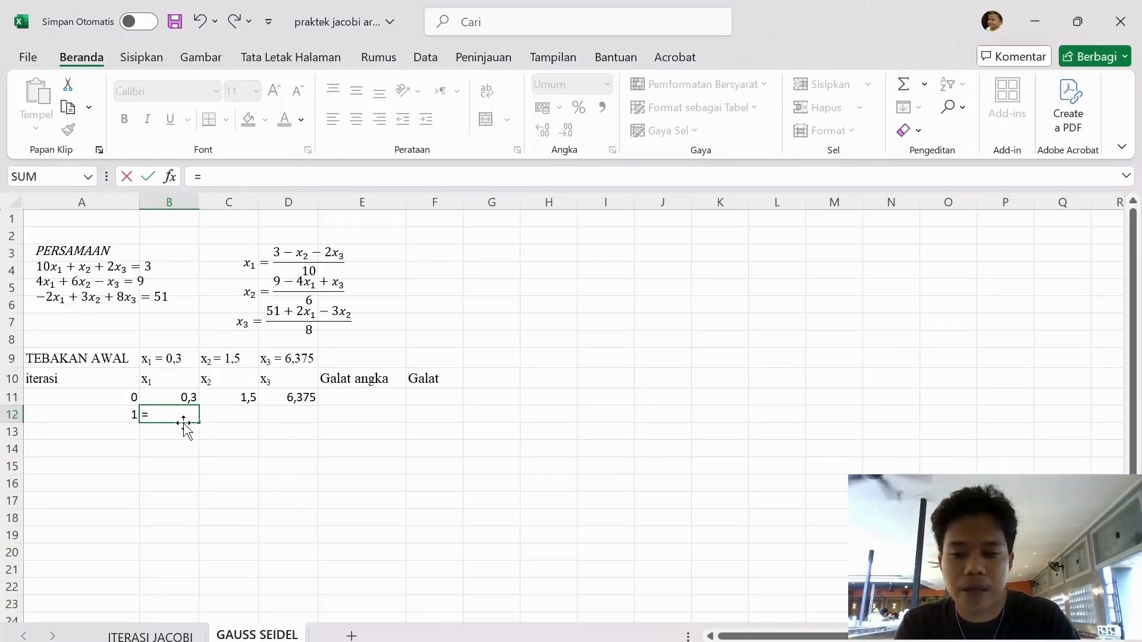
{"action": "type", "text": "(3-"}
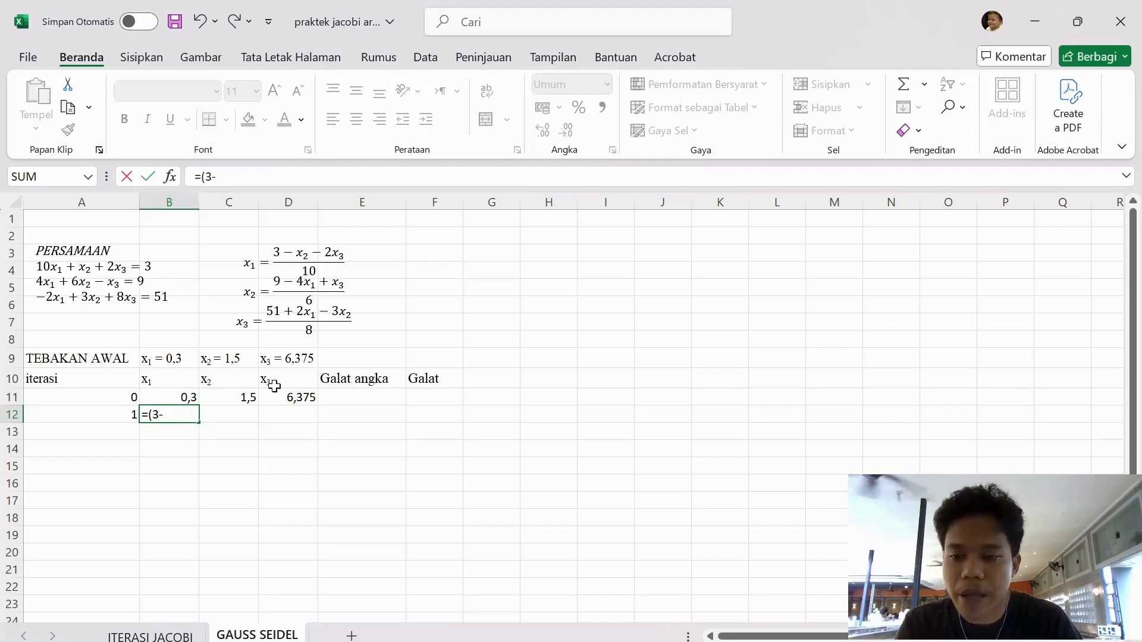
{"action": "left_click", "coordinate": [244, 396]}
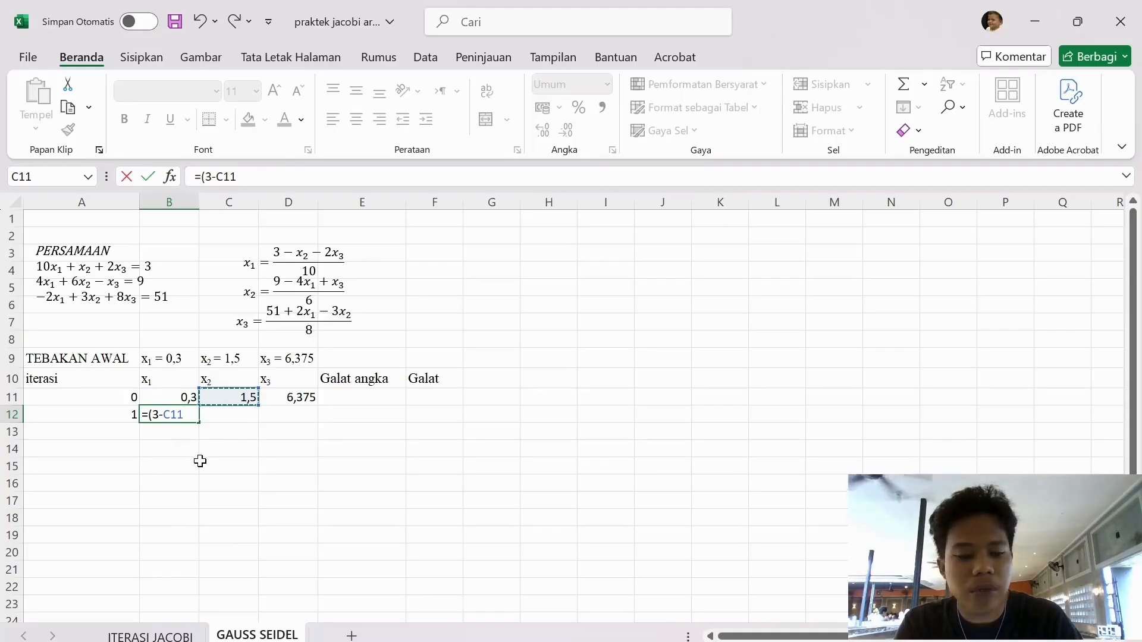
{"action": "type", "text": "-2"}
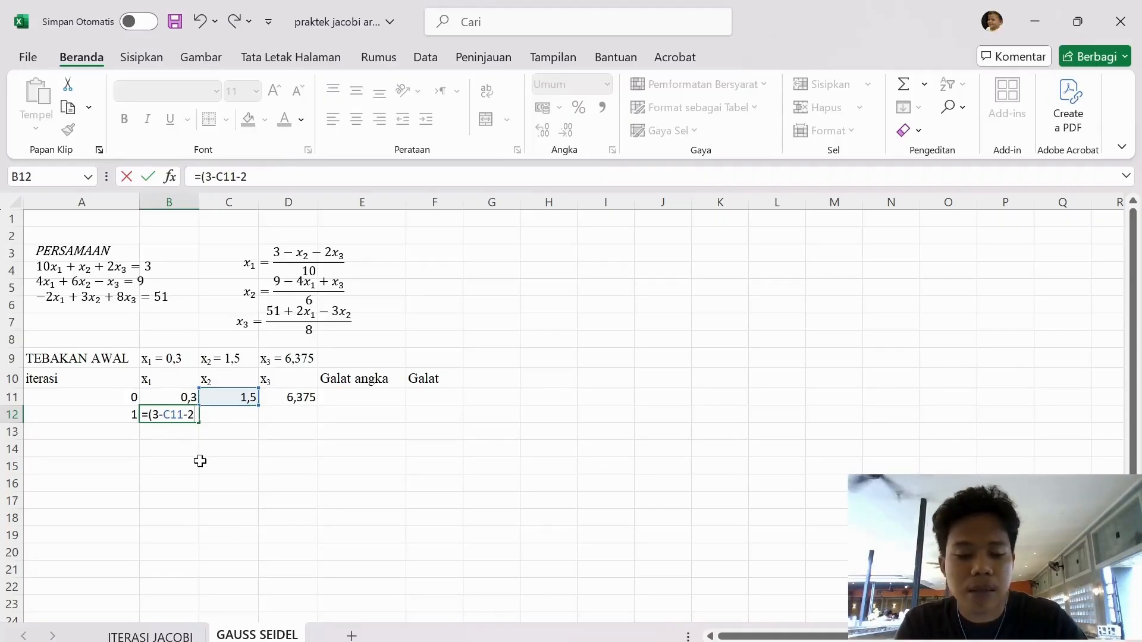
{"action": "type", "text": "*"}
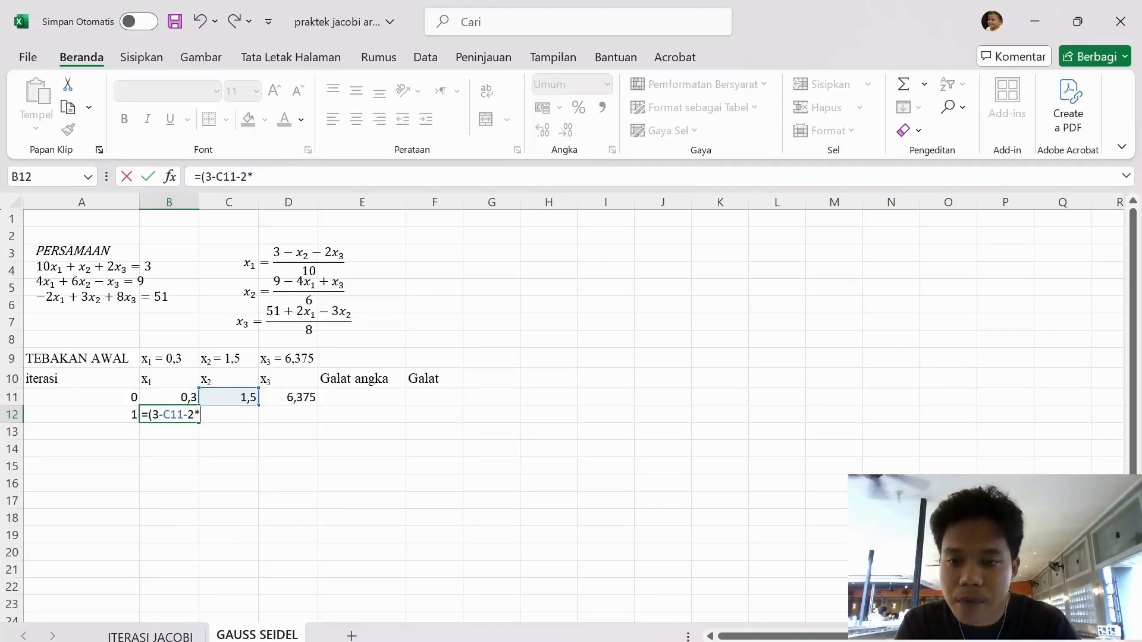
{"action": "left_click", "coordinate": [281, 395]}
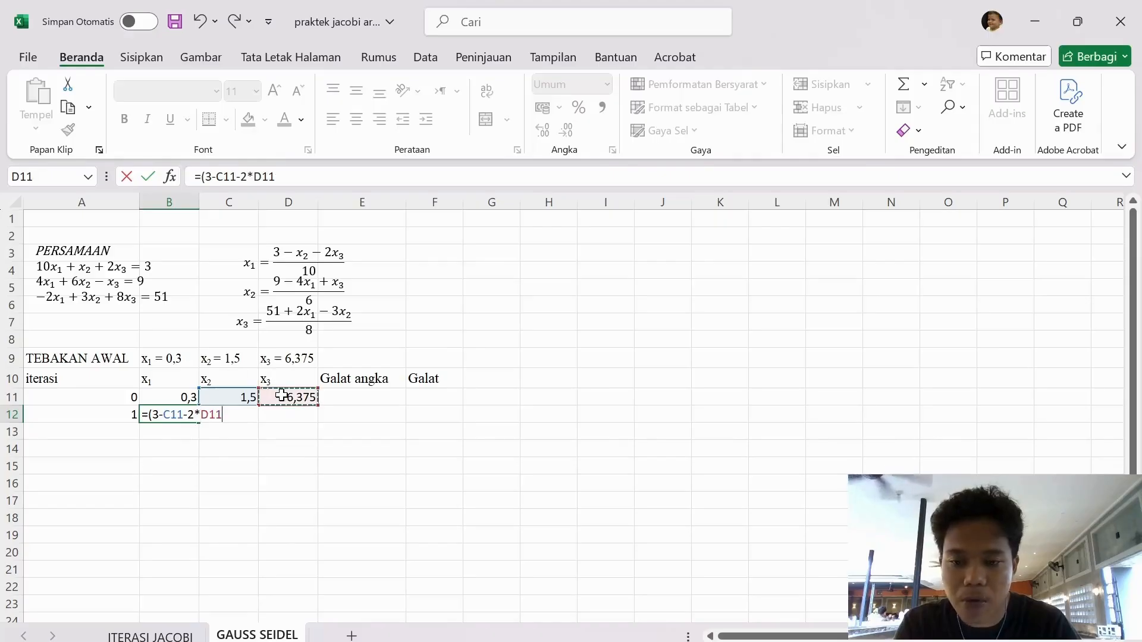
{"action": "type", "text": ")/"}
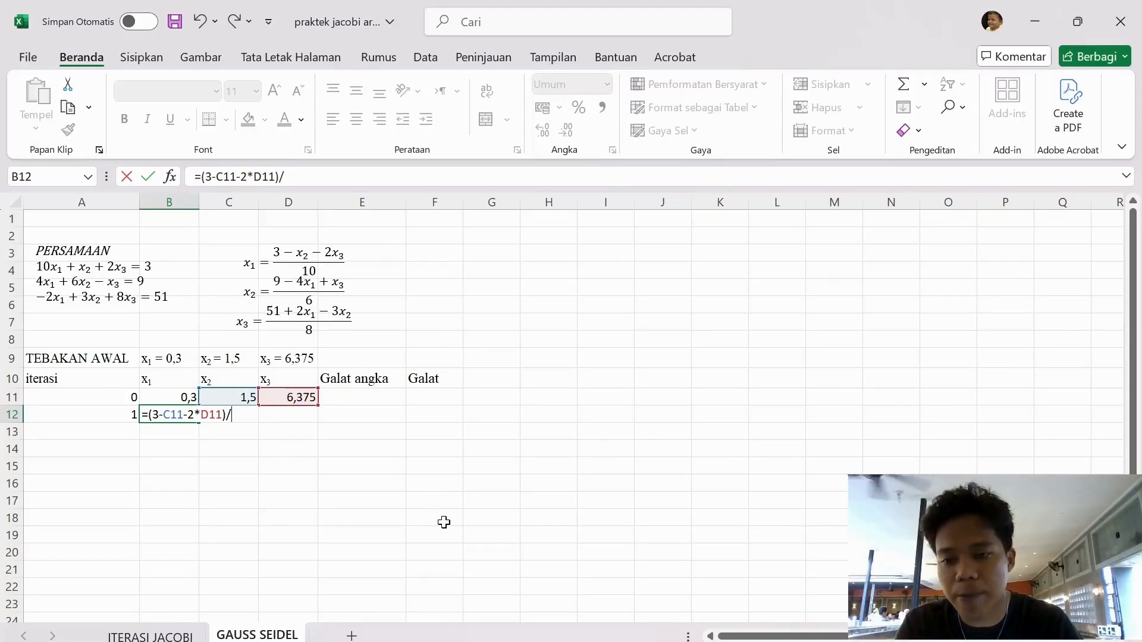
{"action": "type", "text": "10"}
{"action": "key", "text": "Return"}
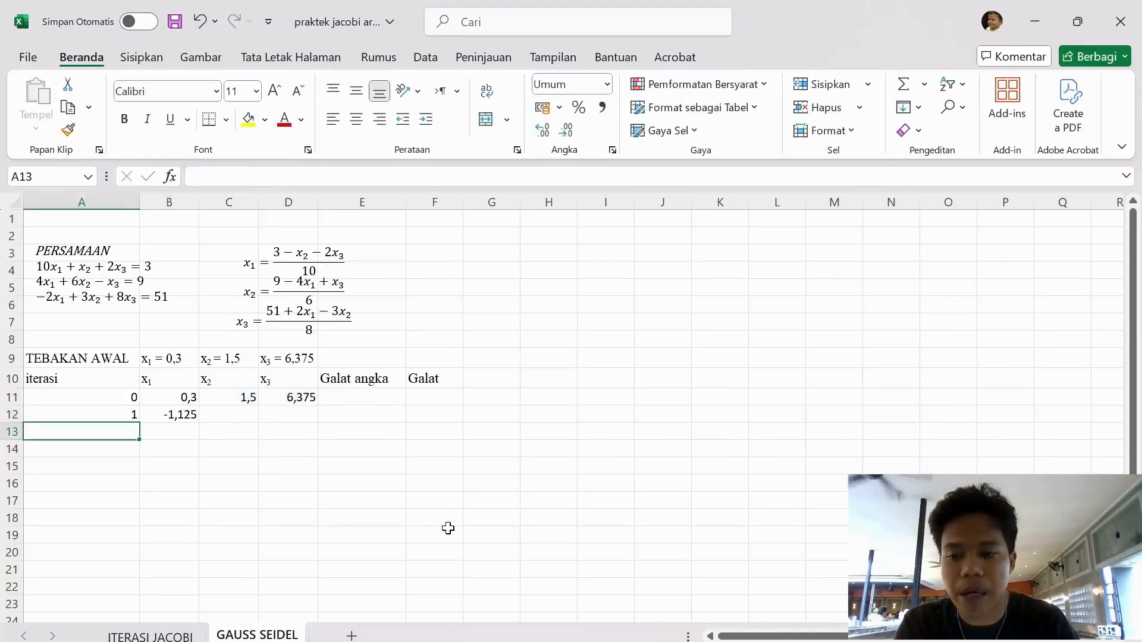
Enter the x₂ formula =(9-4*B12+D11)/6 in C12 for iteration 1, using the new x₁ value
{"action": "left_click", "coordinate": [230, 416]}
{"action": "type", "text": "="}
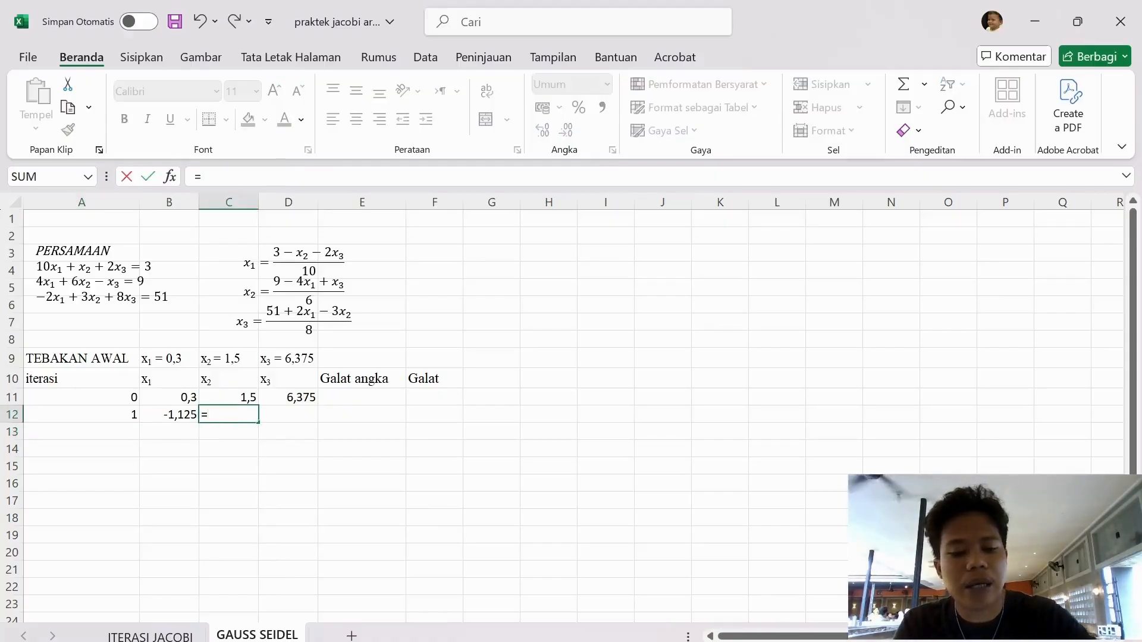
{"action": "type", "text": "("}
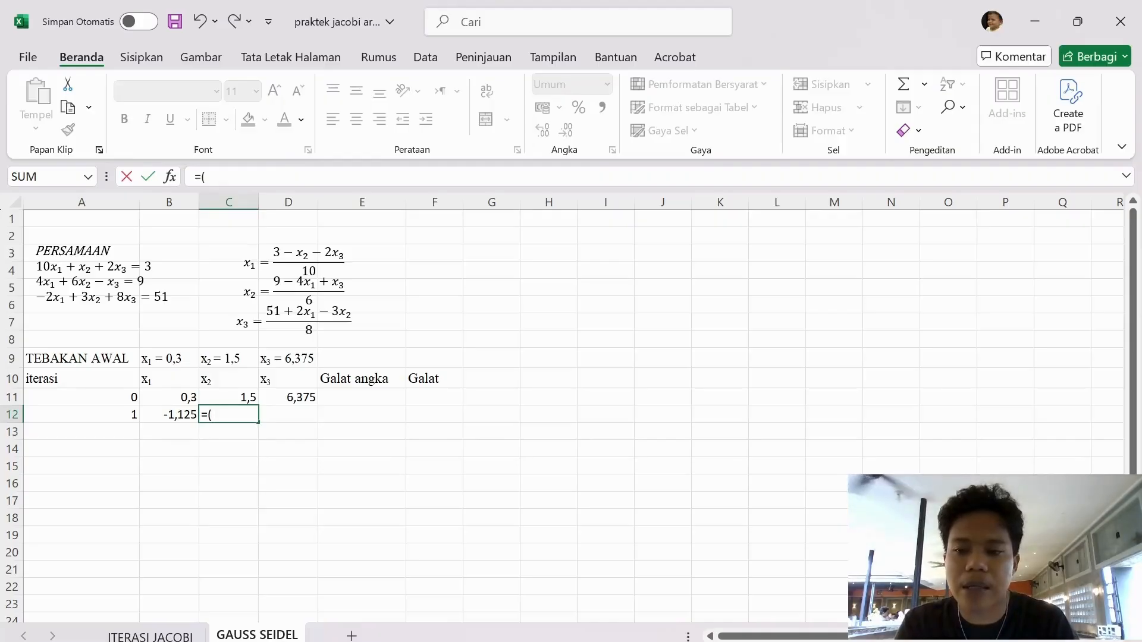
{"action": "type", "text": "9"}
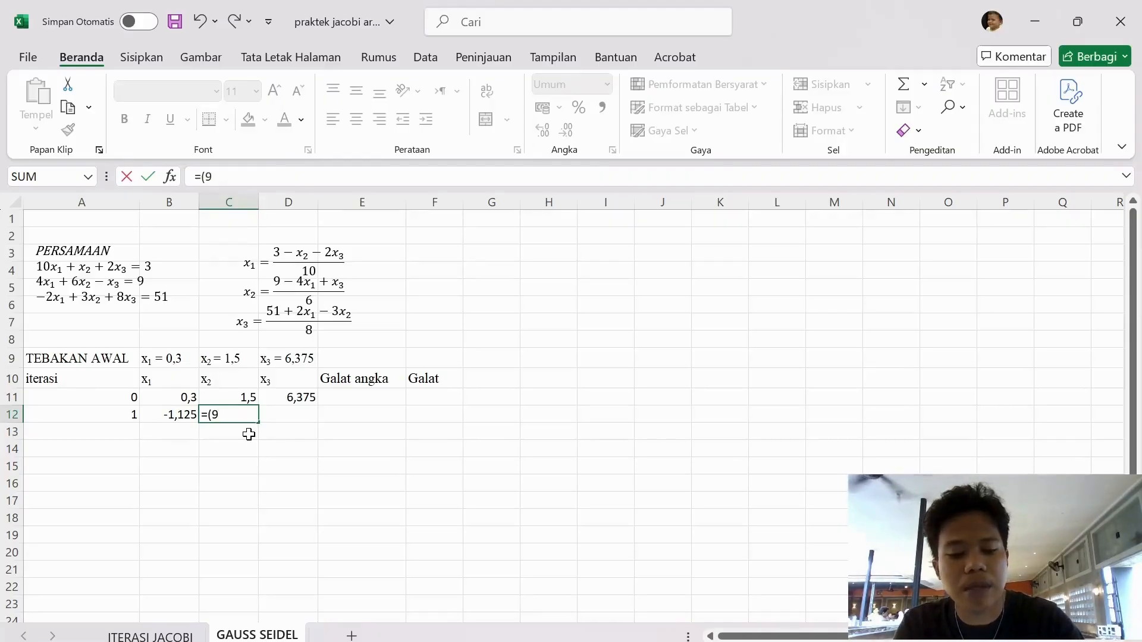
{"action": "type", "text": "-4"}
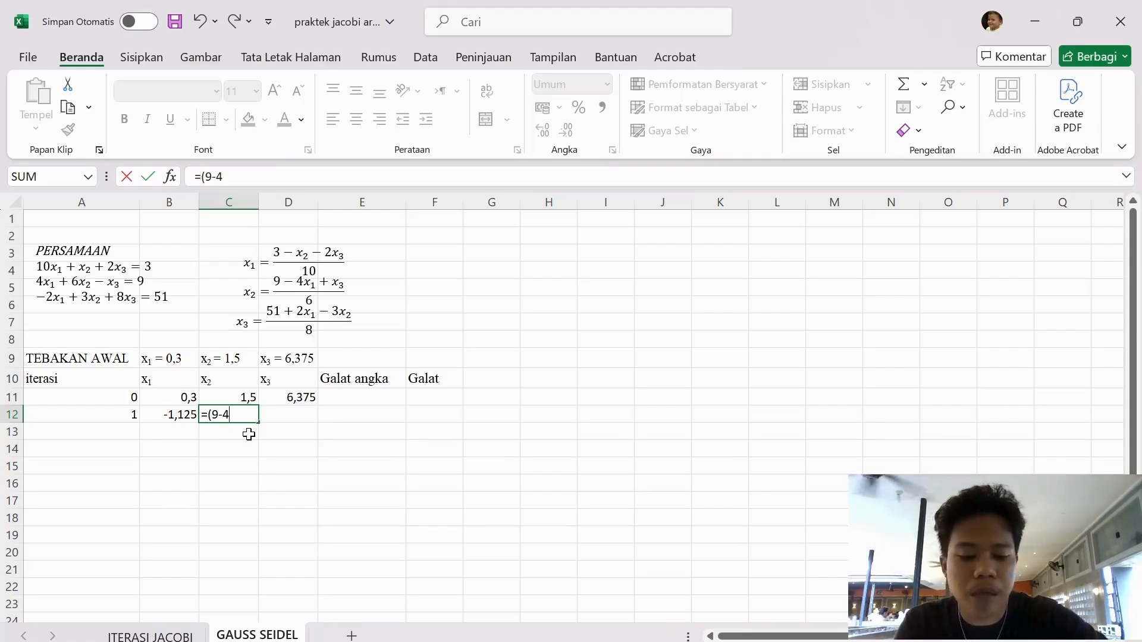
{"action": "type", "text": "*"}
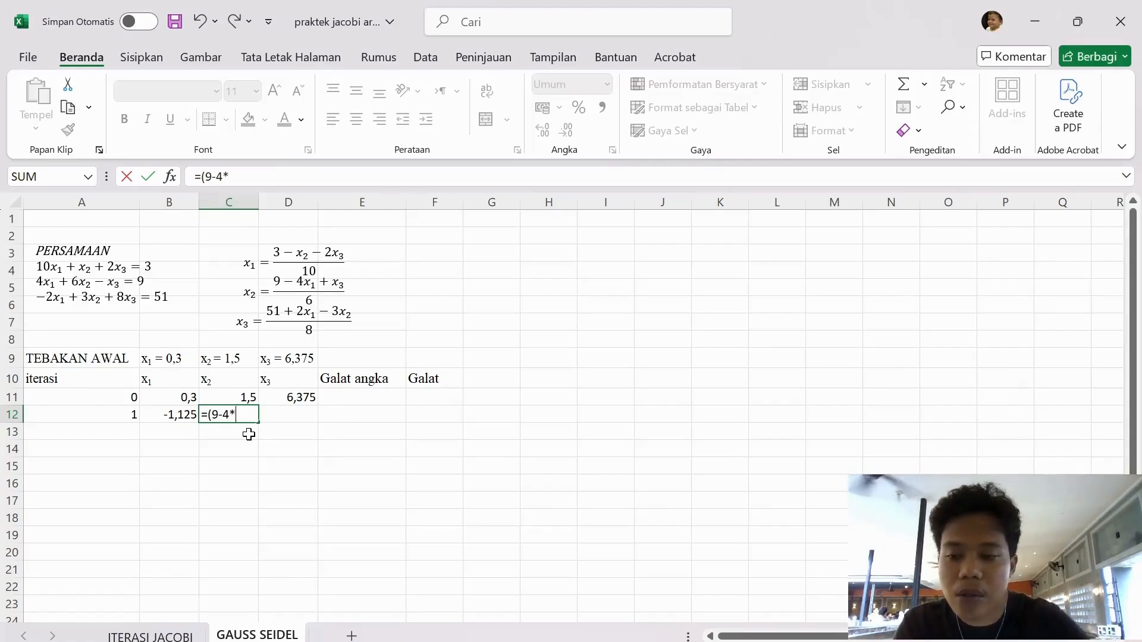
{"action": "left_click", "coordinate": [161, 413]}
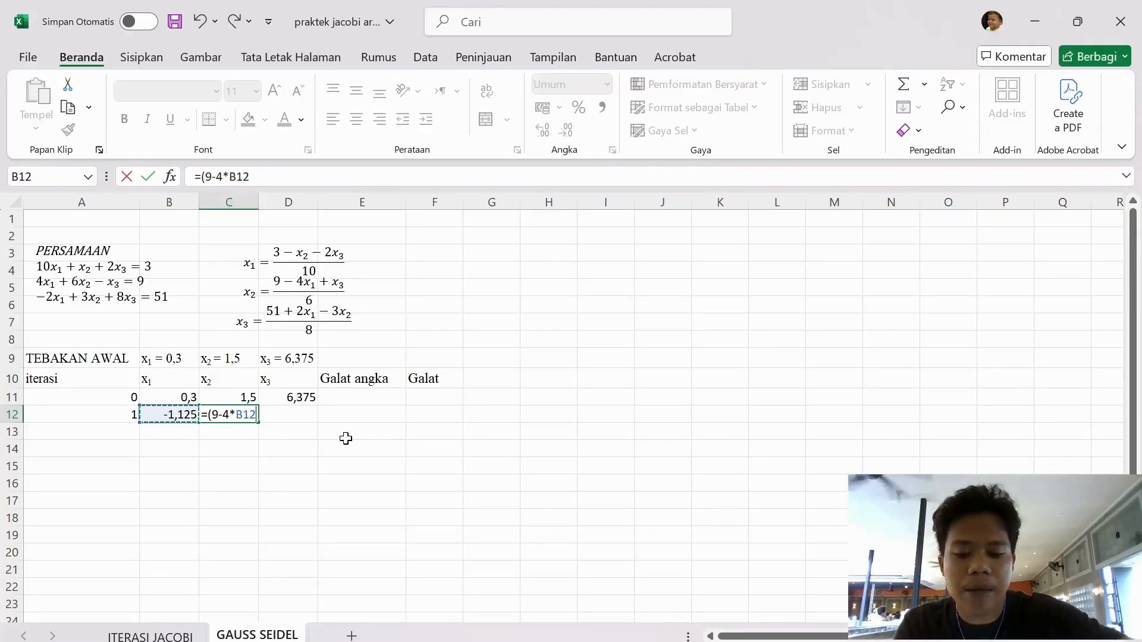
{"action": "type", "text": "+"}
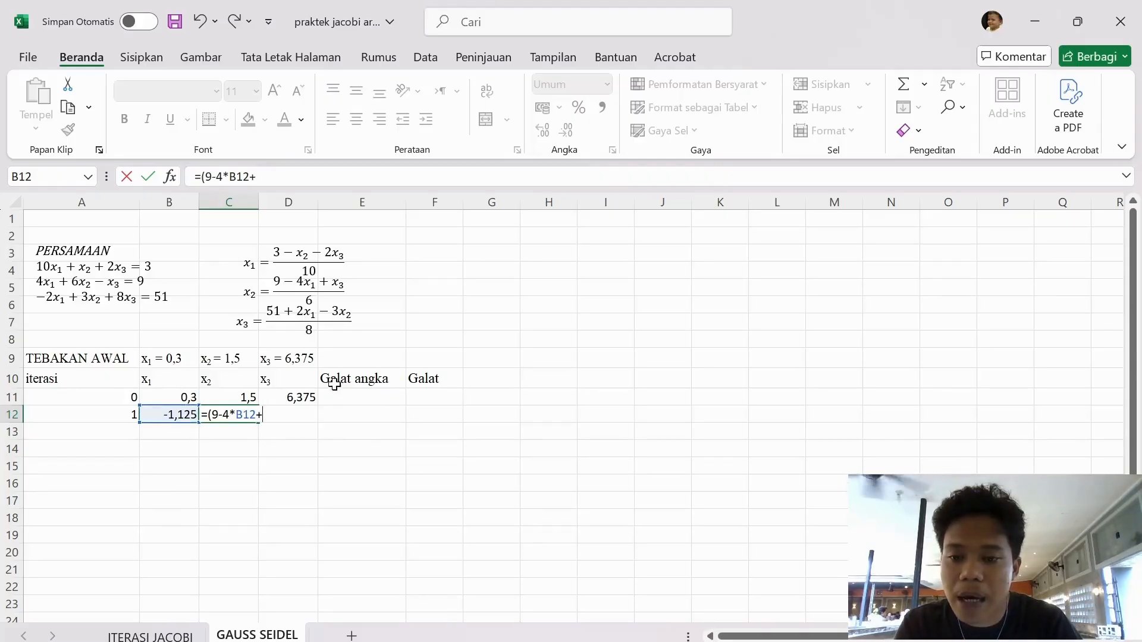
{"action": "left_click", "coordinate": [272, 398]}
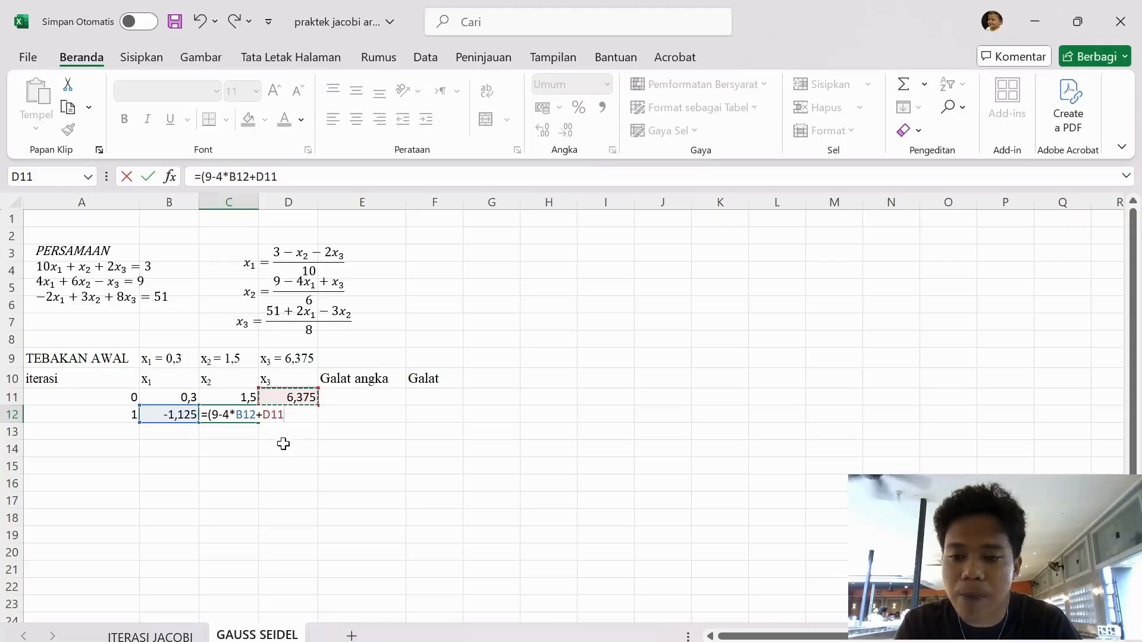
{"action": "type", "text": ")/"}
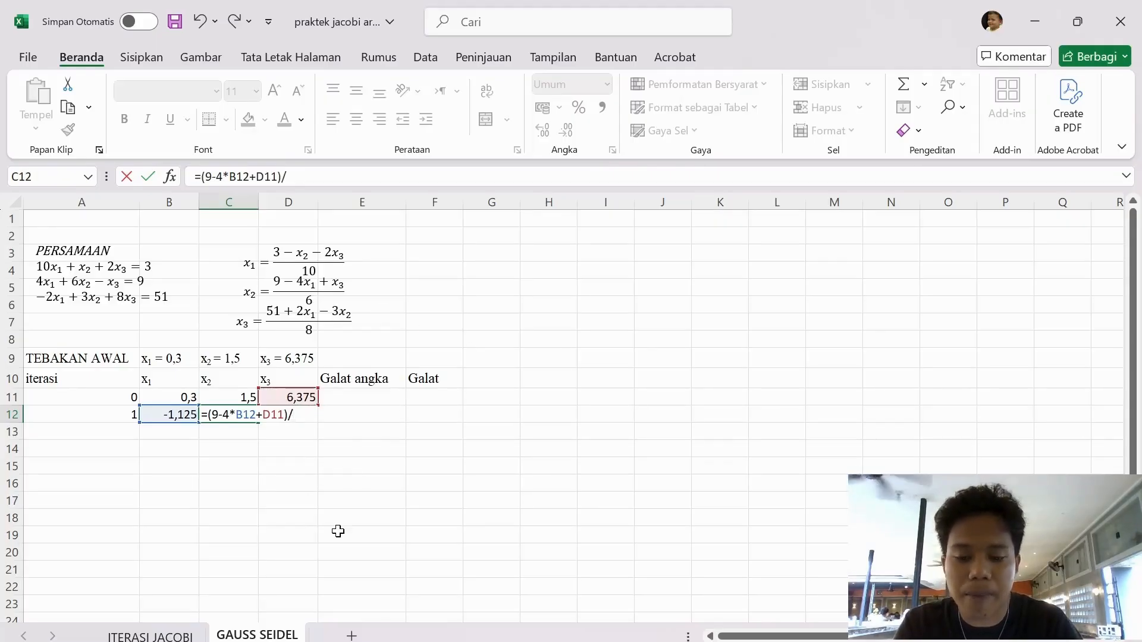
{"action": "type", "text": "6"}
{"action": "key", "text": "Return"}
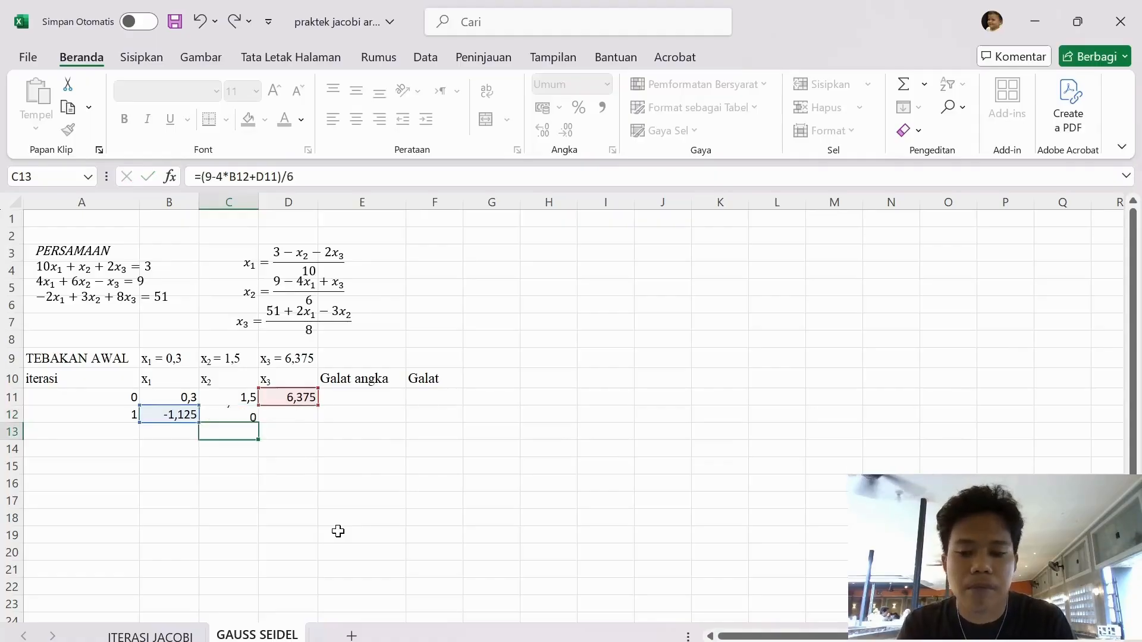
Enter the x₃ formula =(51+2*B12-3*C12)/8 in D12 for iteration 1, using the new x₁ and x₂ values
{"action": "left_click", "coordinate": [294, 411]}
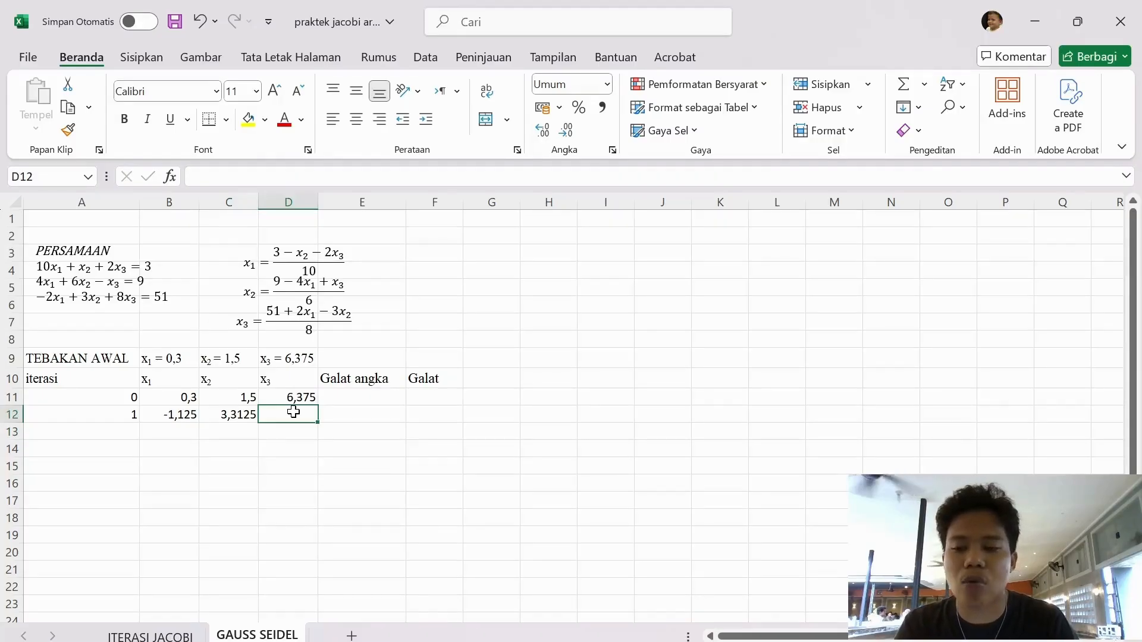
{"action": "type", "text": "=("}
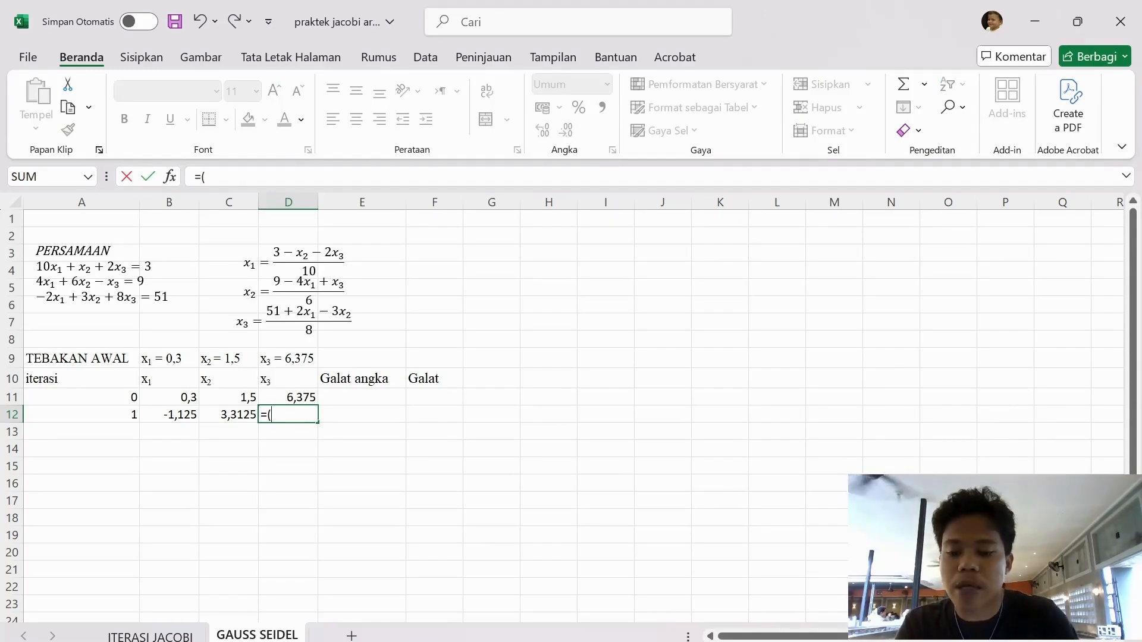
{"action": "type", "text": "51"}
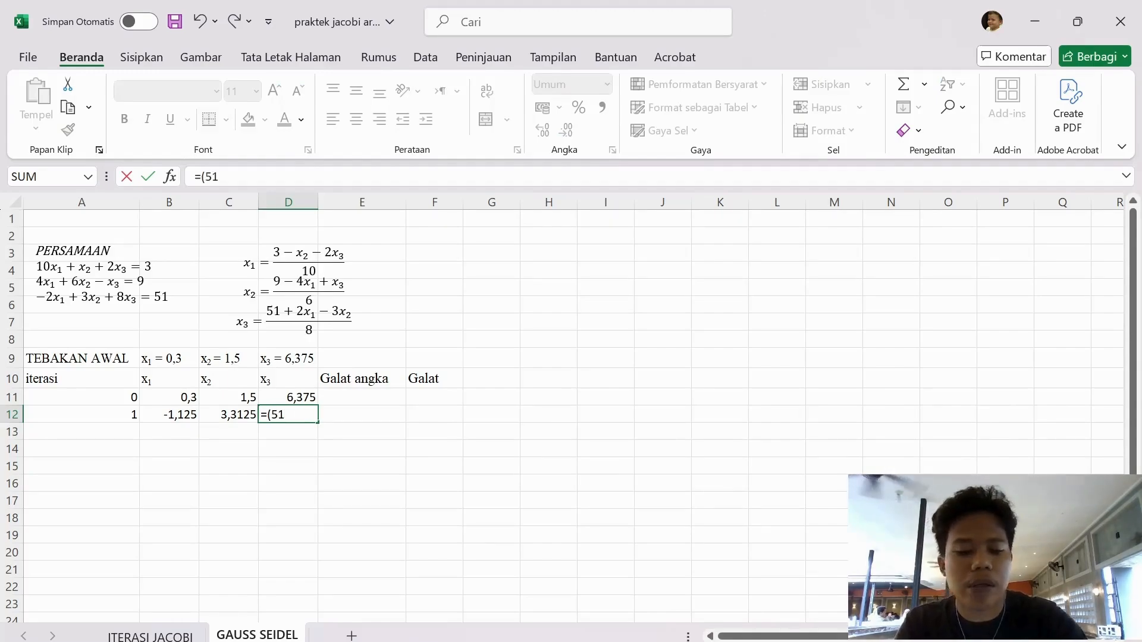
{"action": "type", "text": "+2"}
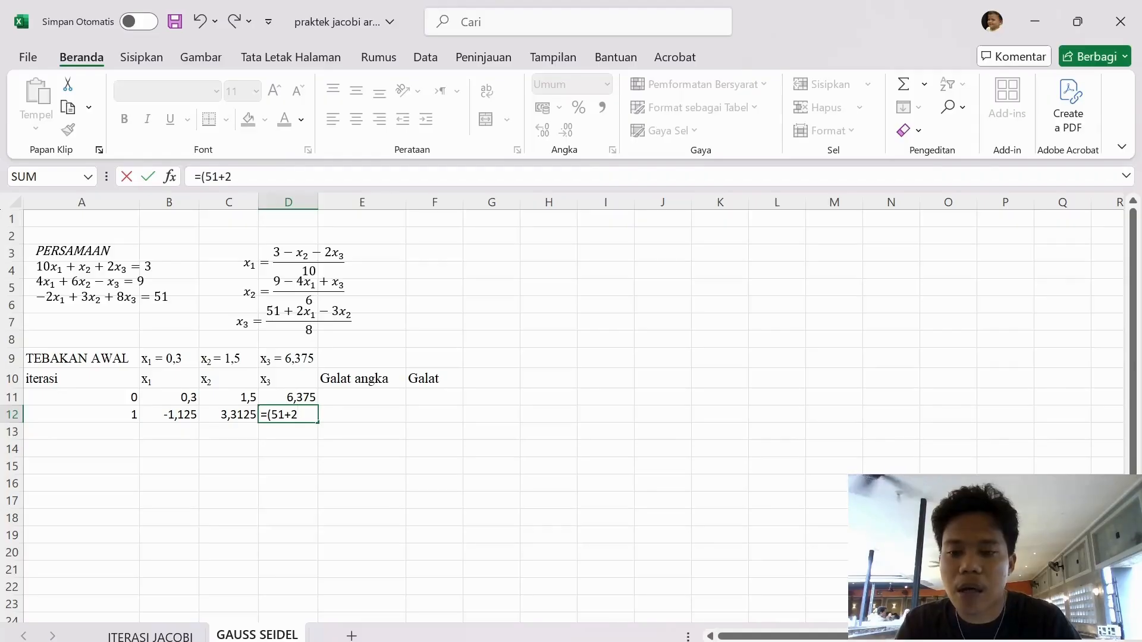
{"action": "type", "text": "*"}
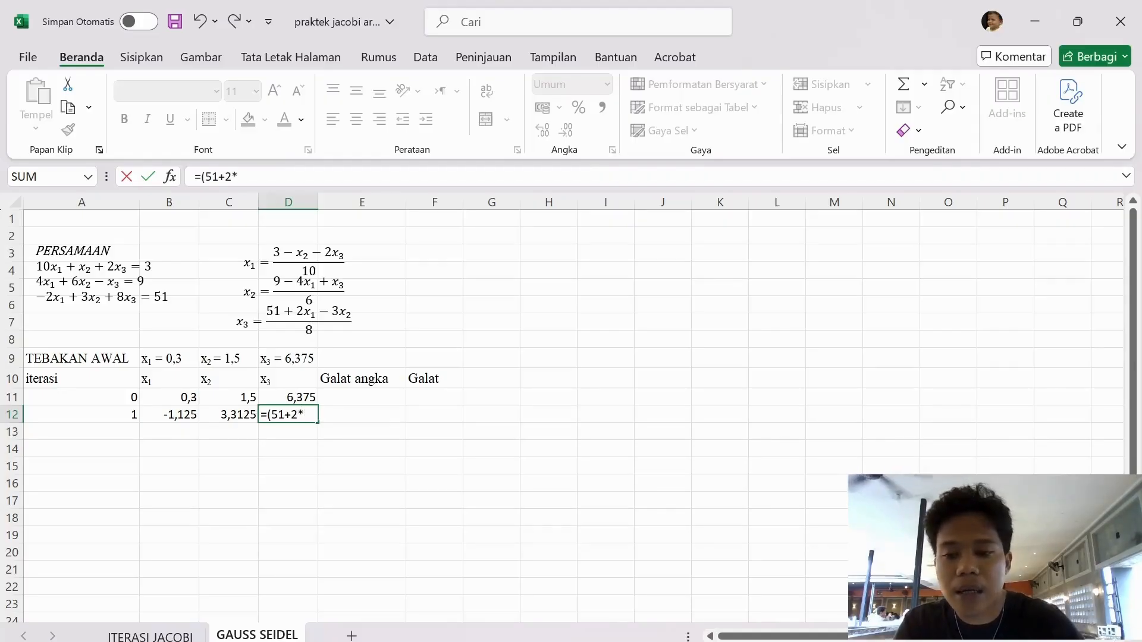
{"action": "left_click", "coordinate": [179, 417]}
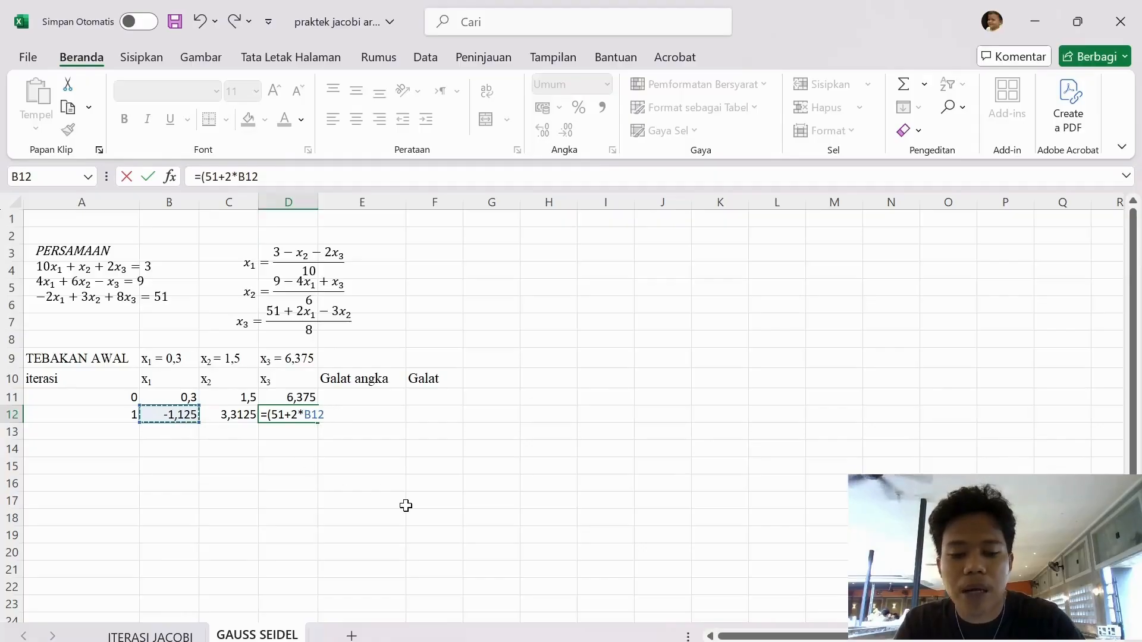
{"action": "type", "text": "-3"}
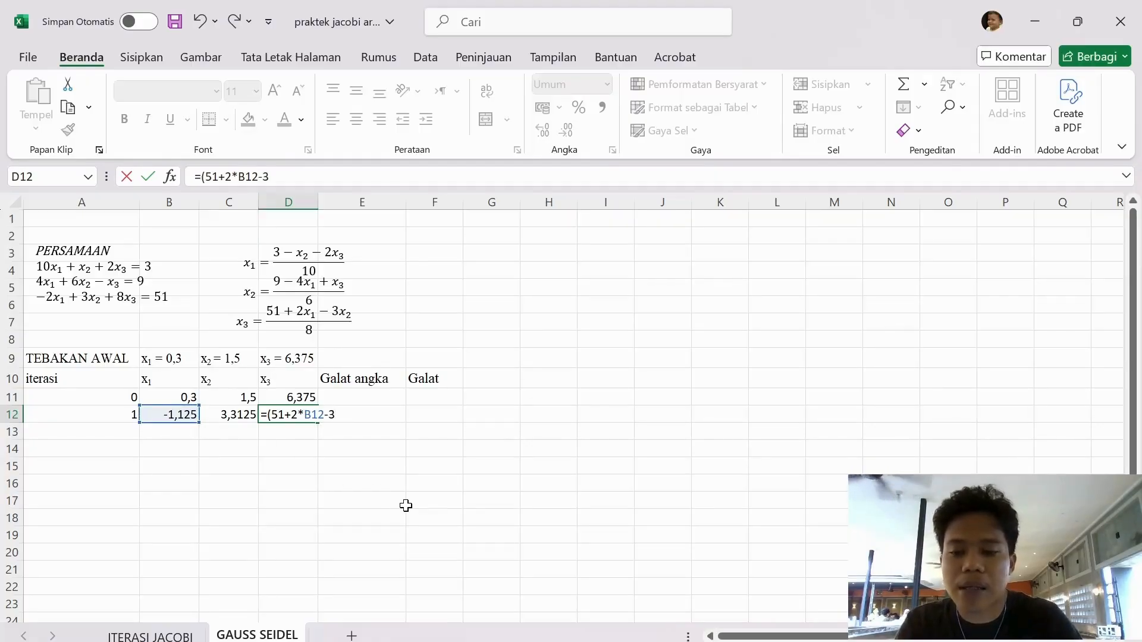
{"action": "type", "text": "*"}
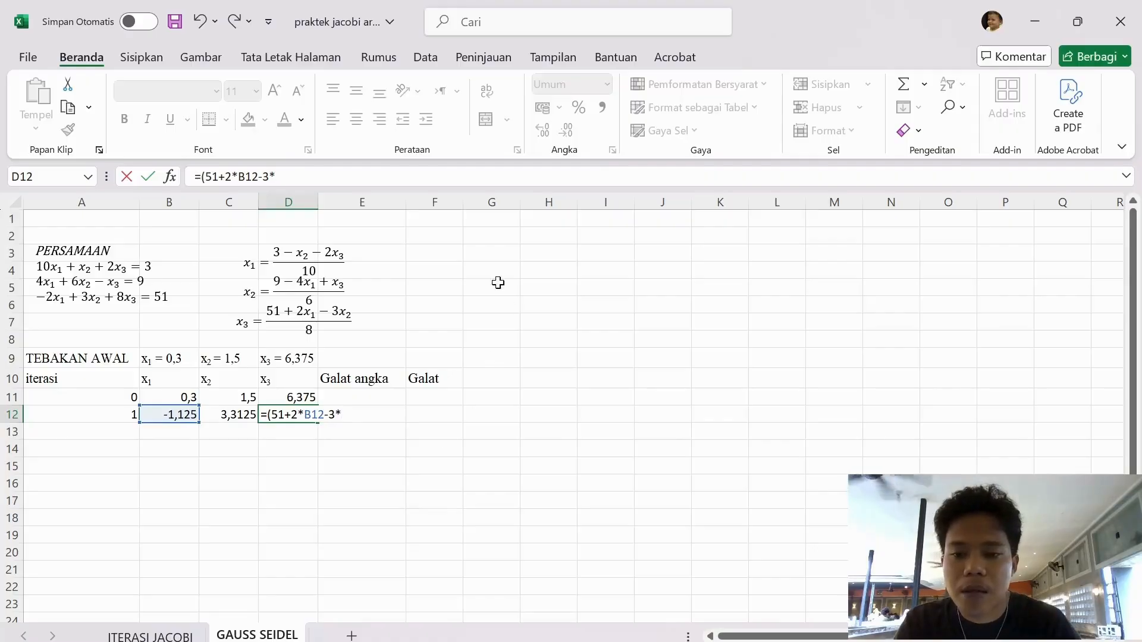
{"action": "left_click", "coordinate": [233, 420]}
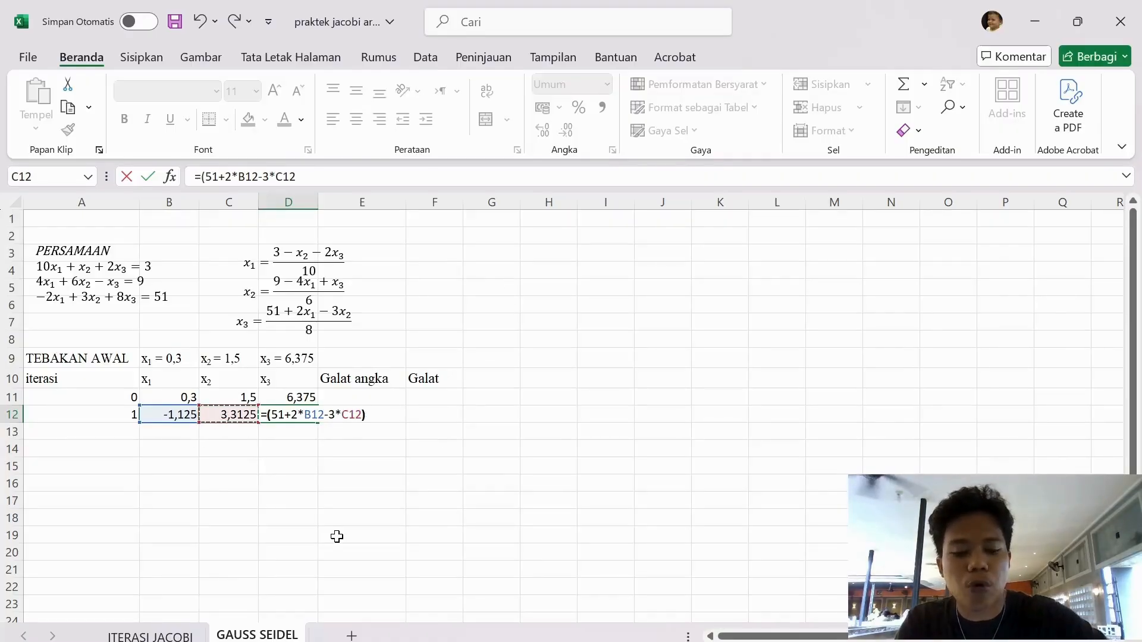
{"action": "type", "text": ")/8"}
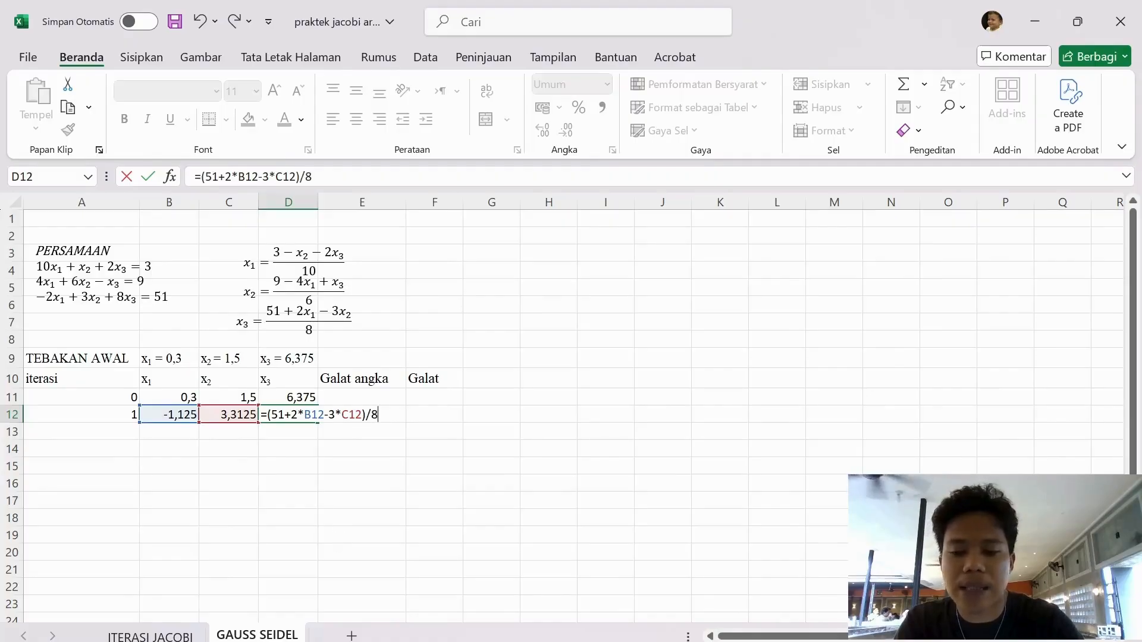
{"action": "key", "text": "Return"}
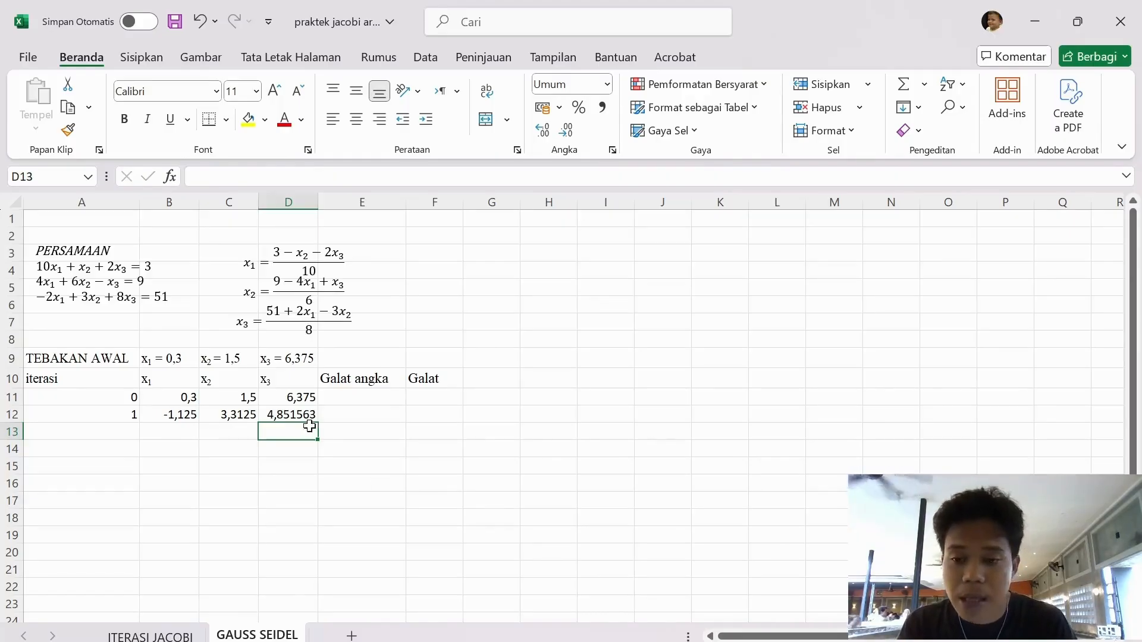
Start the iteration 1 Galat angka formula in E12 with the squared x₁ difference, =SQRT((B12-B11)^2
{"action": "left_click", "coordinate": [337, 417]}
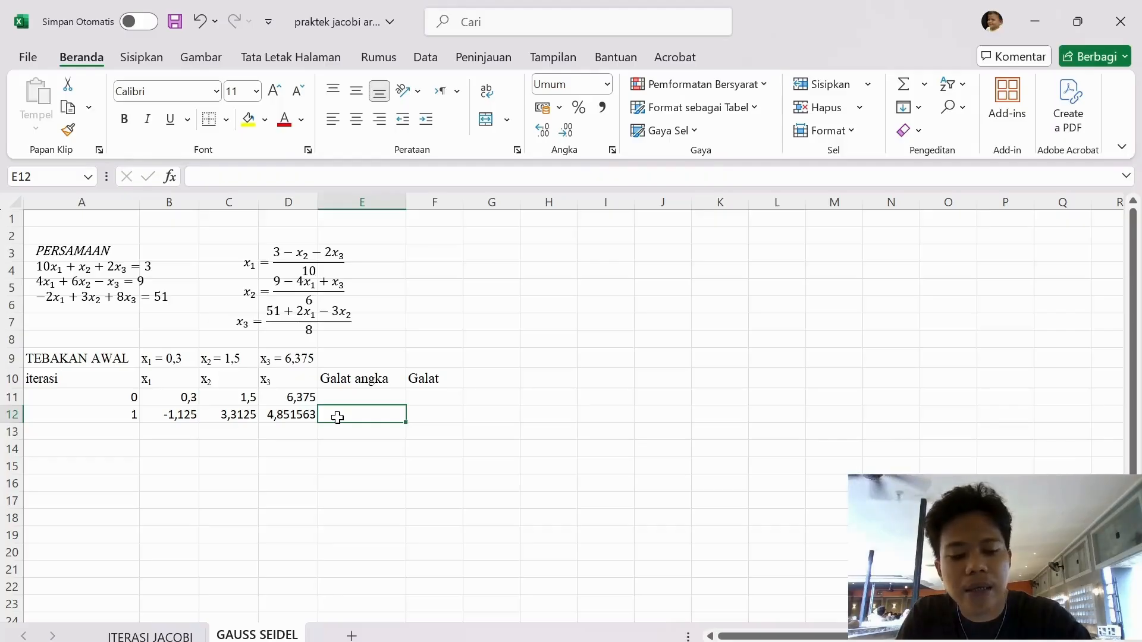
{"action": "type", "text": "=SQ"}
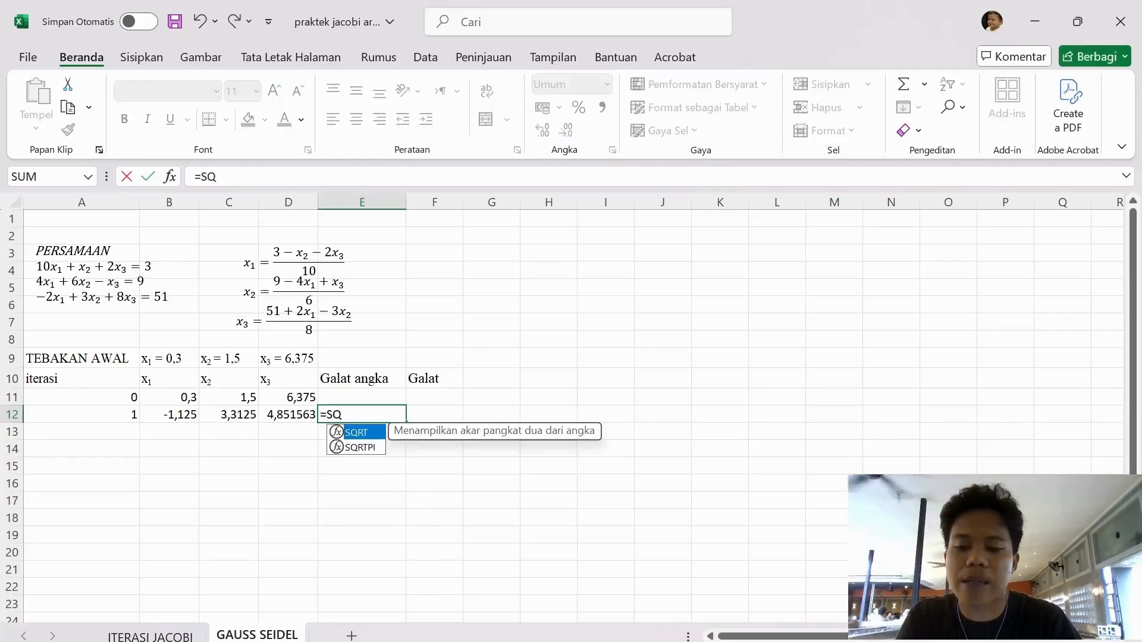
{"action": "double_click", "coordinate": [356, 432]}
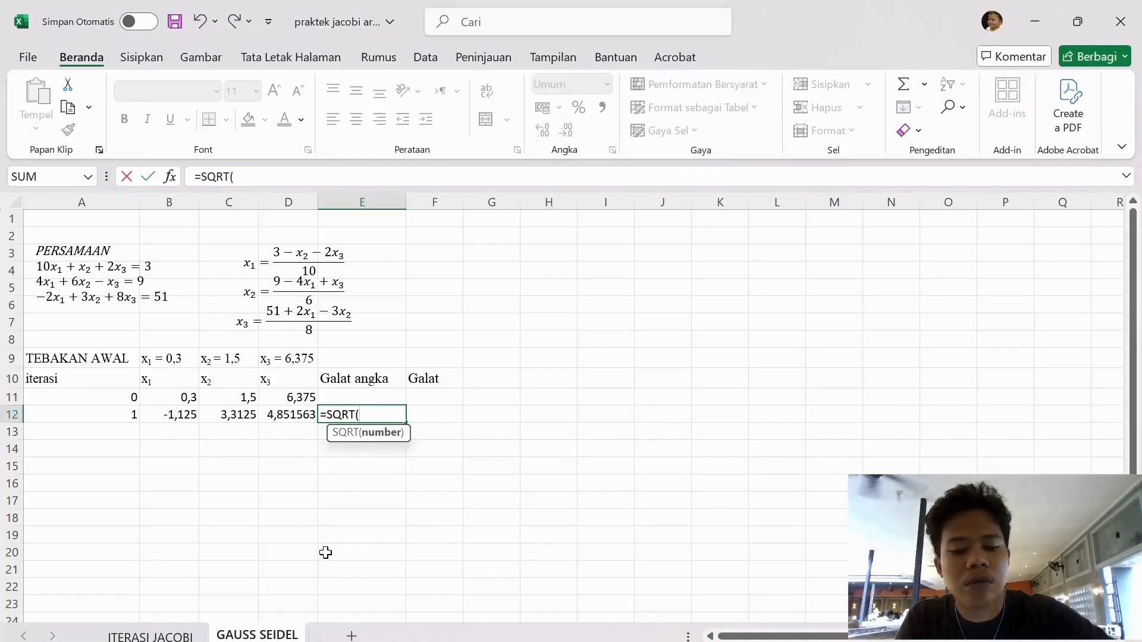
{"action": "type", "text": "("}
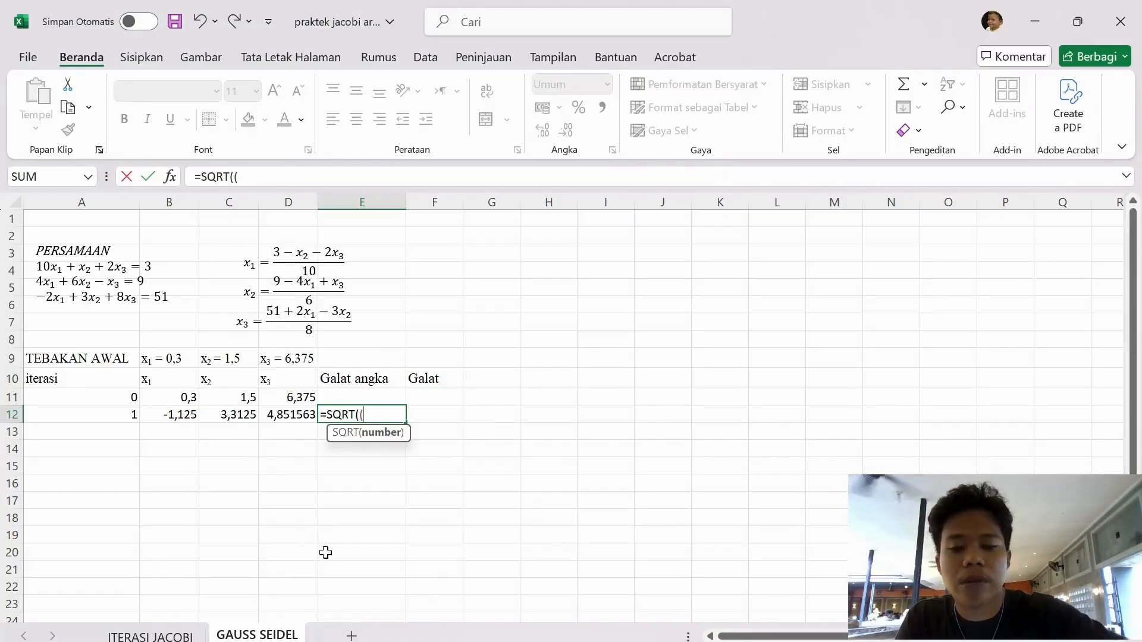
{"action": "left_click", "coordinate": [189, 416]}
{"action": "type", "text": "="}
{"action": "key", "text": "BackSpace"}
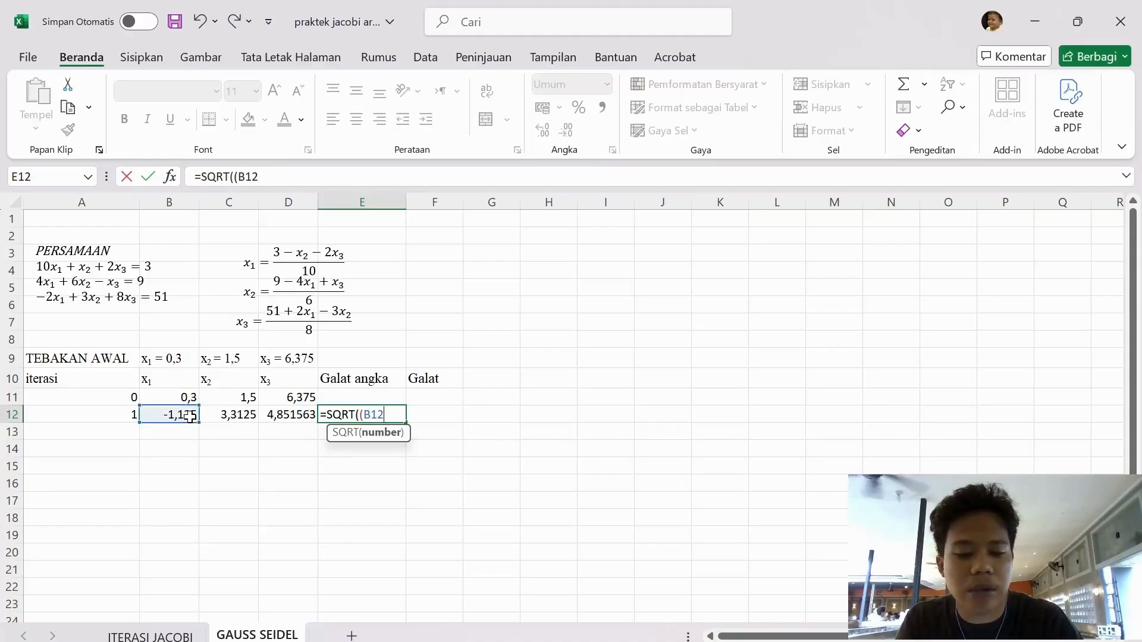
{"action": "left_click", "coordinate": [160, 397]}
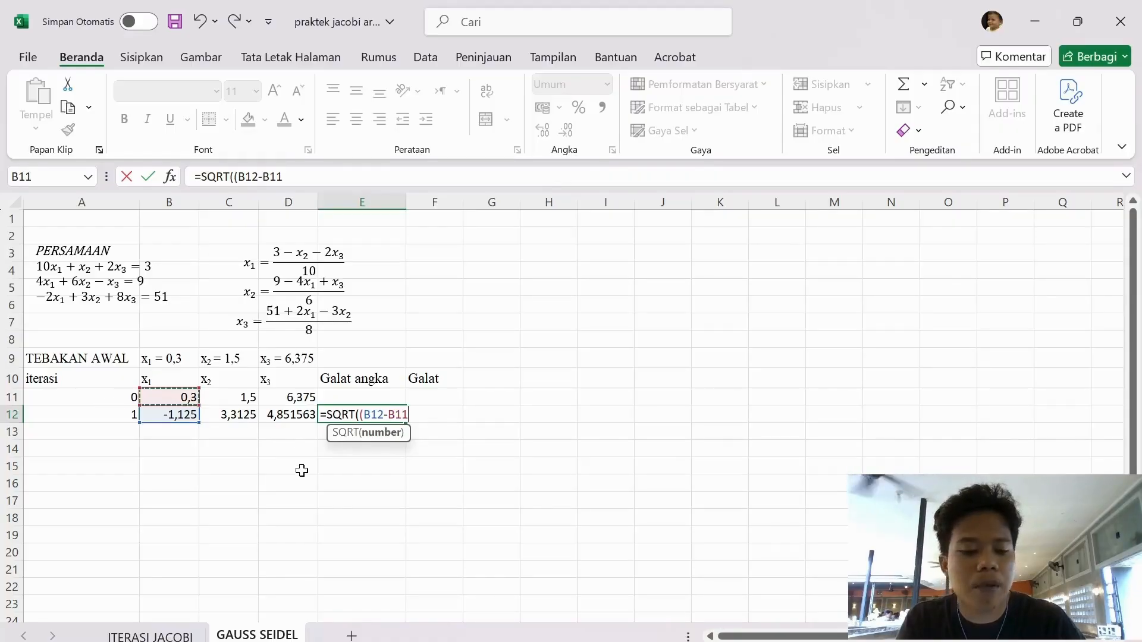
{"action": "type", "text": ")"}
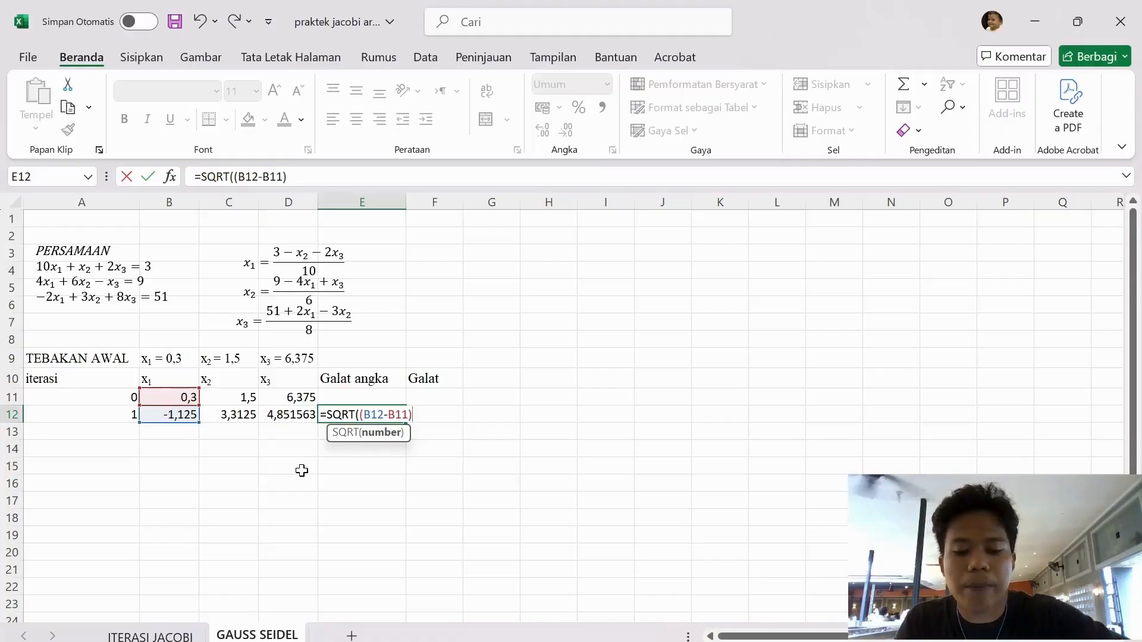
{"action": "type", "text": "^@"}
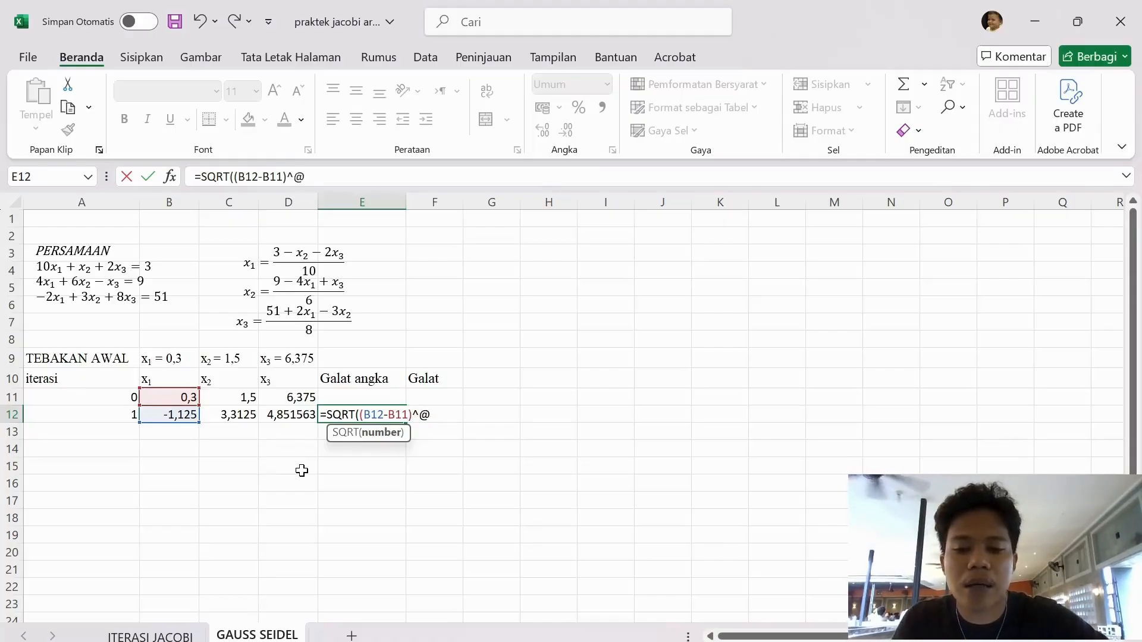
{"action": "key", "text": "BackSpace"}
{"action": "type", "text": "2"}
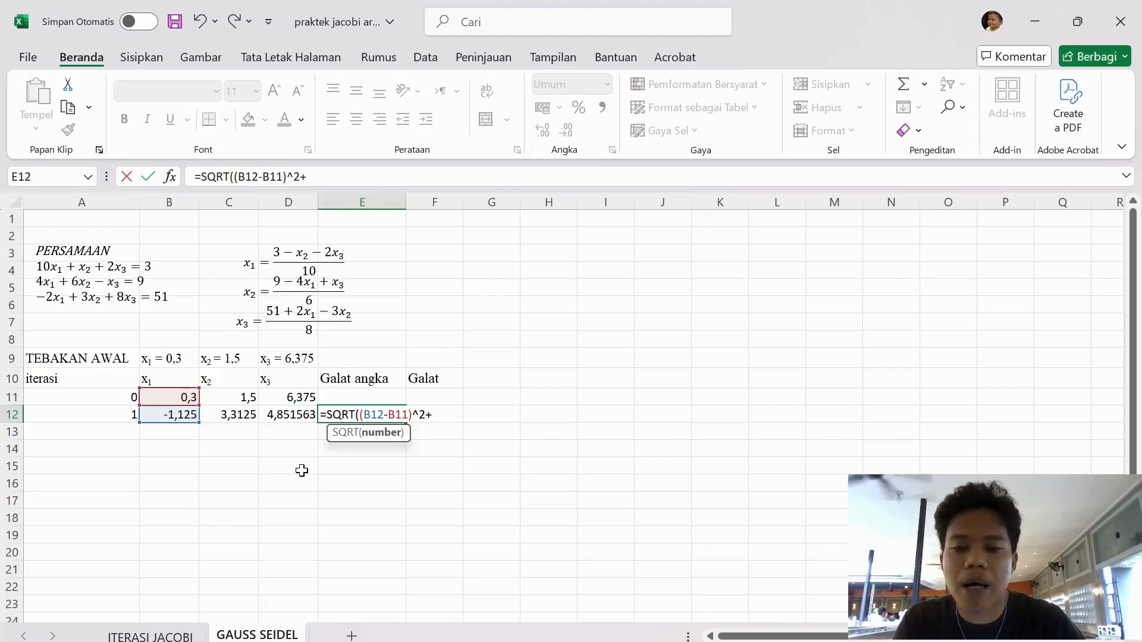
{"action": "type", "text": "+("}
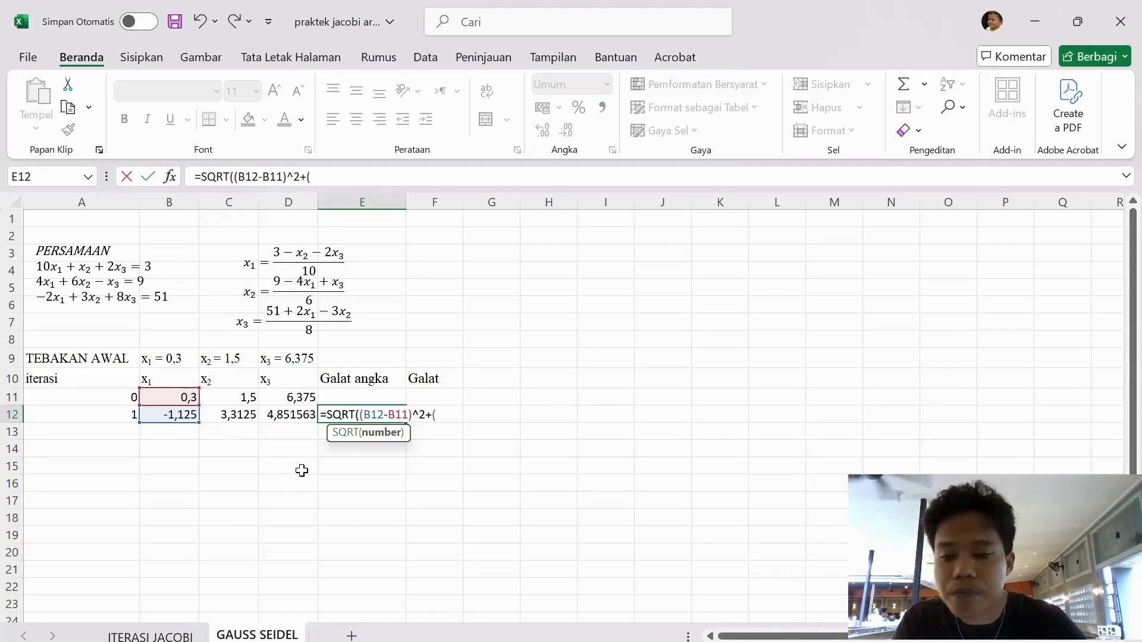
Extend the SQRT formula in E12 with the squared x₂ difference, +(C12-C11)^2
{"action": "left_click", "coordinate": [230, 417]}
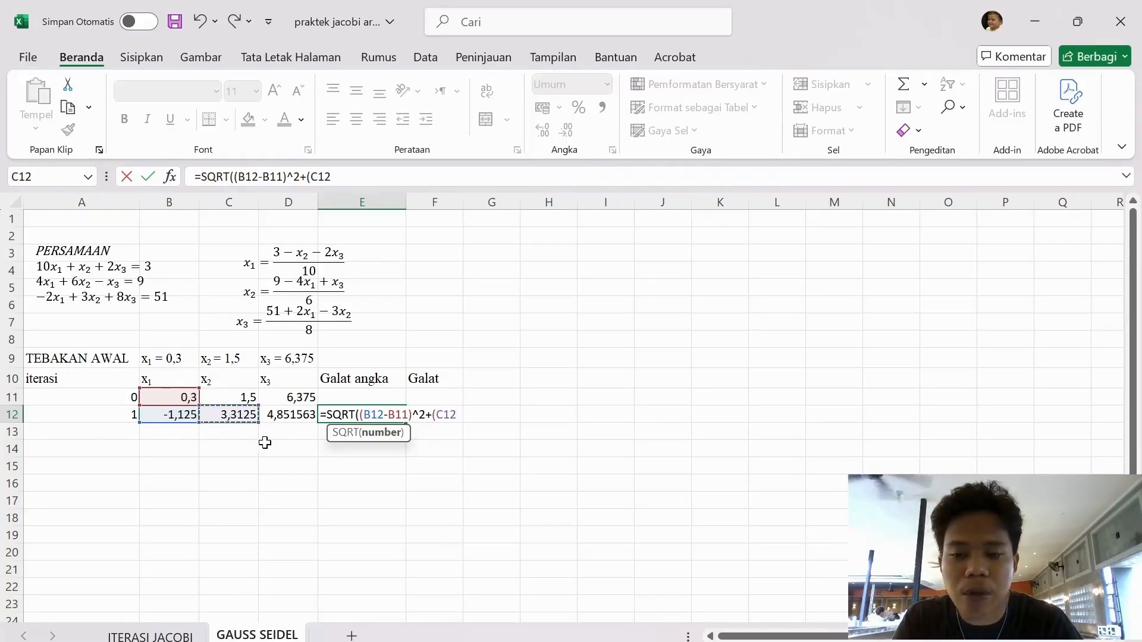
{"action": "type", "text": "="}
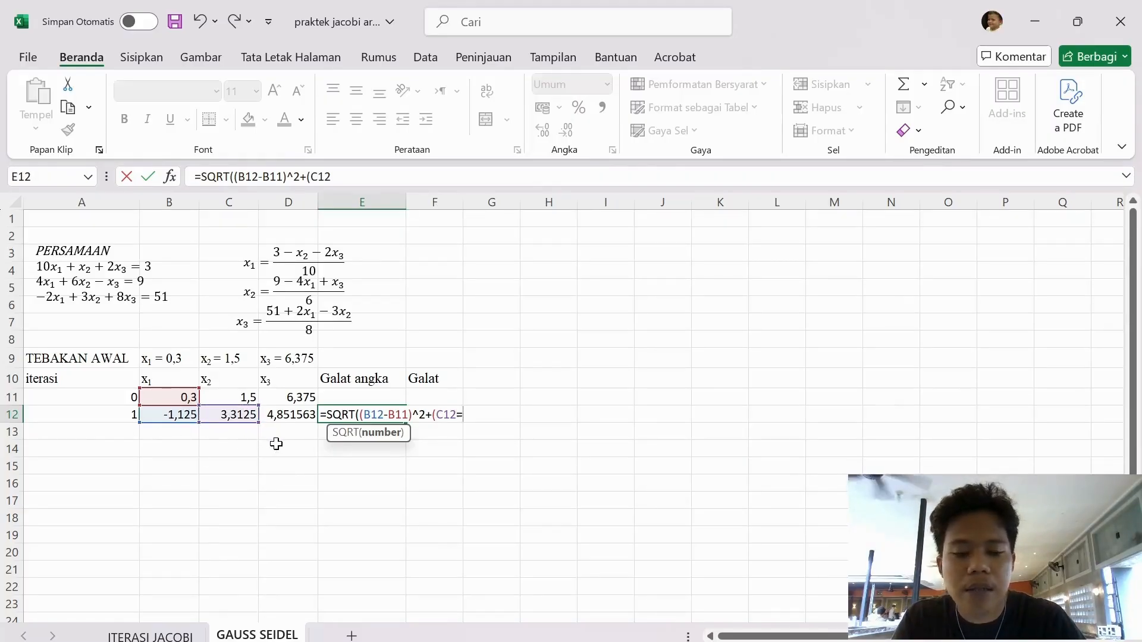
{"action": "left_click", "coordinate": [215, 401]}
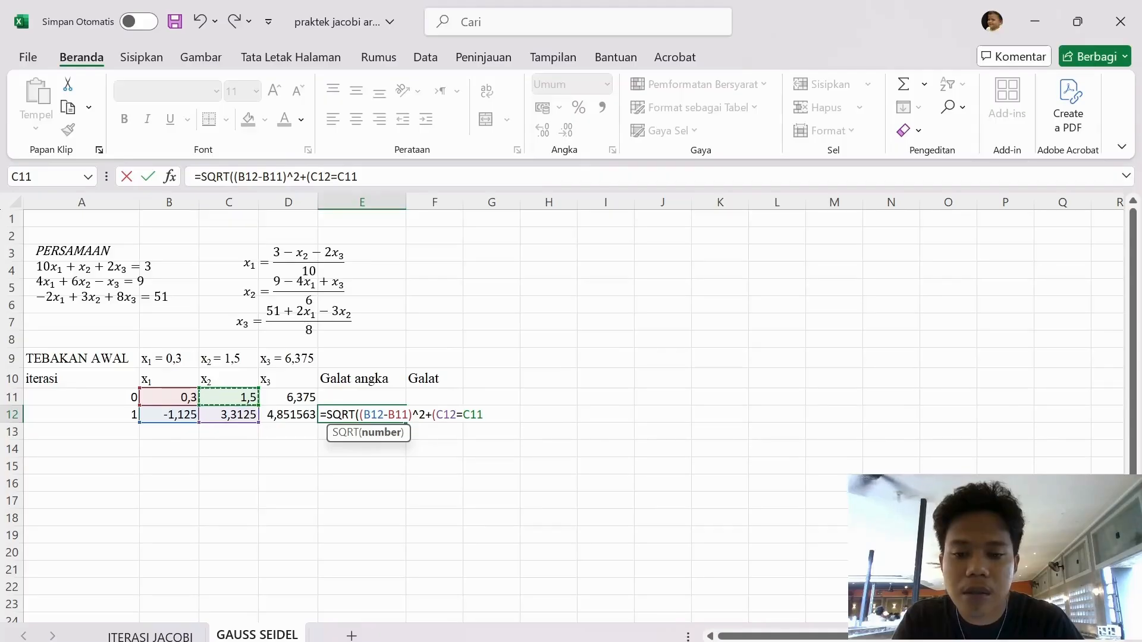
{"action": "left_click", "coordinate": [463, 414]}
{"action": "key", "text": "BackSpace"}
{"action": "type", "text": "-B11"}
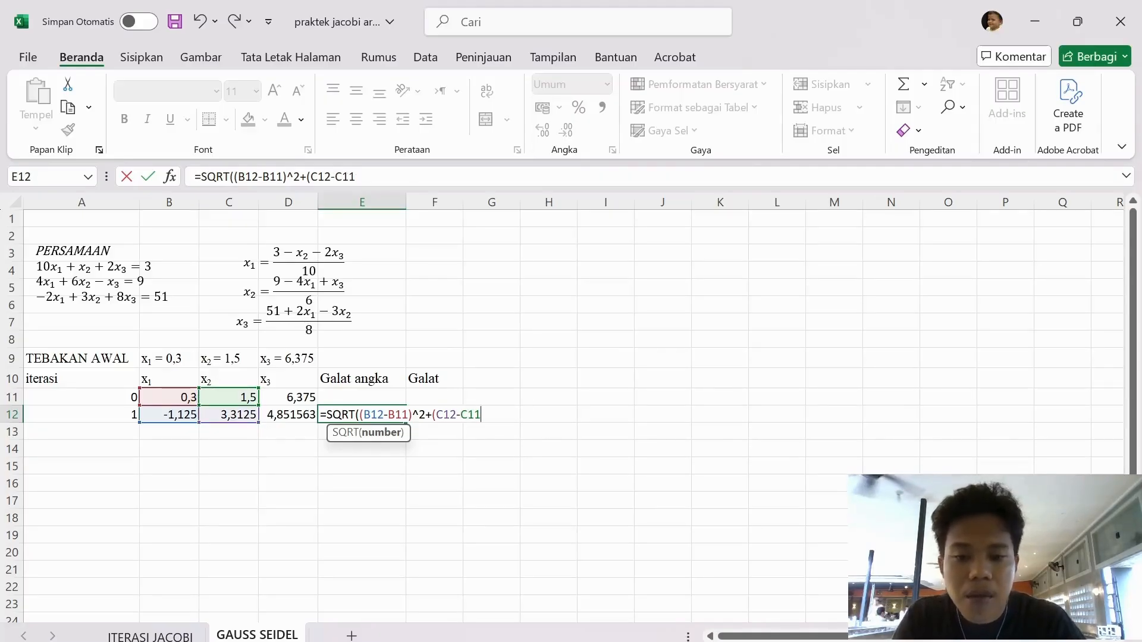
{"action": "type", "text": ")"}
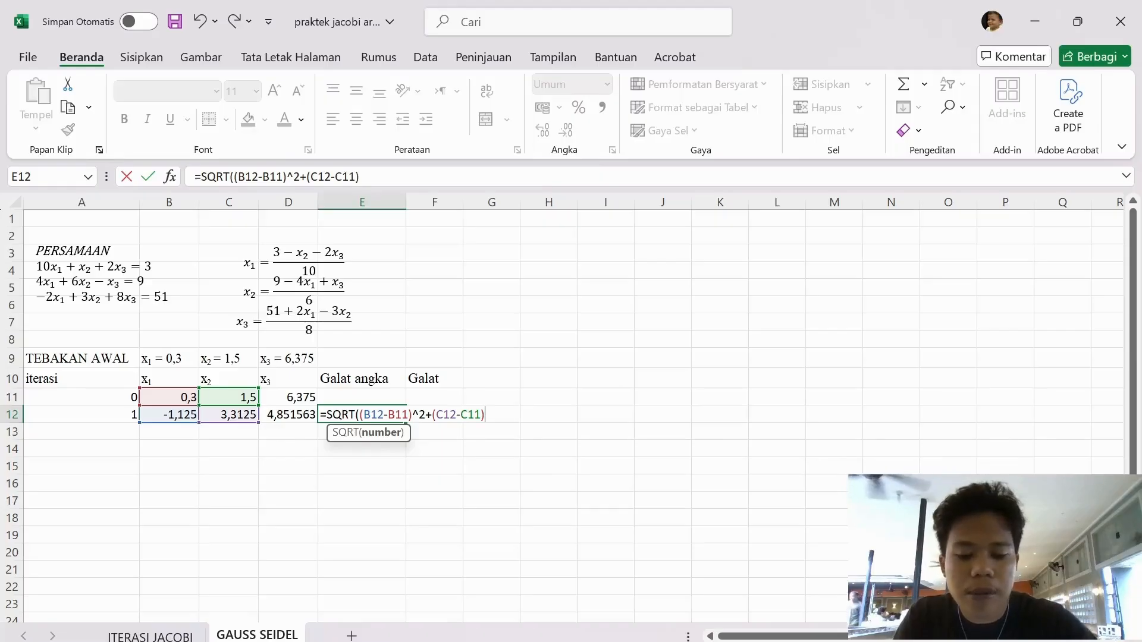
{"action": "type", "text": "^2"}
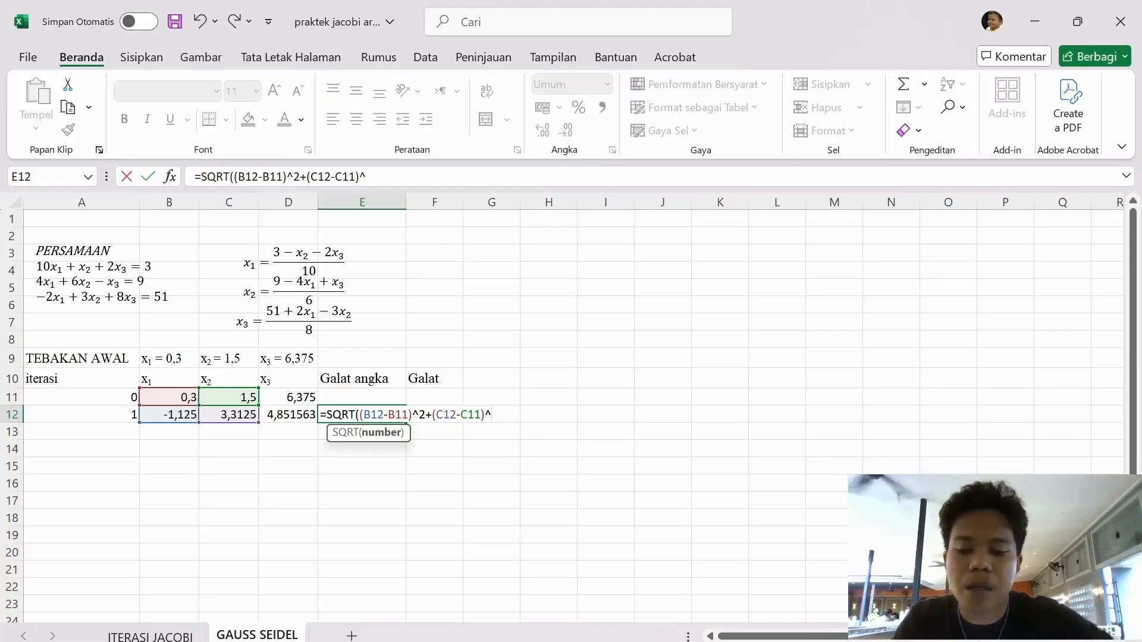
{"action": "type", "text": "+"}
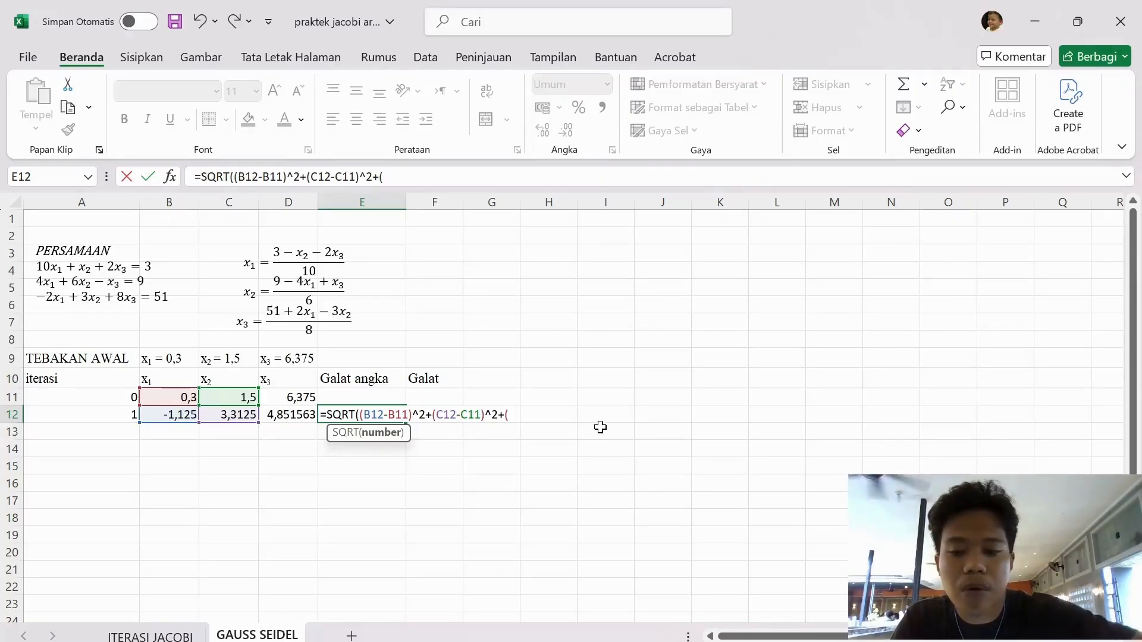
{"action": "type", "text": "("}
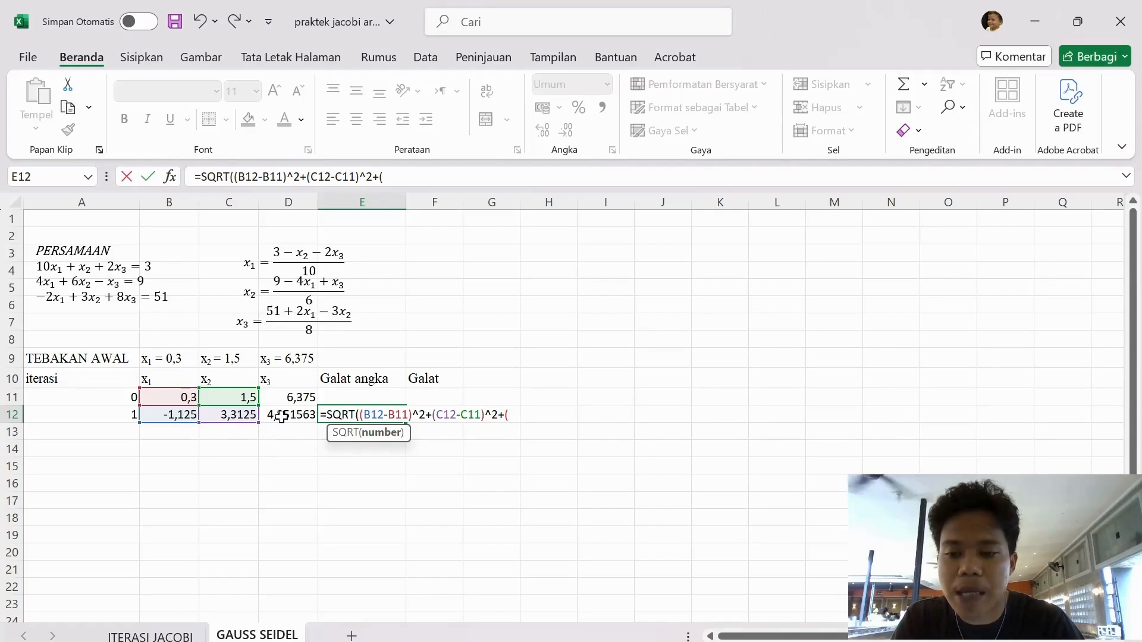
Complete the E12 formula with the squared x₃ difference, +(D12-D11)^2), and select the iteration 1 Galat cell F12
{"action": "left_click", "coordinate": [282, 416]}
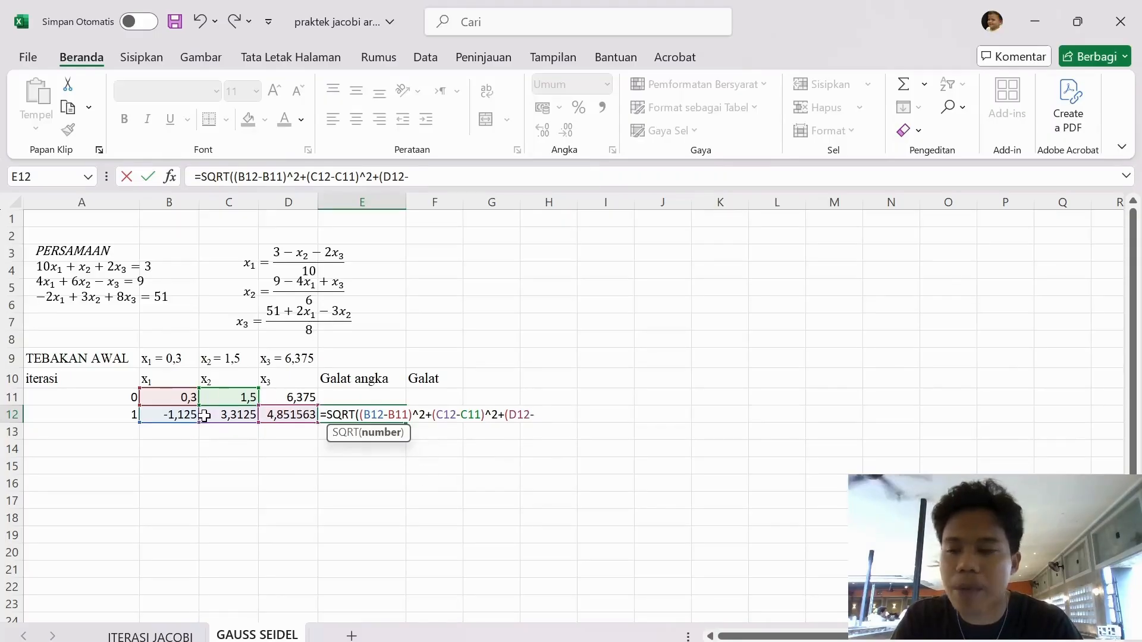
{"action": "left_click", "coordinate": [296, 395]}
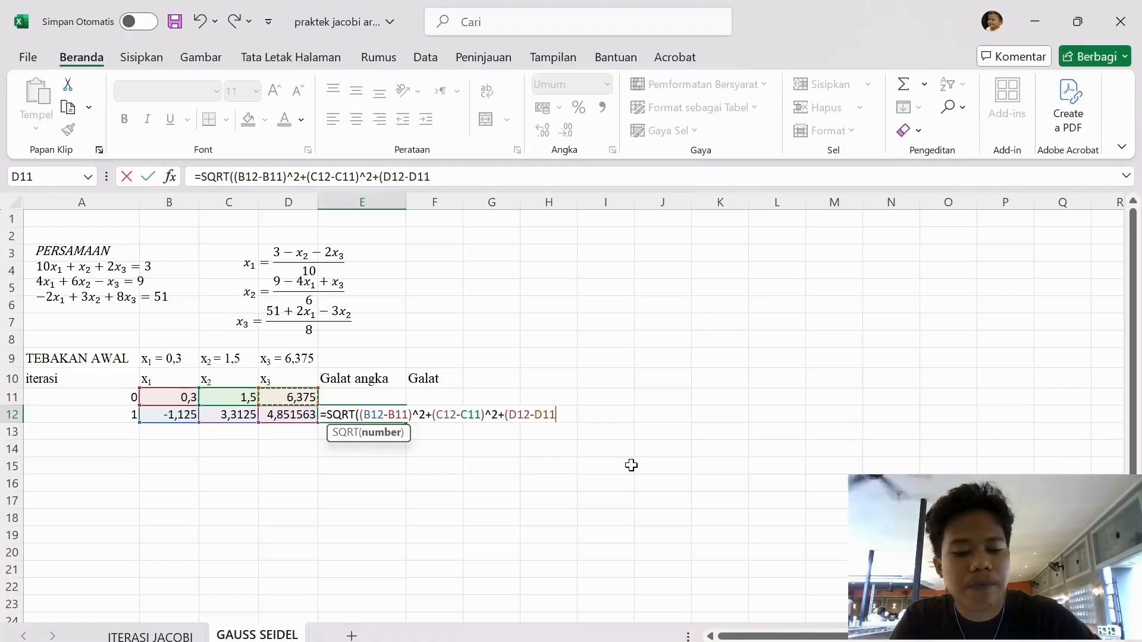
{"action": "type", "text": ")"}
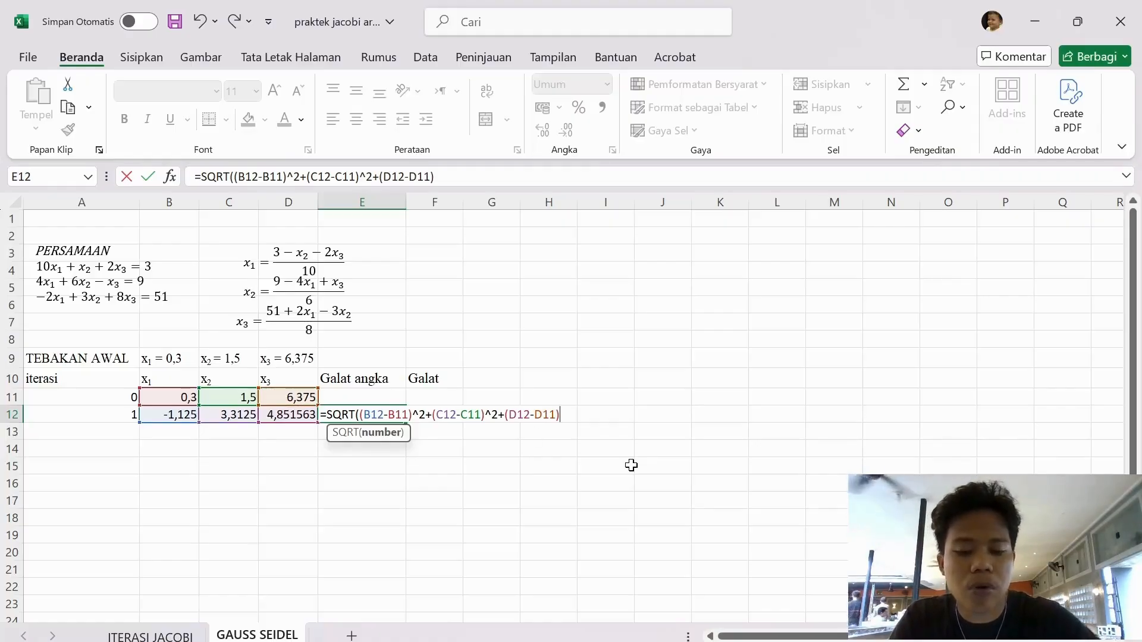
{"action": "type", "text": "^2"}
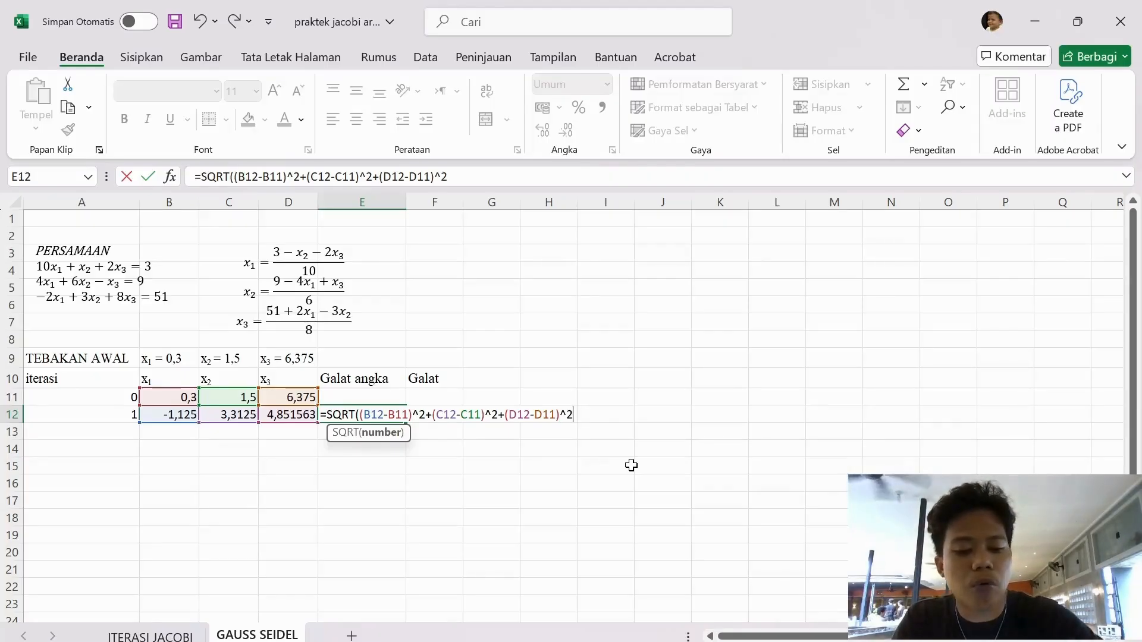
{"action": "type", "text": ")"}
{"action": "key", "text": "Return"}
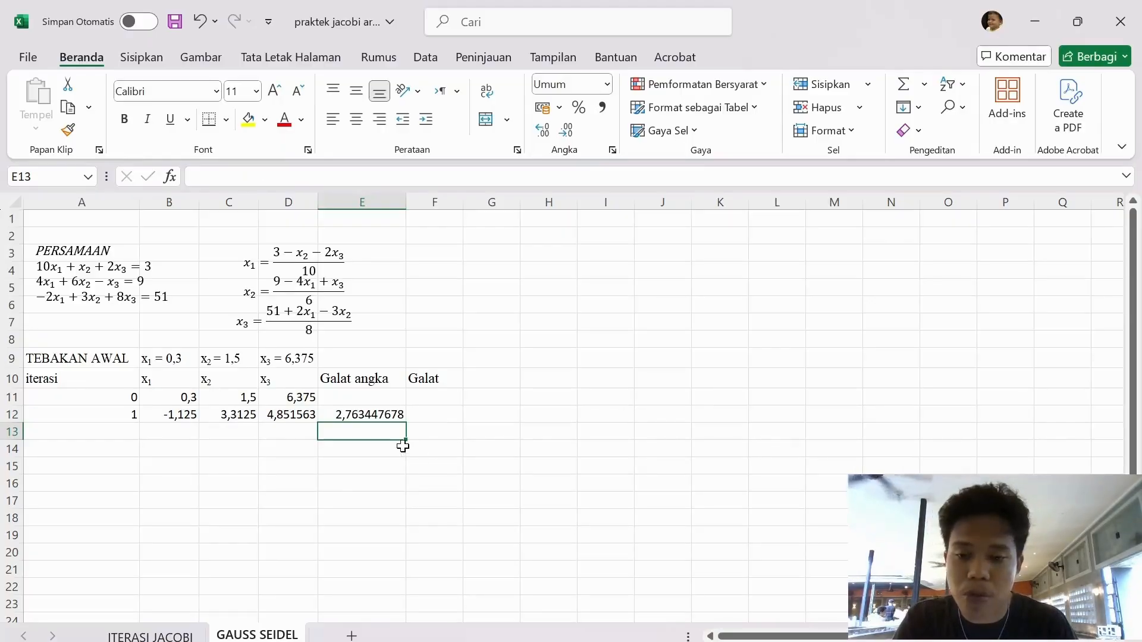
{"action": "left_click", "coordinate": [426, 416]}
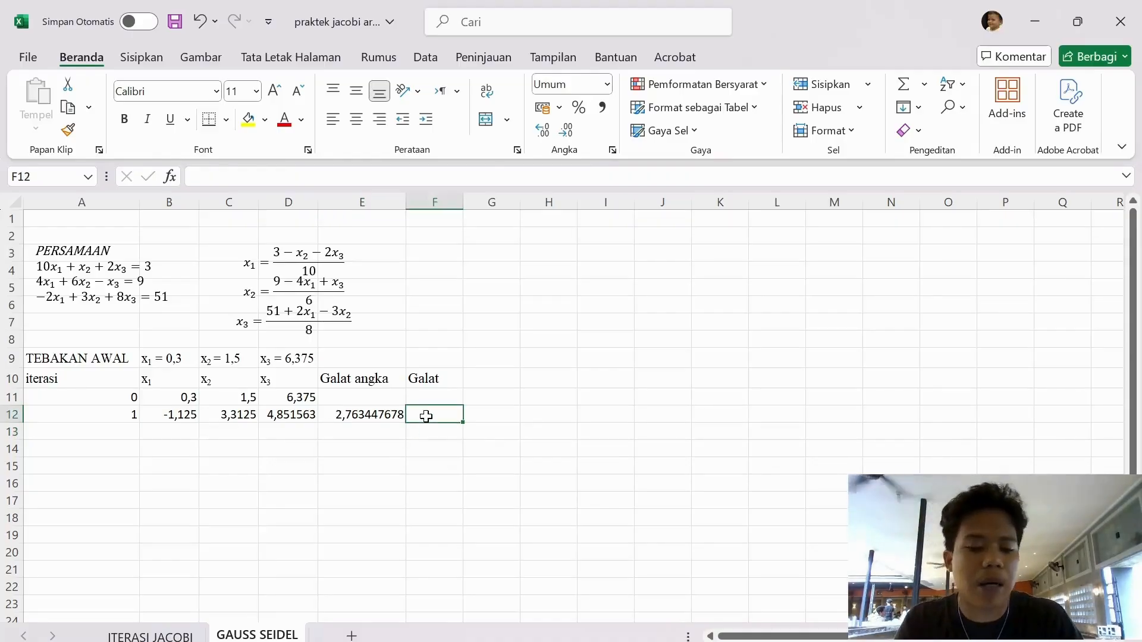
Enter the iteration 1 Galat test =ABS(E12)<0.000007 in F12 and accept the suggested formula correction
{"action": "type", "text": "="}
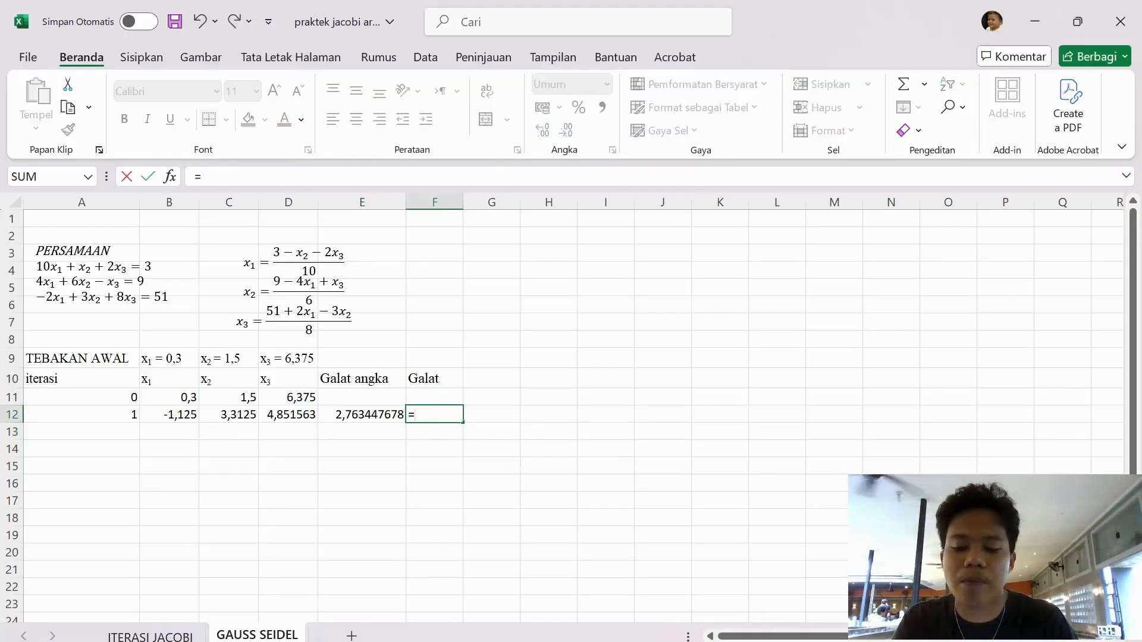
{"action": "type", "text": "ABS"}
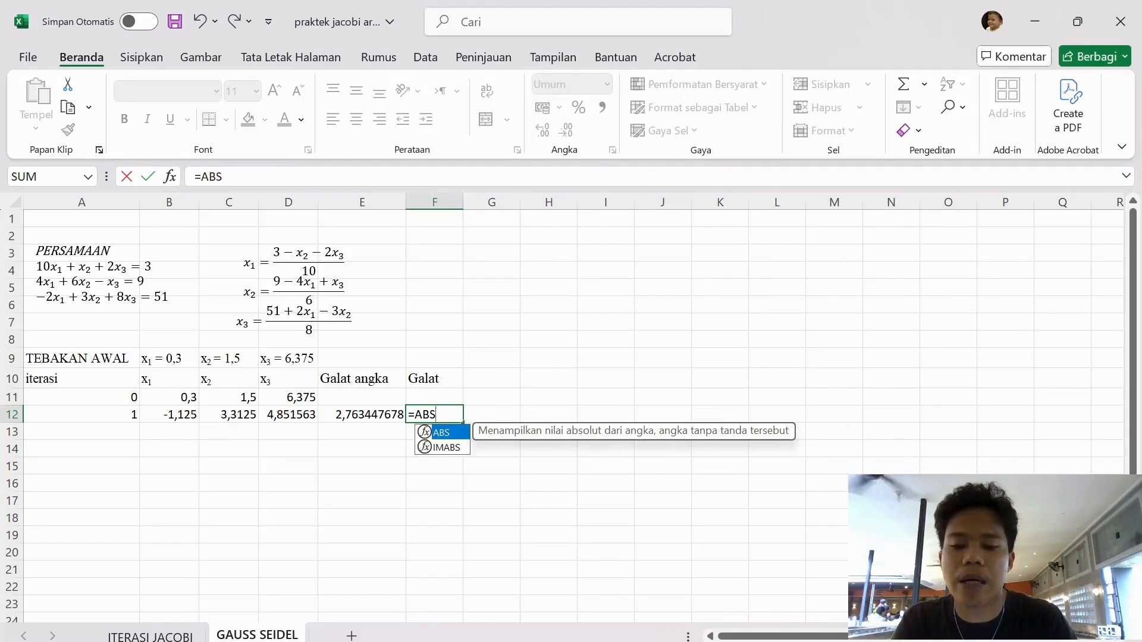
{"action": "double_click", "coordinate": [459, 434]}
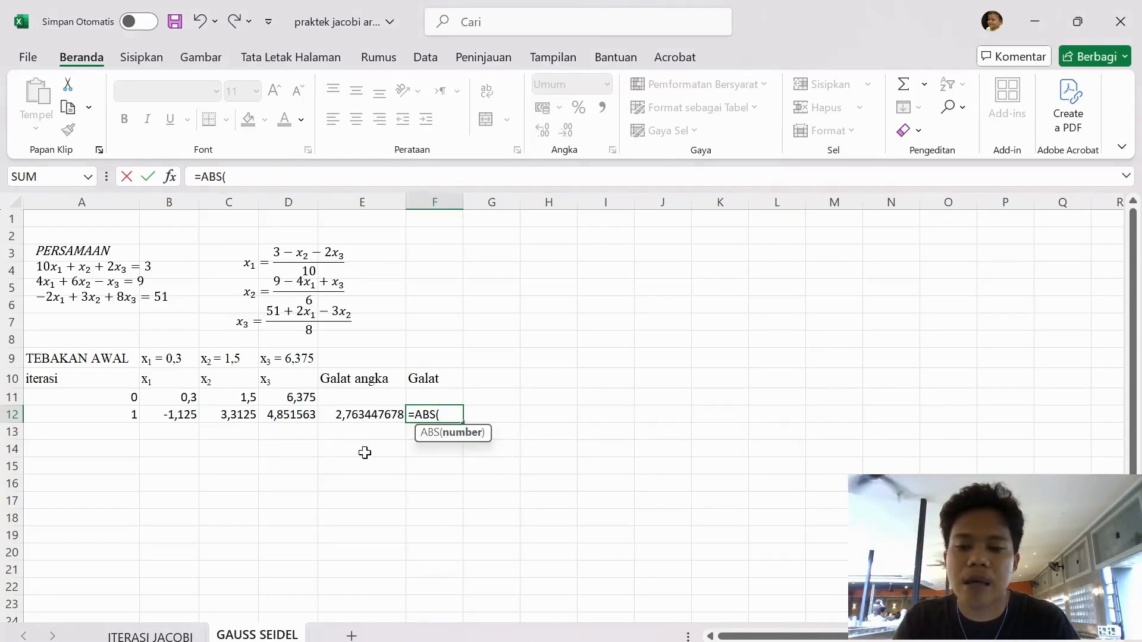
{"action": "left_click", "coordinate": [364, 415]}
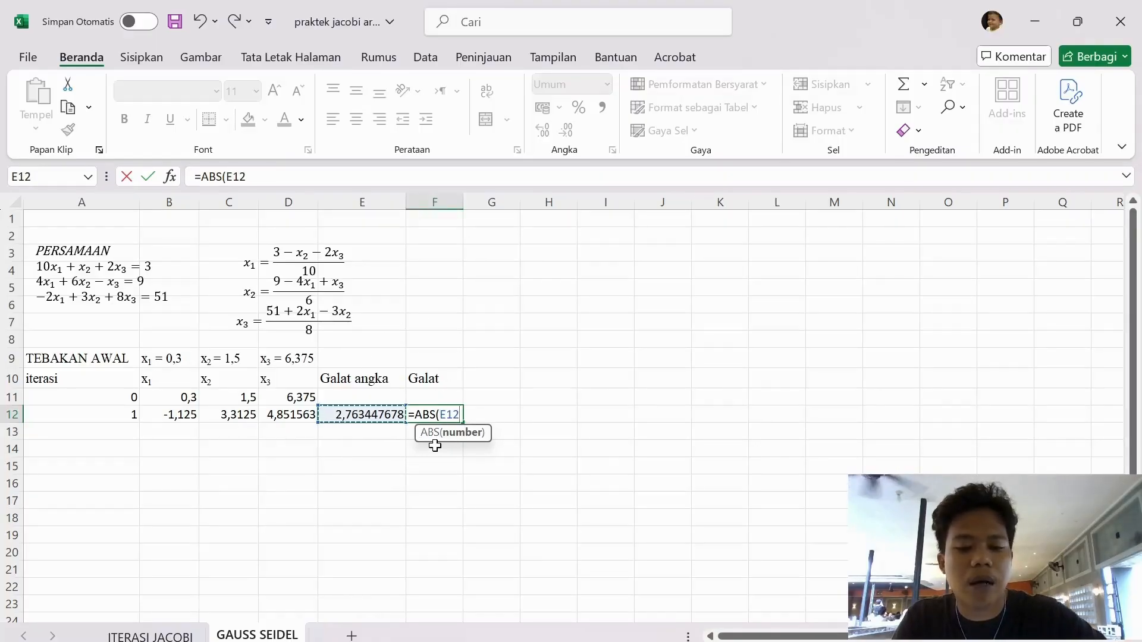
{"action": "type", "text": ")"}
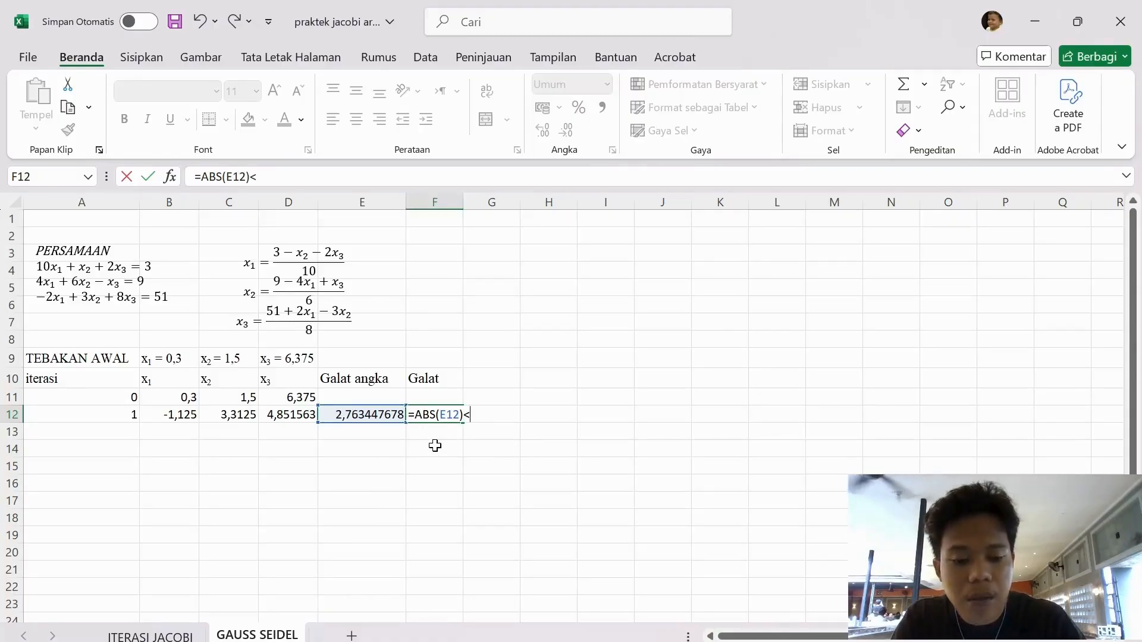
{"action": "type", "text": "<0.00"}
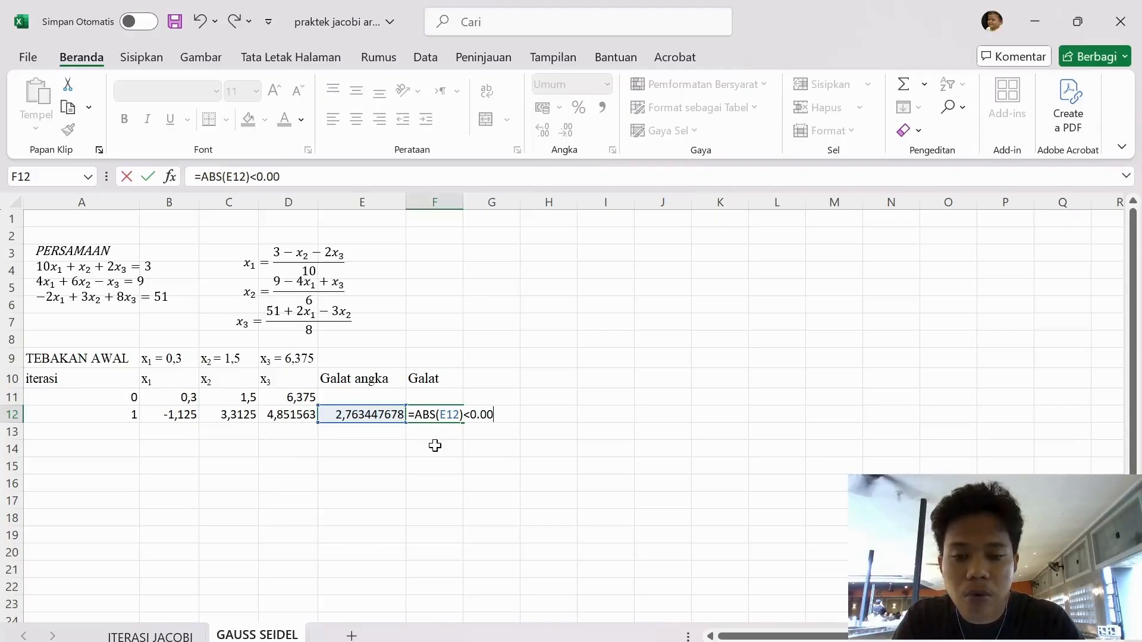
{"action": "type", "text": "0007"}
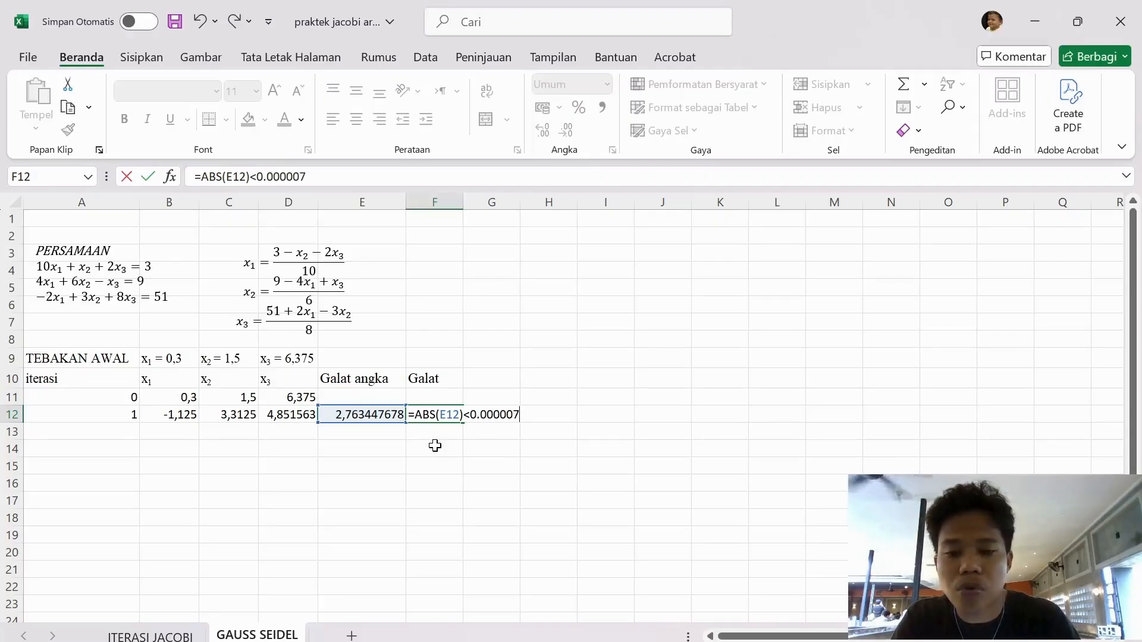
{"action": "key", "text": "Return"}
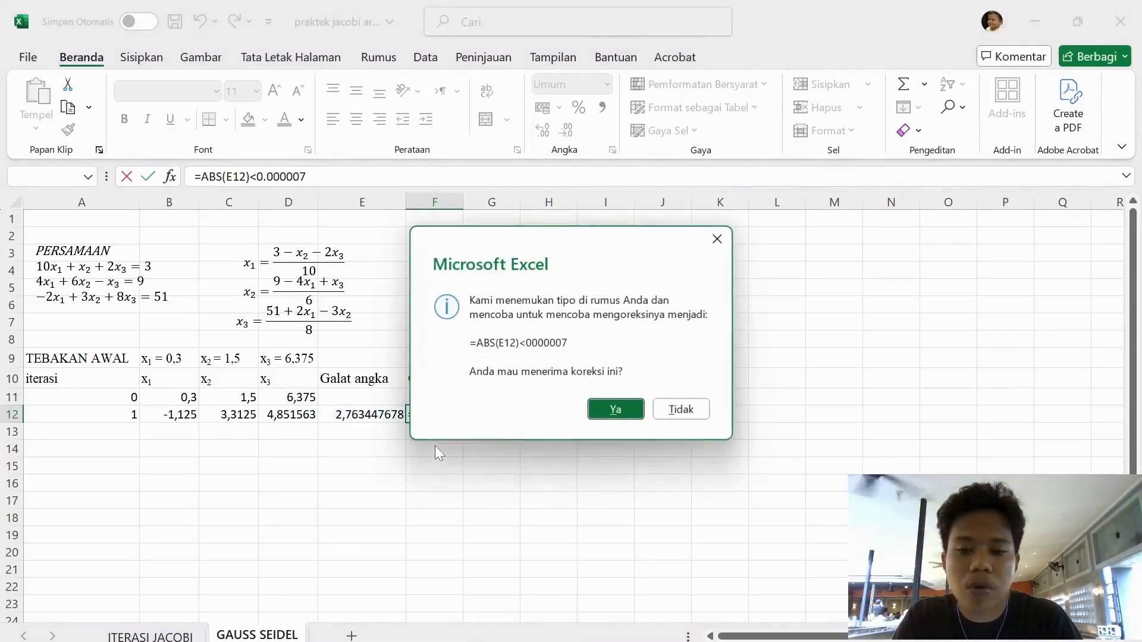
{"action": "left_click", "coordinate": [601, 415]}
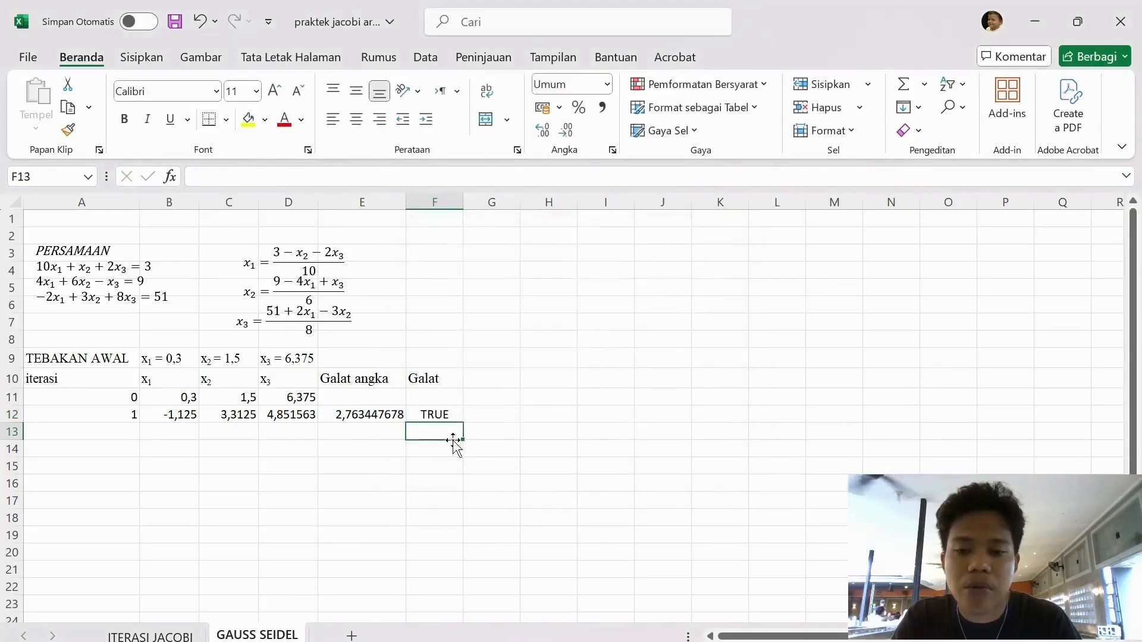
Correct the tolerance in the F12 formula to 0,000007 with a decimal comma, giving =ABS(E12)<0,000007
{"action": "double_click", "coordinate": [419, 419]}
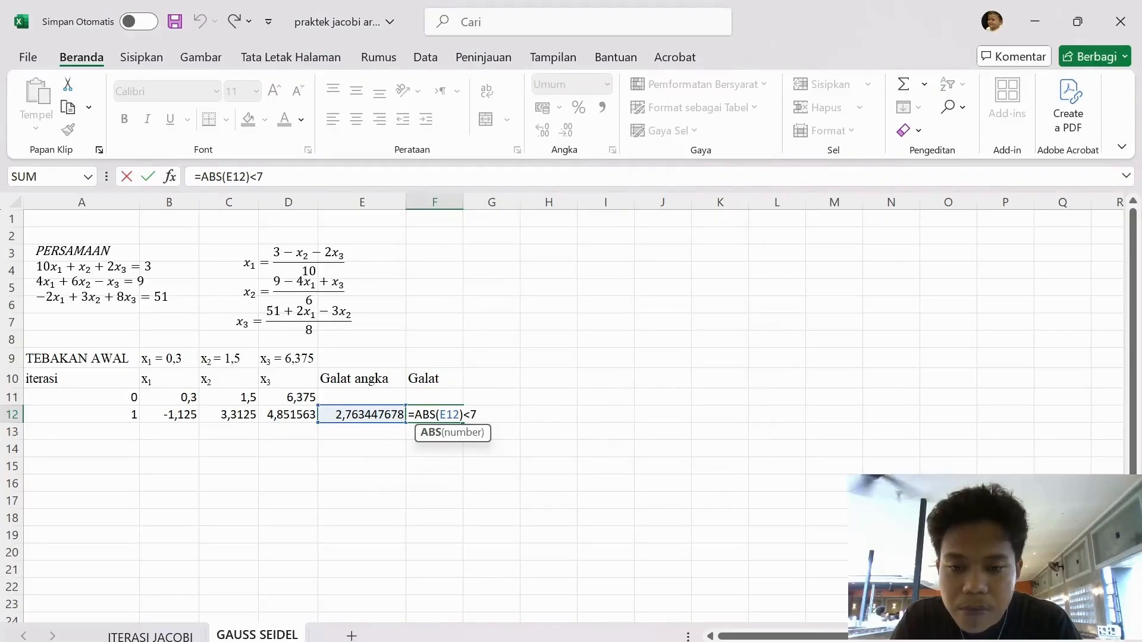
{"action": "left_click", "coordinate": [477, 414]}
{"action": "key", "text": "BackSpace"}
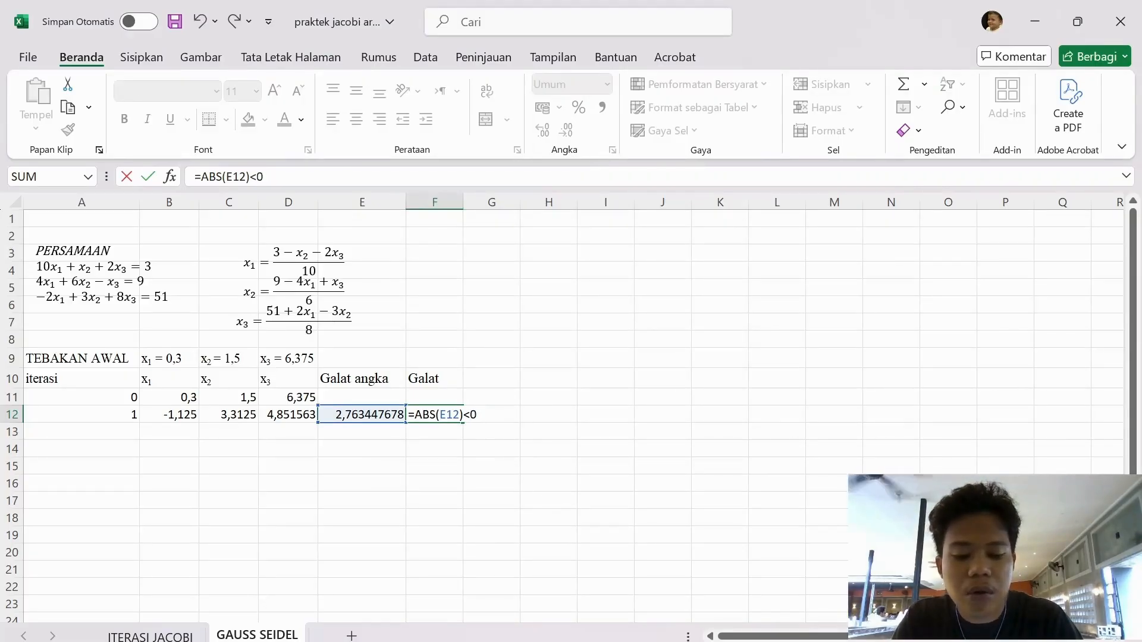
{"action": "type", "text": "0,00000"}
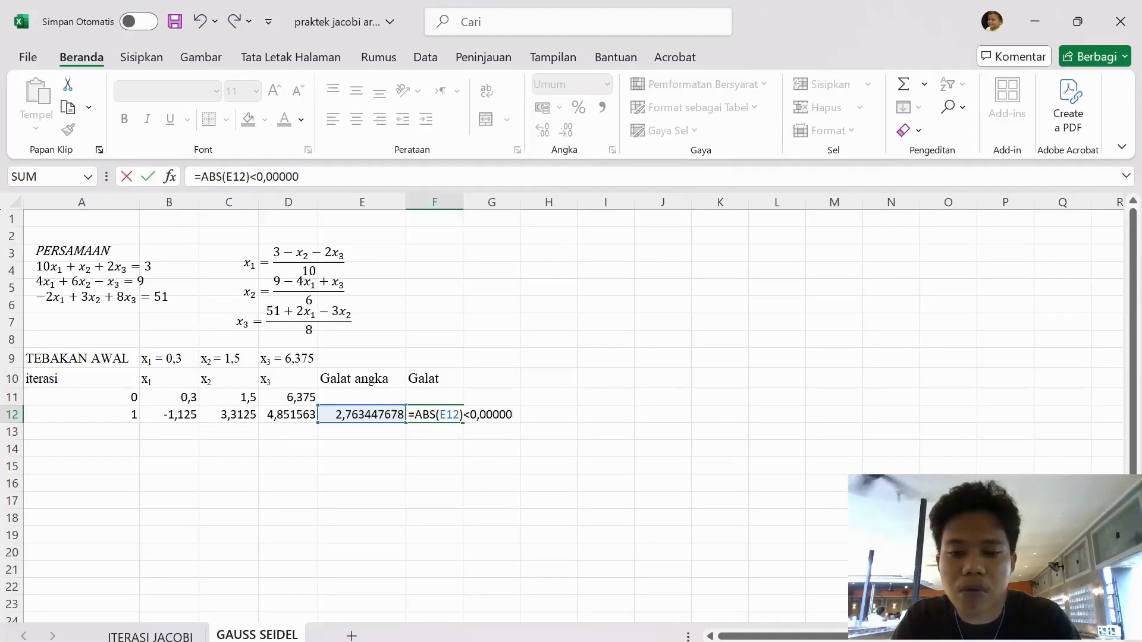
{"action": "type", "text": "7"}
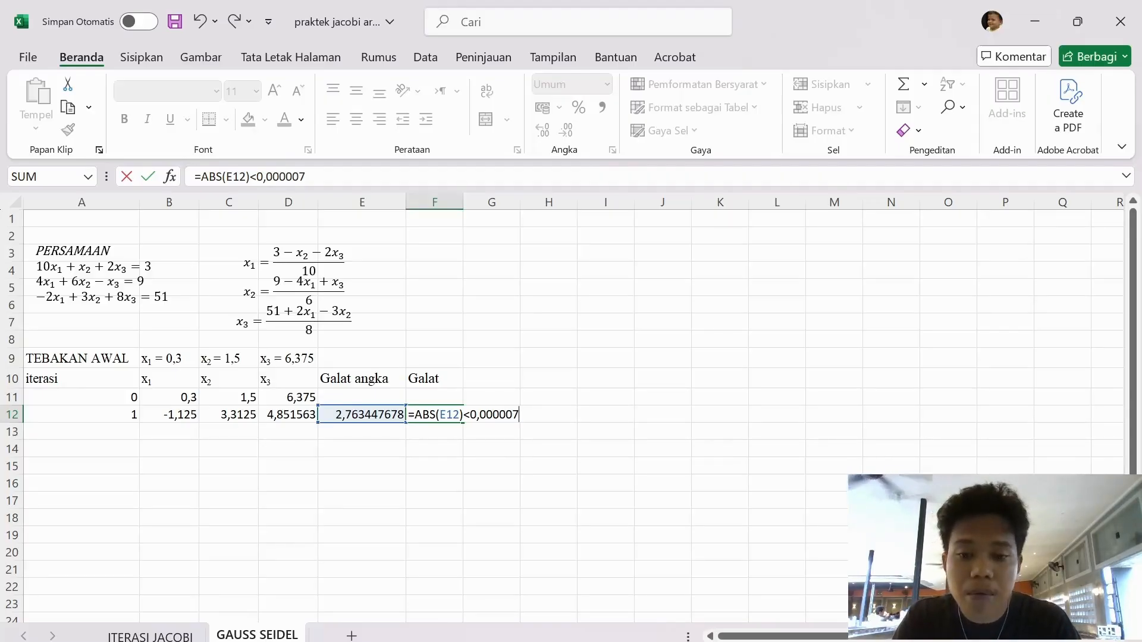
{"action": "key", "text": "Return"}
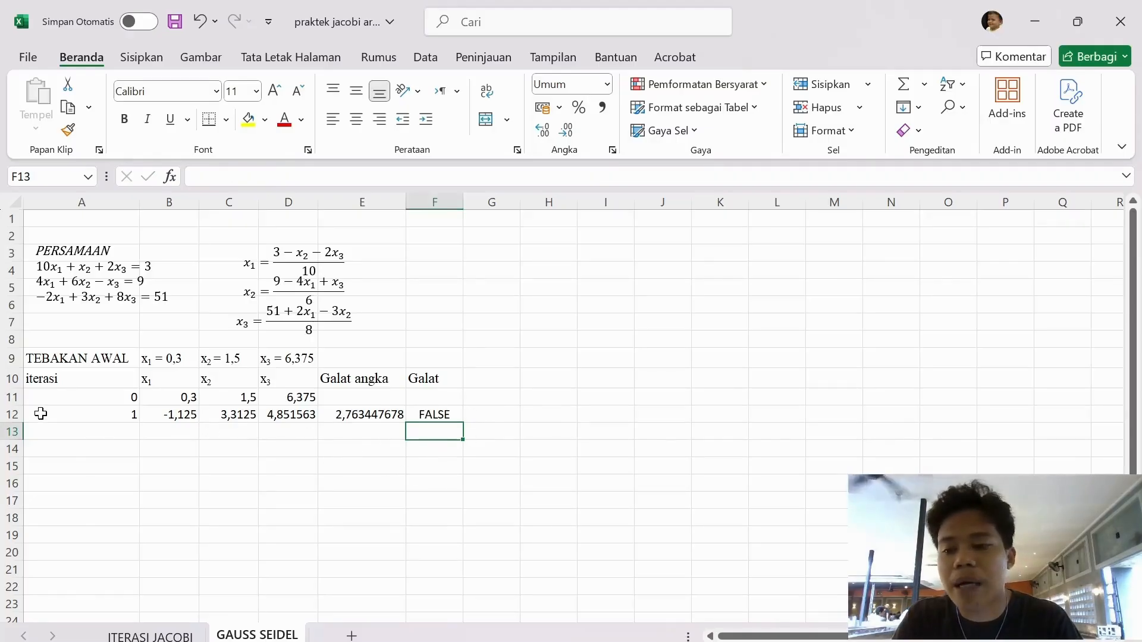
Fill the iteration 1 row A12:F12 down through row 22 and check the Galat formula in F17 and the iteration 5 row
{"action": "left_click_drag", "start_coordinate": [41, 414], "coordinate": [427, 416]}
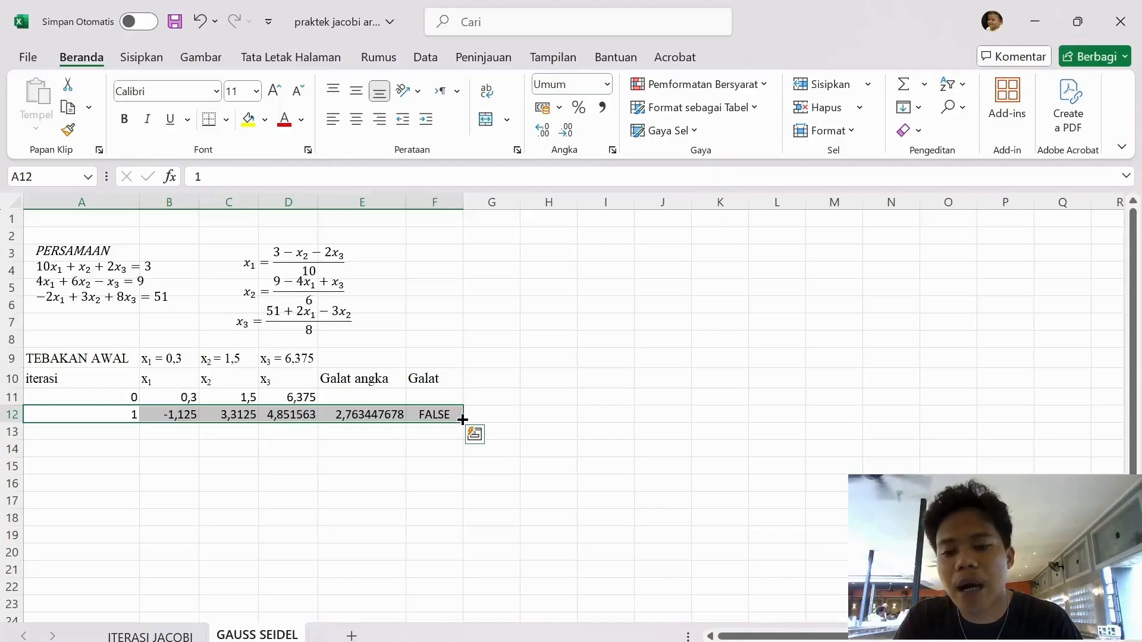
{"action": "left_click_drag", "start_coordinate": [462, 420], "coordinate": [484, 601]}
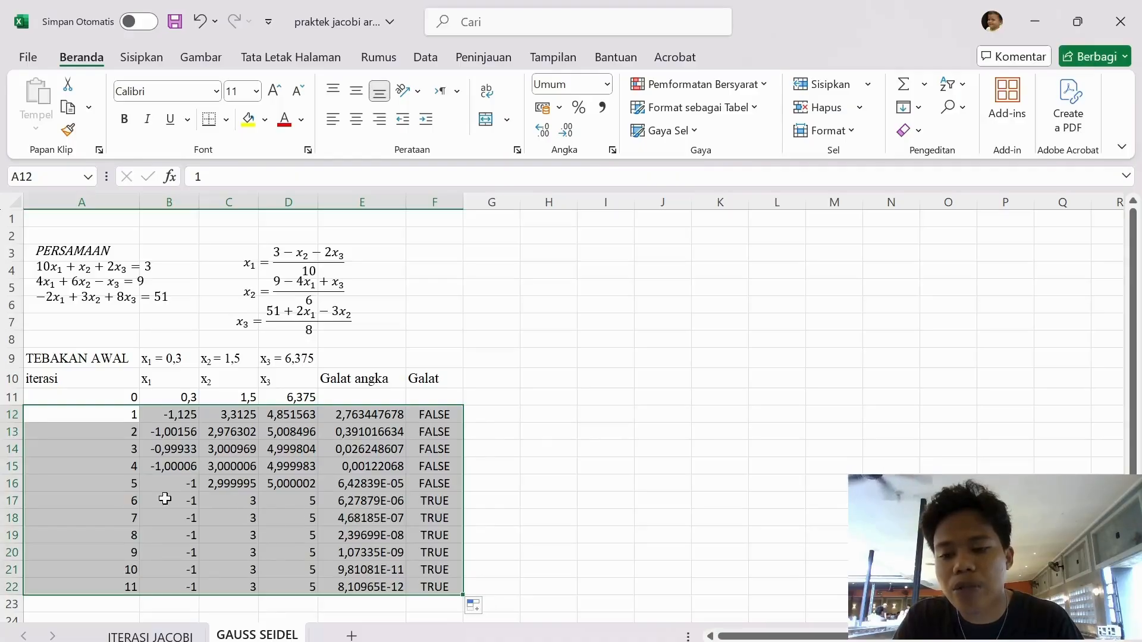
{"action": "double_click", "coordinate": [426, 499]}
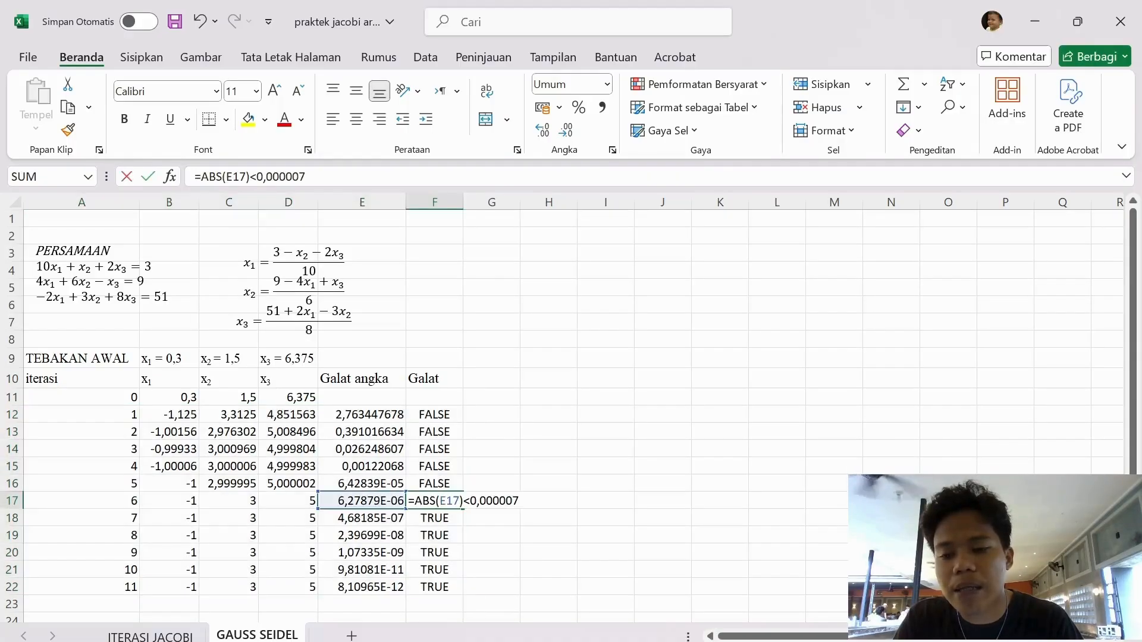
{"action": "left_click", "coordinate": [716, 524]}
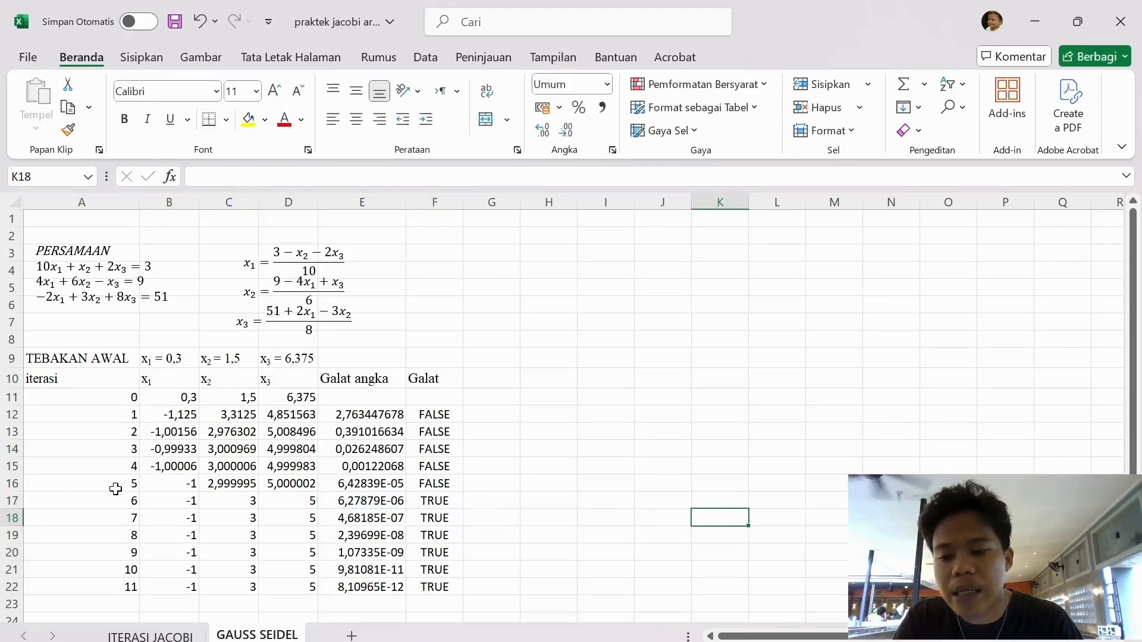
{"action": "left_click_drag", "start_coordinate": [112, 487], "coordinate": [434, 487]}
{"action": "left_click", "coordinate": [685, 467]}
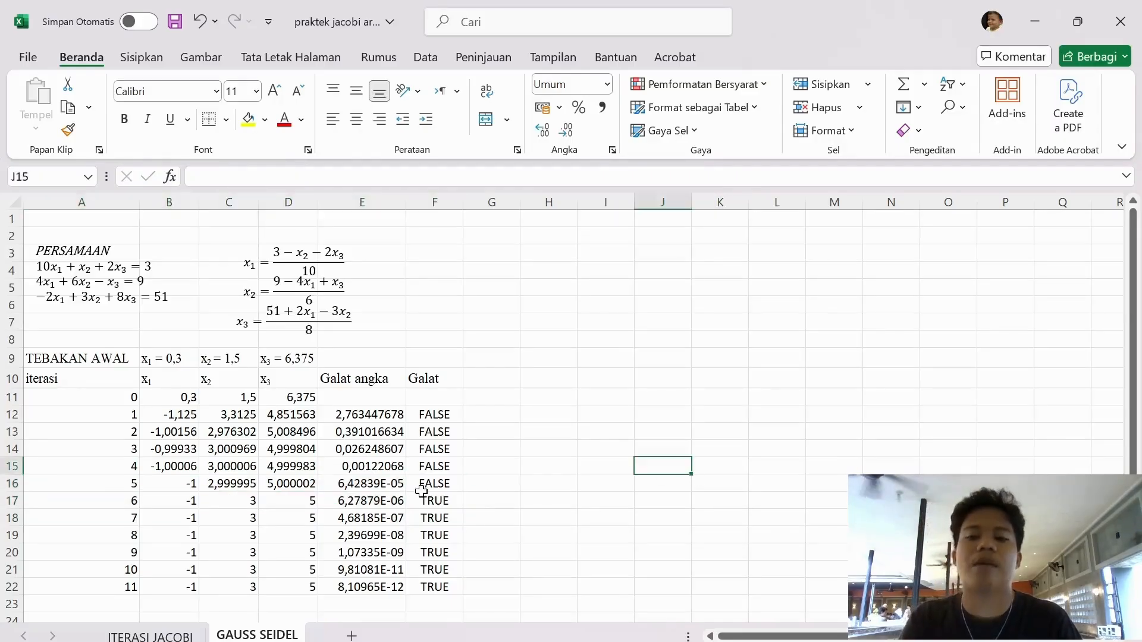